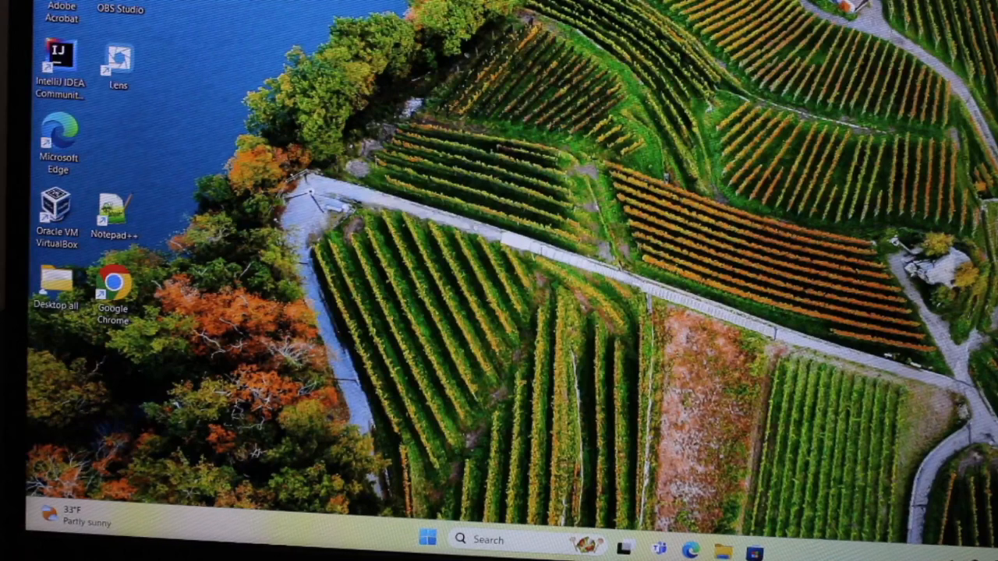
Step: Restart the PC into the BIOS setup and open its Virtualization settings
key("super")
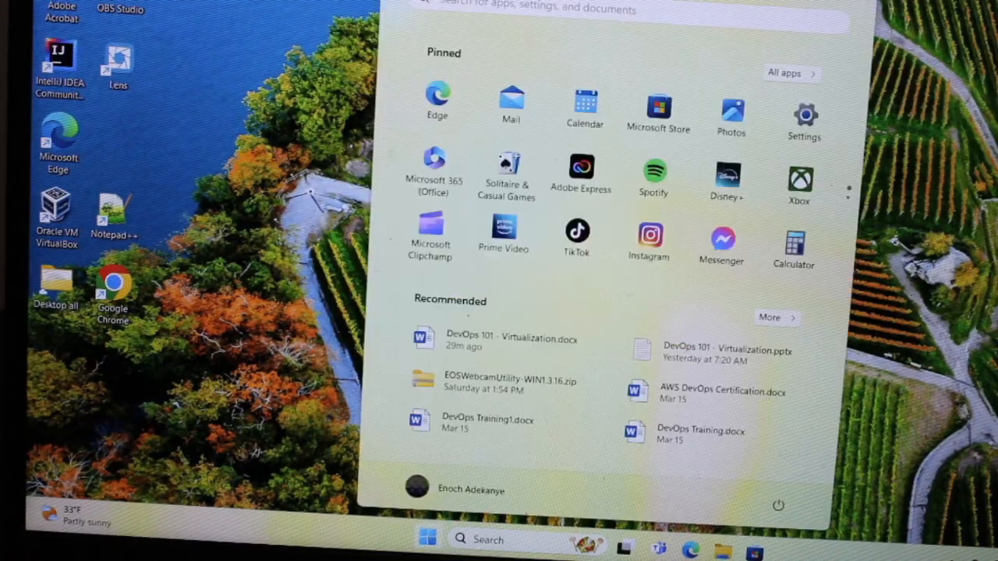
left_click(777, 508)
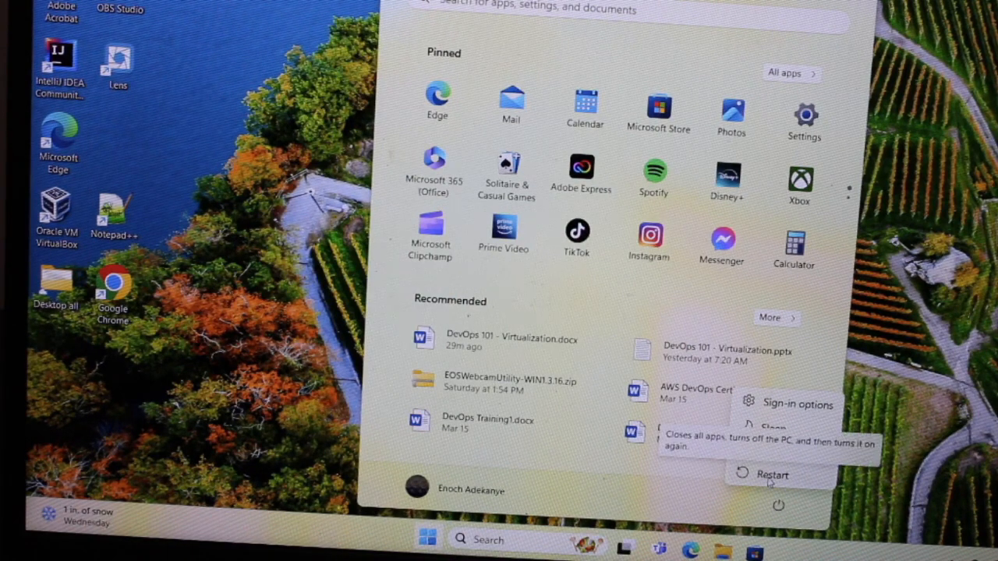
left_click(771, 475)
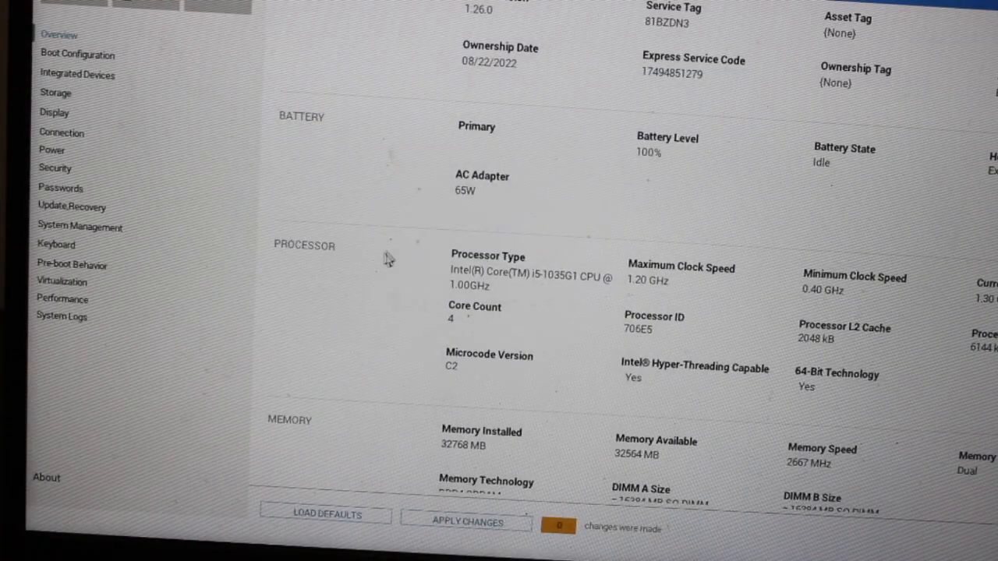
left_click(48, 282)
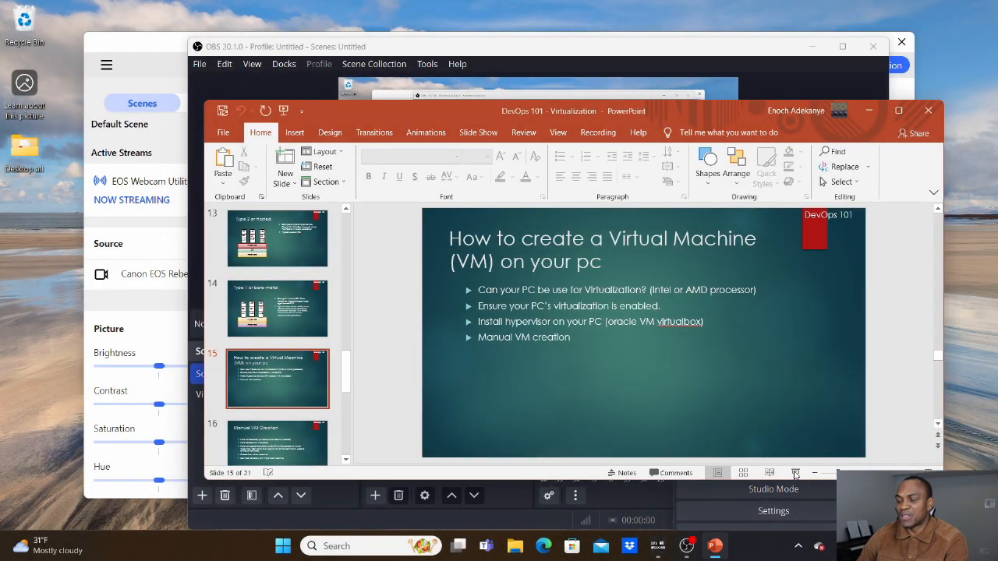
Step: Present the "How to create a Virtual Machine (VM) on your pc" and "Manual VM Creation" slides, and end the slide show
left_click(795, 473)
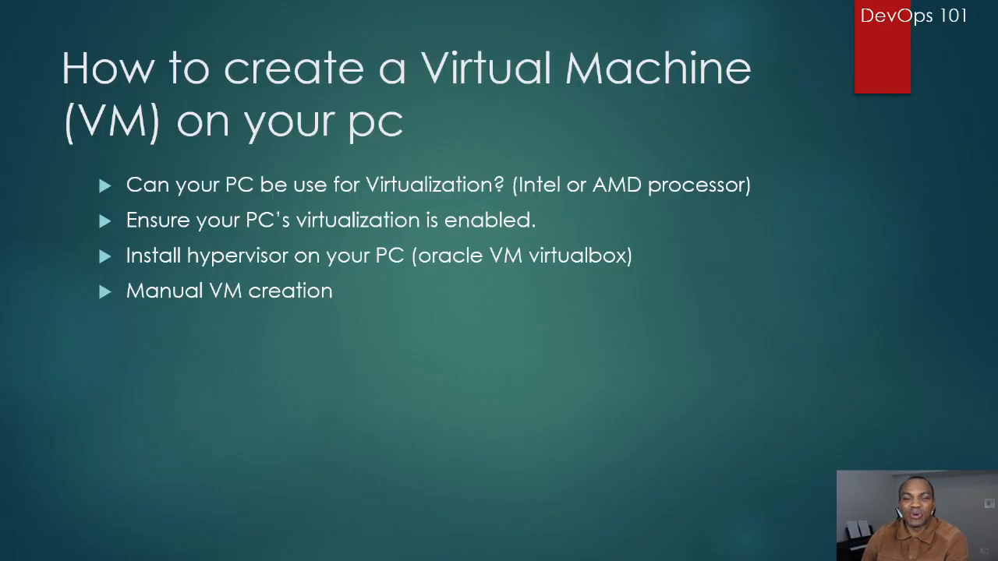
key("Right")
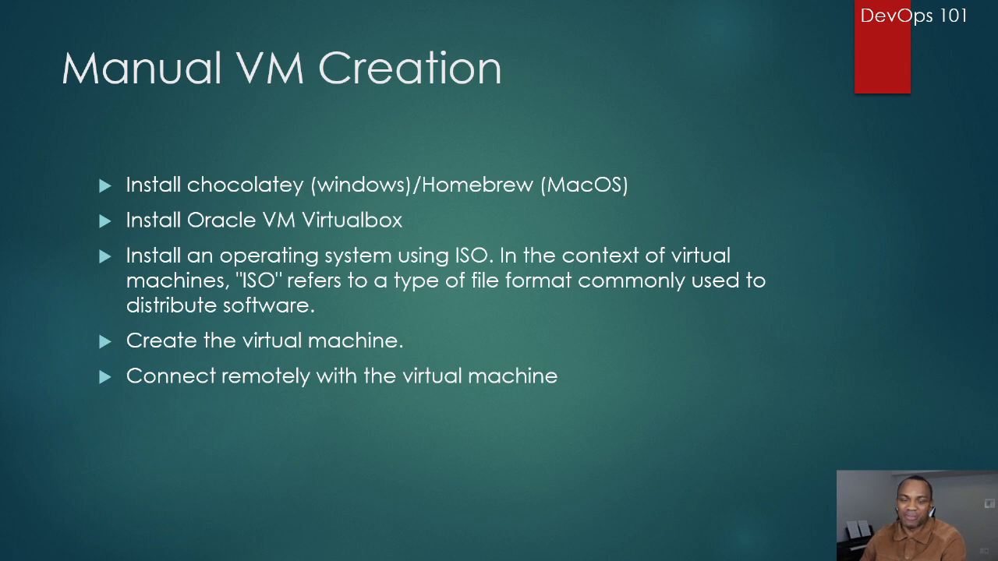
key("Escape")
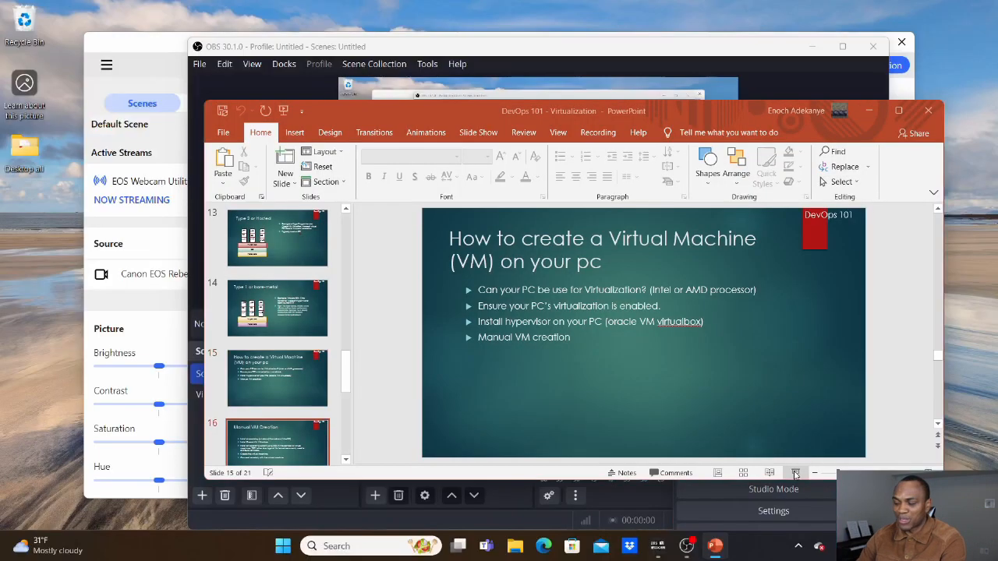
Step: Switch to Microsoft Edge, search Google for "chocolatey" and open the chocolatey.org site
left_click(543, 547)
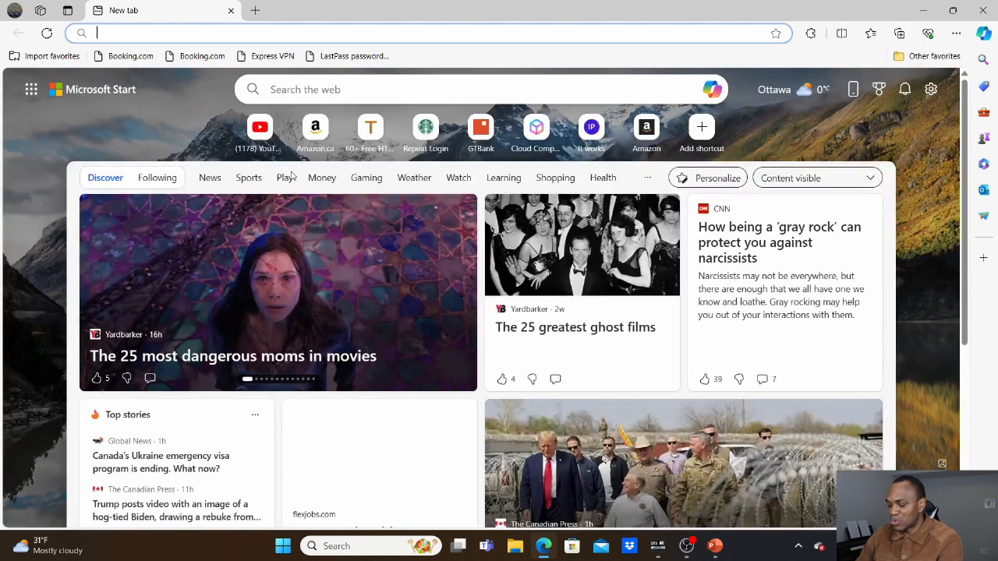
type("google.com")
key("Return")
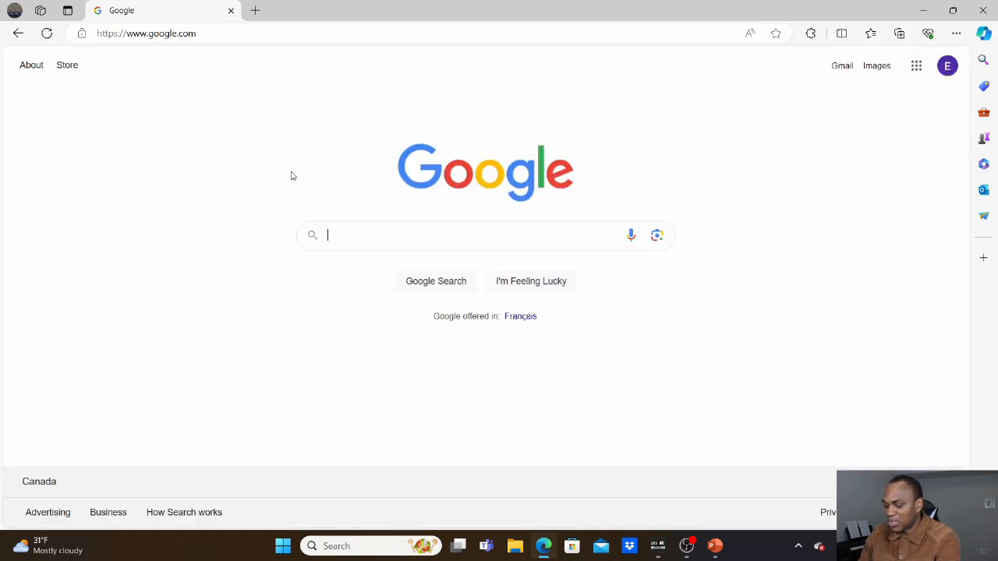
type("cho")
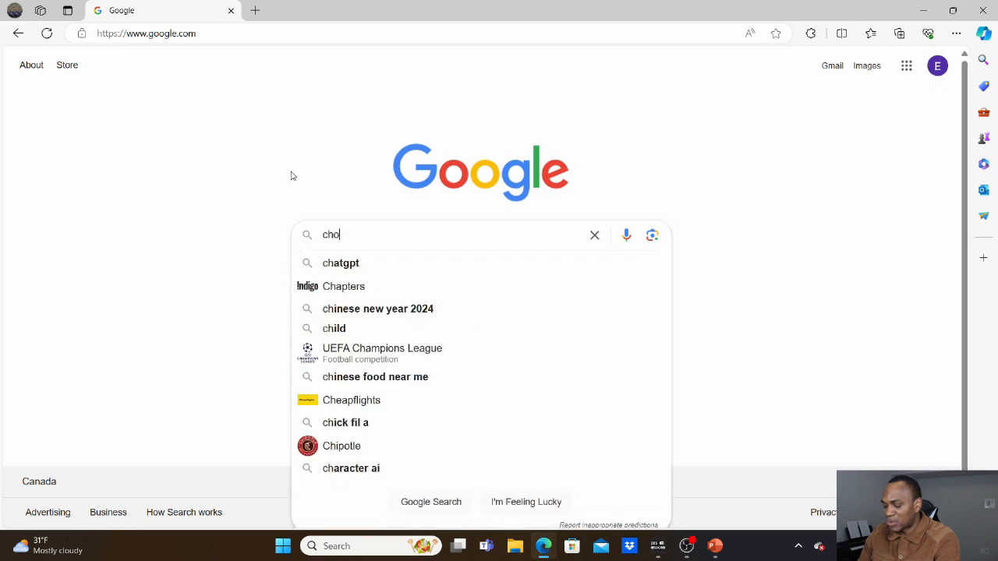
type("colatey")
key("Return")
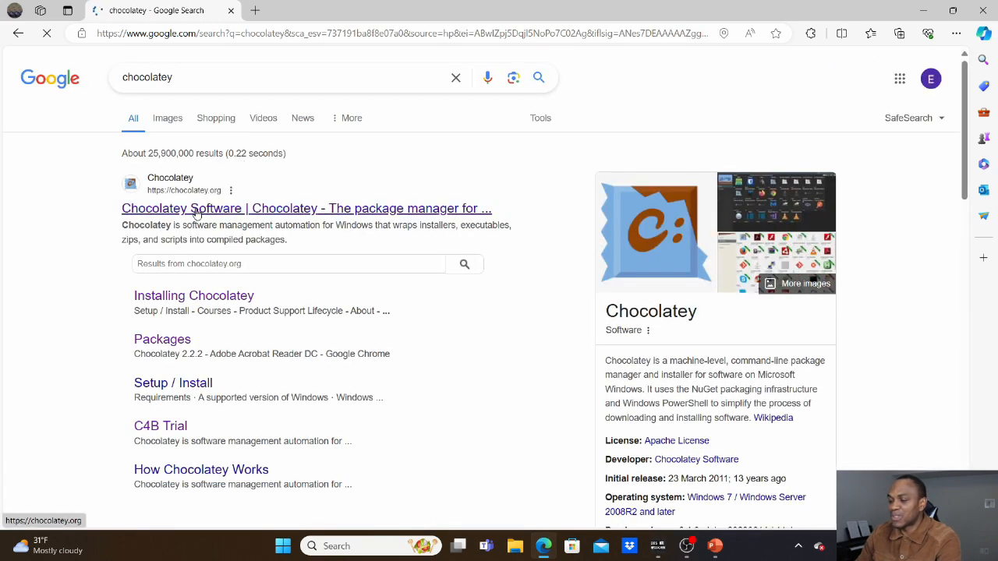
left_click(197, 210)
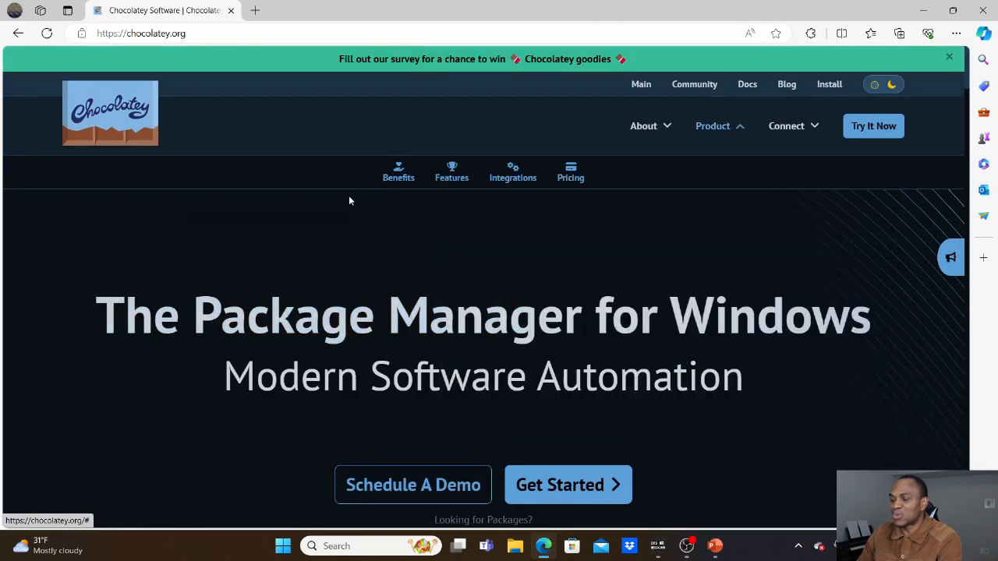
Step: Search Google for "homebrew" in a new browser tab and open the brew.sh site
left_click(255, 11)
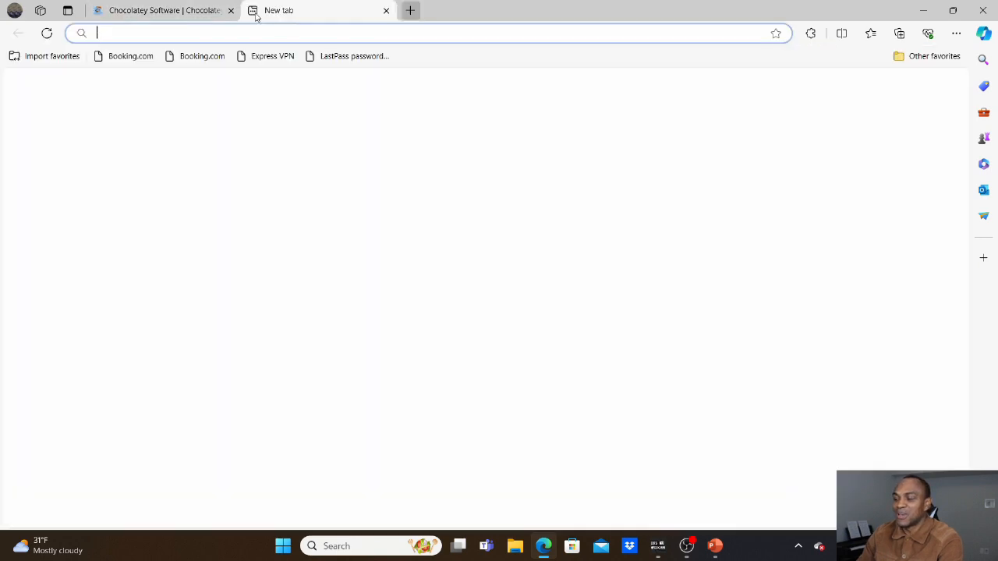
type("homebre")
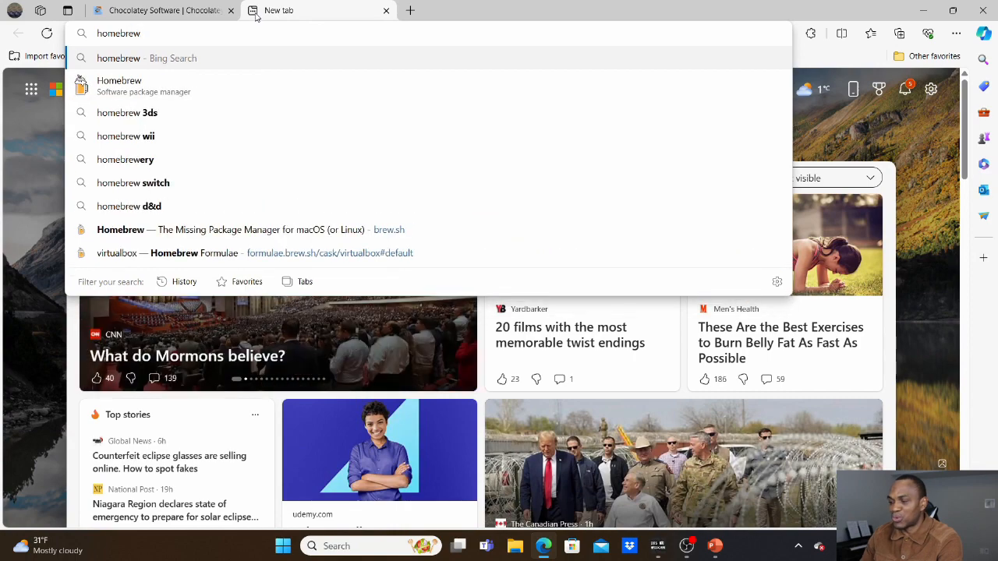
key("Escape")
type("google.com")
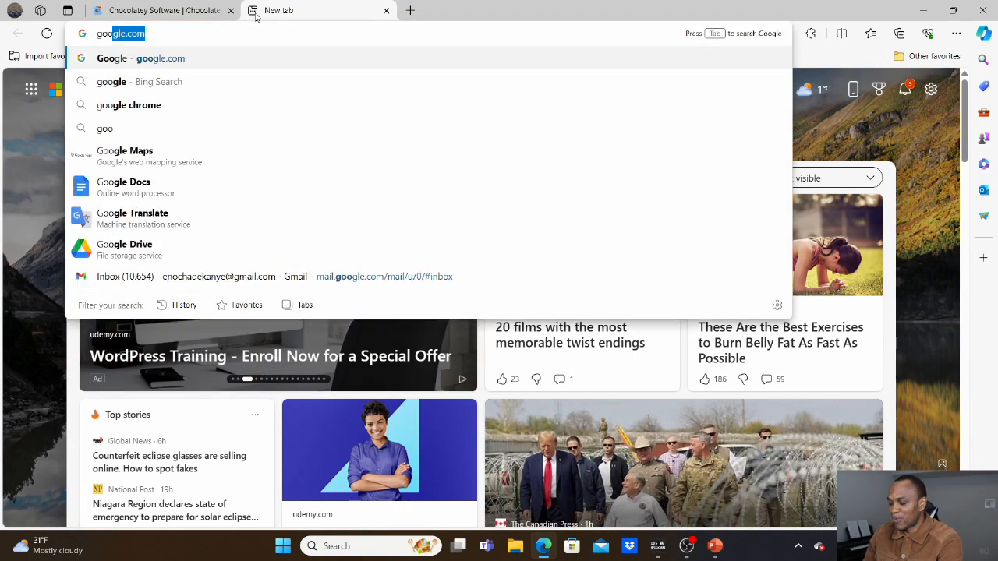
key("Return")
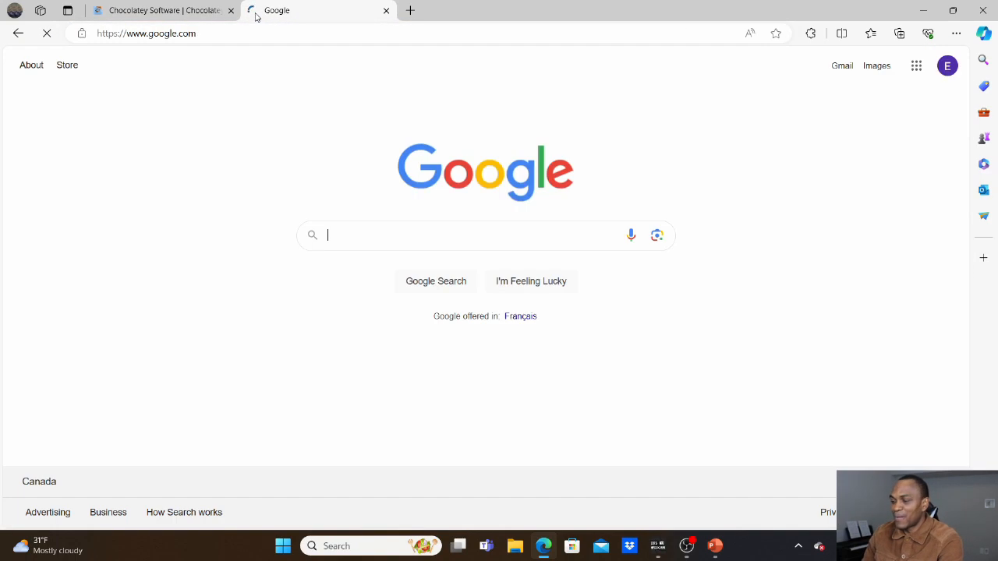
type("homebrew")
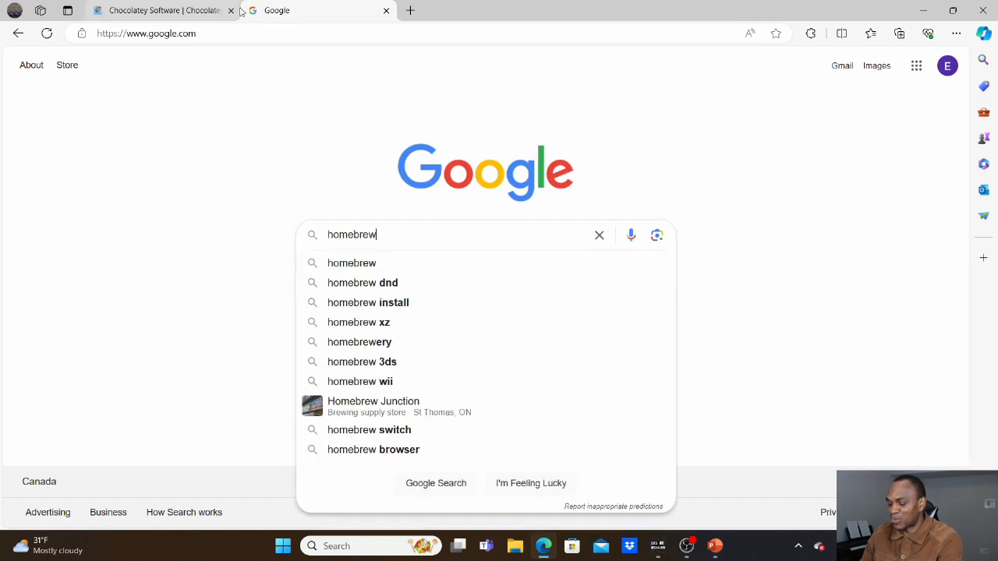
key("Return")
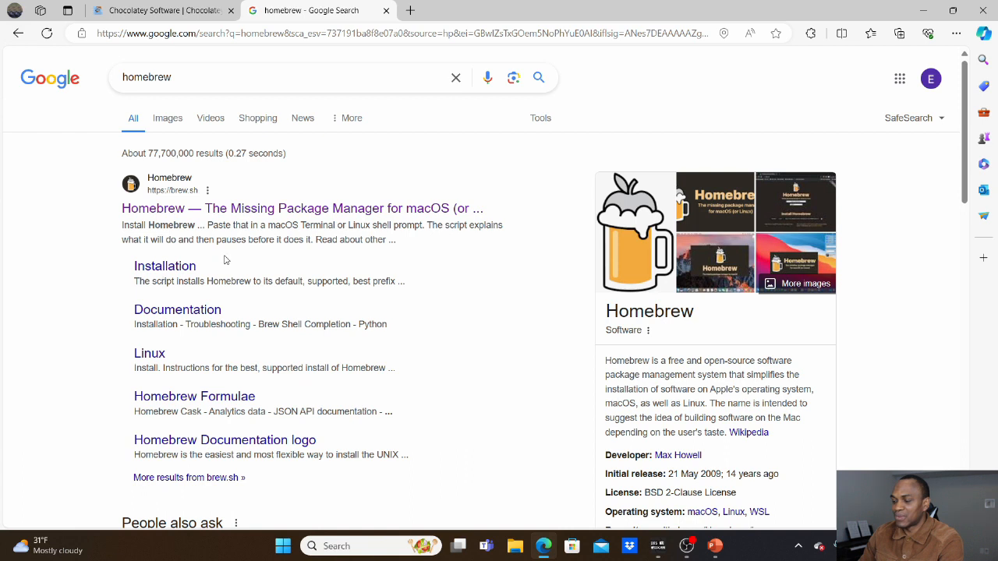
left_click(215, 209)
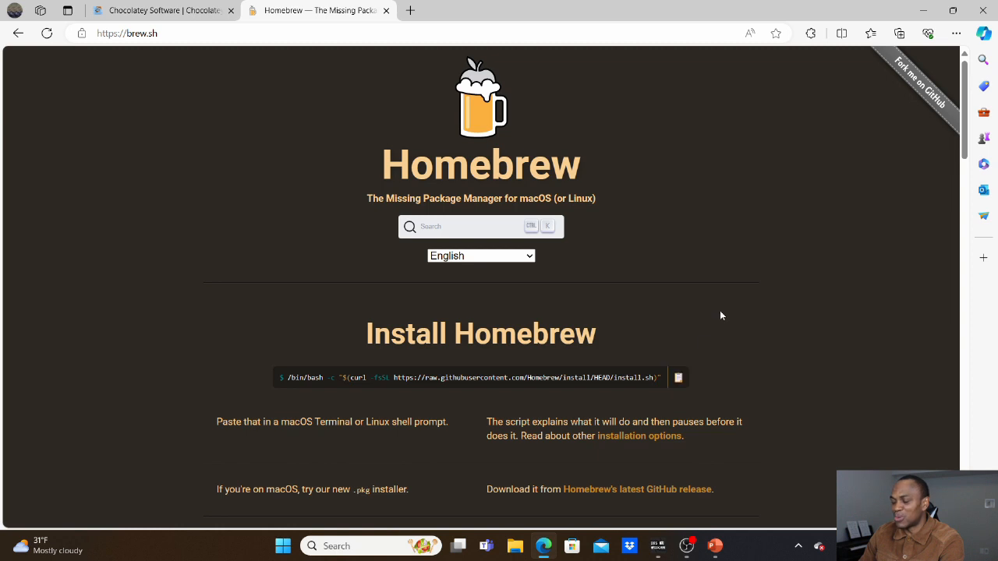
Step: Search the Homebrew site for "virtualbox" and open the virtualbox cask page with its install command
left_click(440, 227)
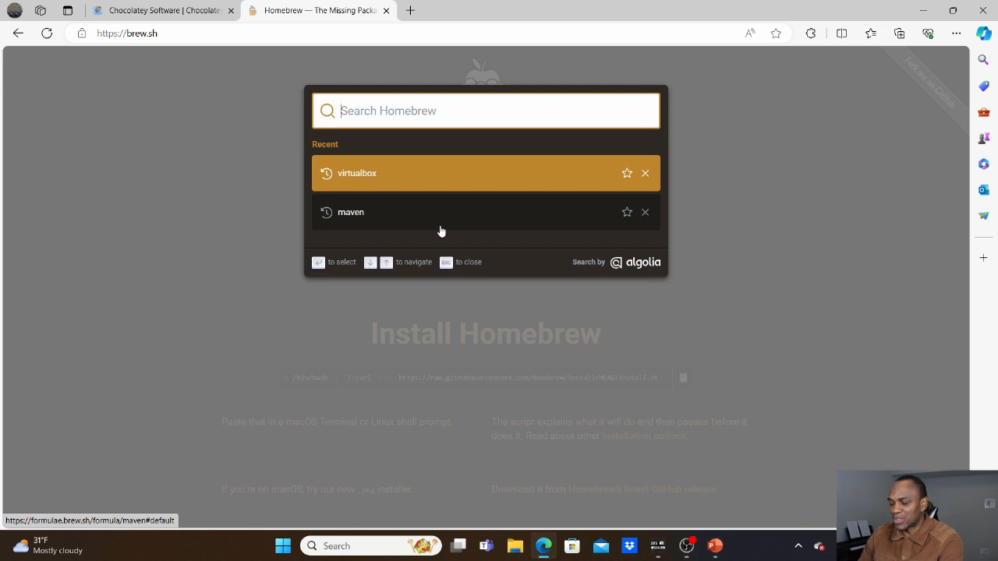
type("vir")
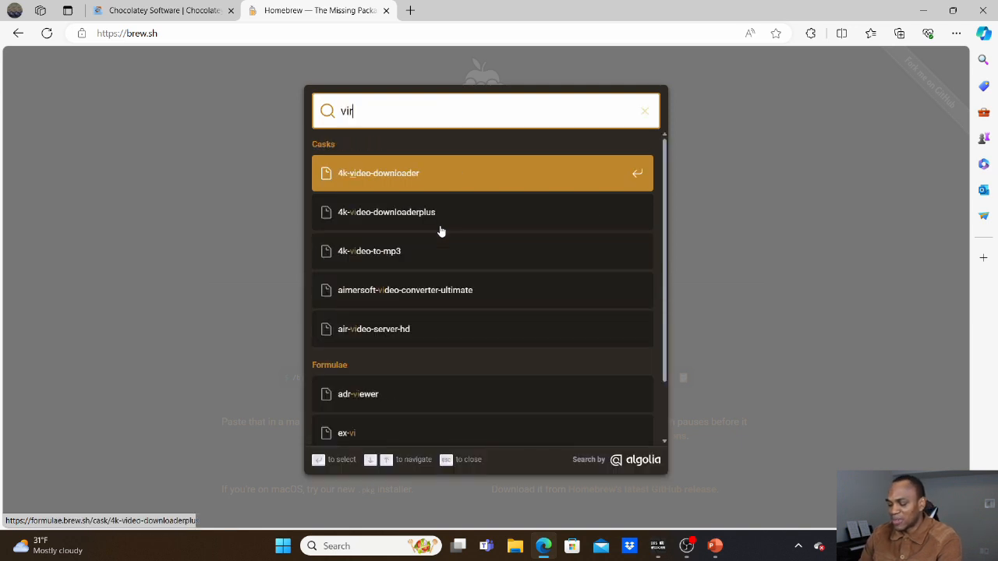
type("tualbox")
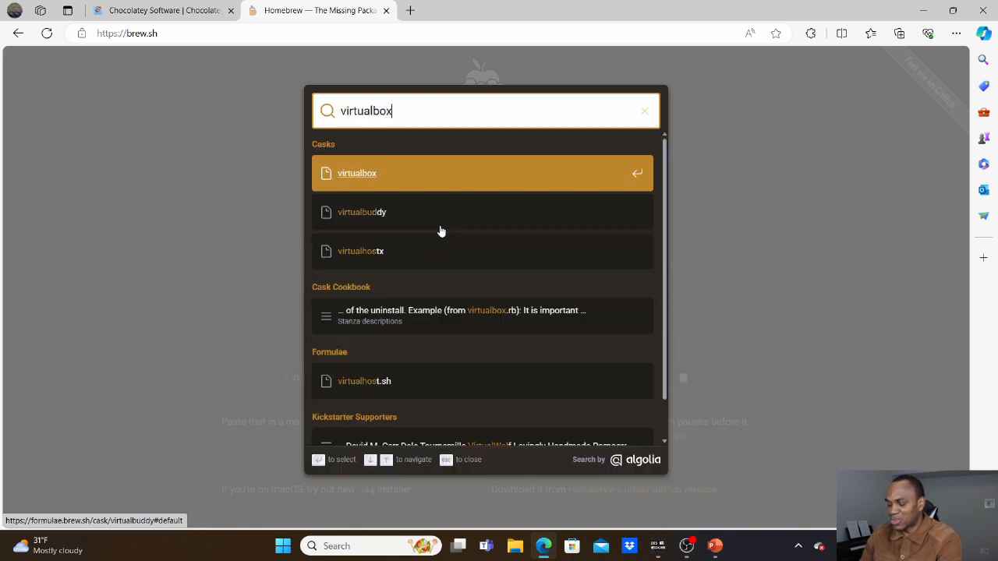
key("Return")
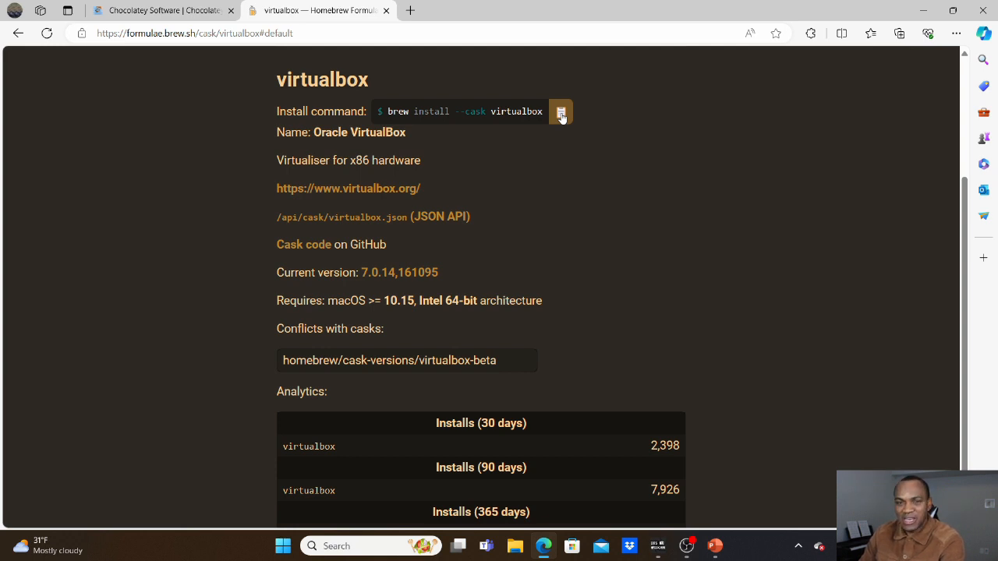
Step: Return to the Chocolatey site and open its install page at the "Install Chocolatey for Individual Use" instructions
left_click(152, 12)
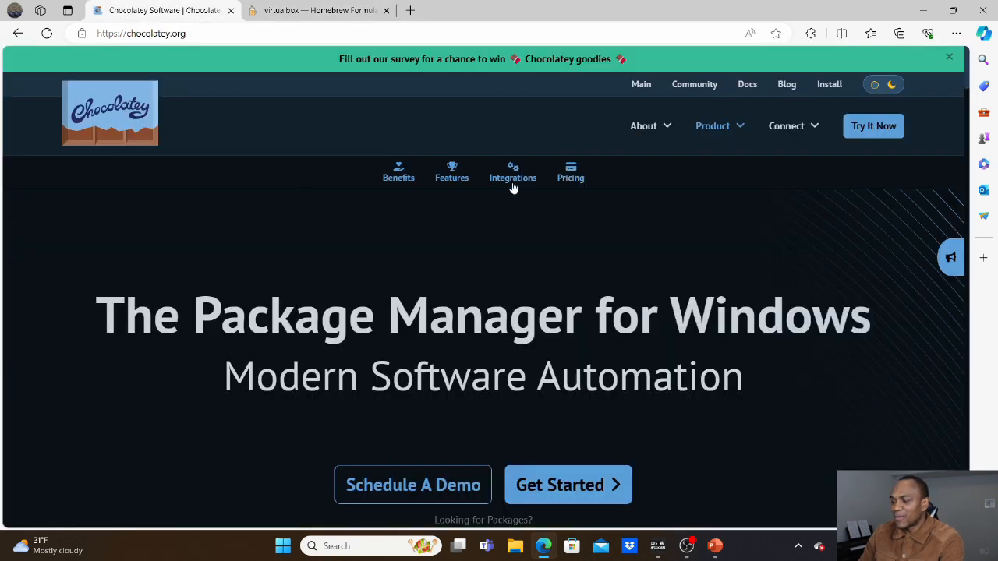
left_click(828, 85)
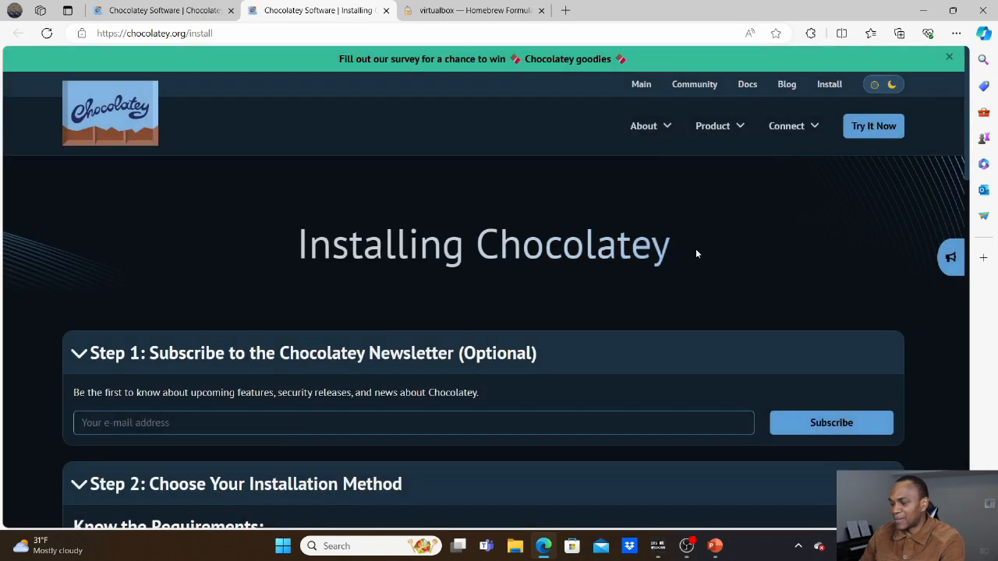
scroll(697, 254, "down", 1)
scroll(696, 253, "down", 8)
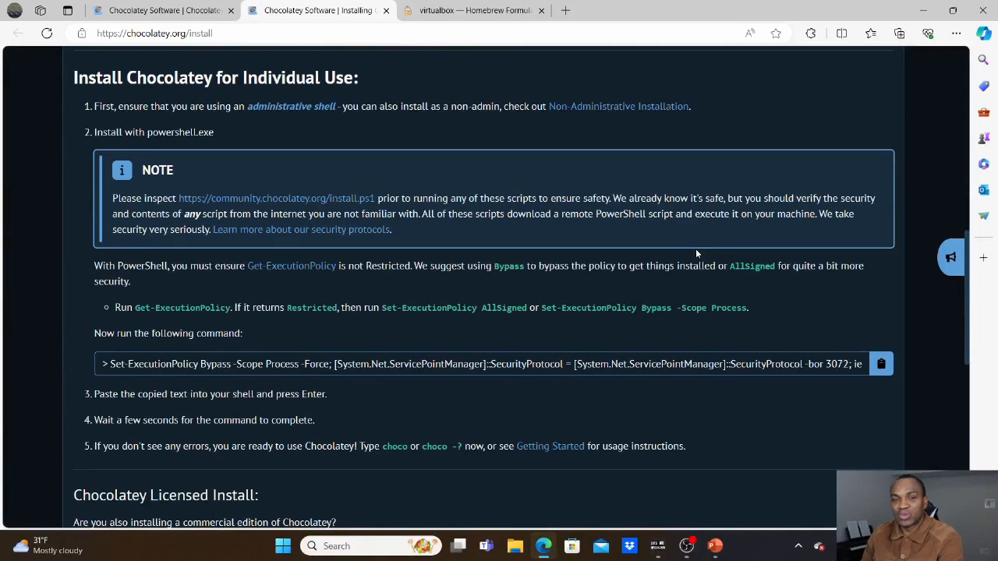
key("super")
type("p")
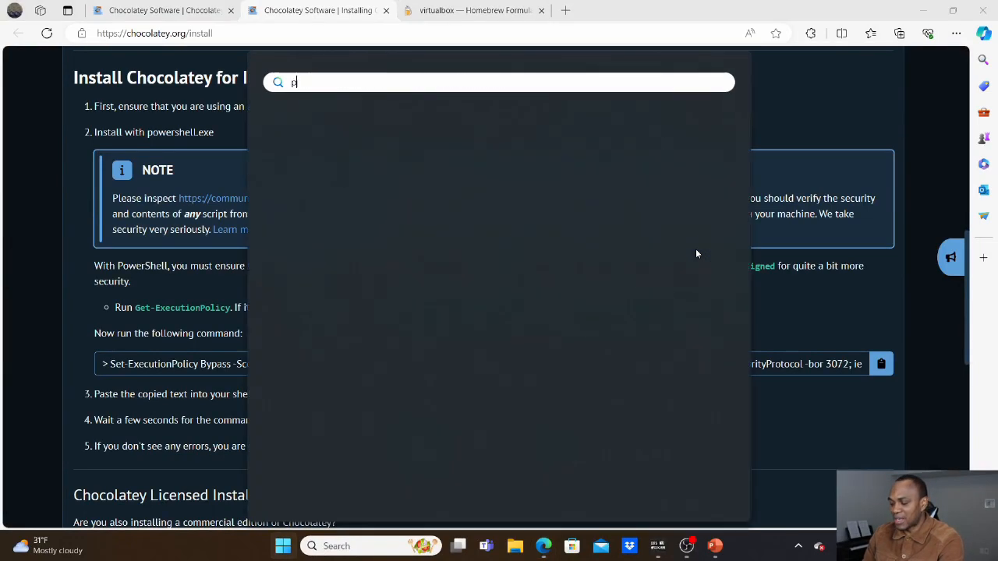
type("owershell")
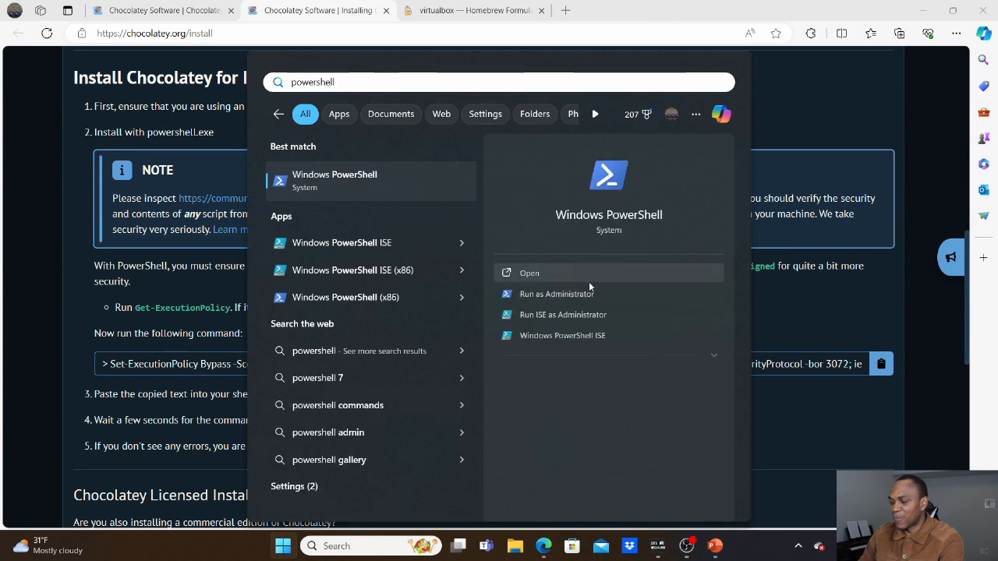
key("Escape")
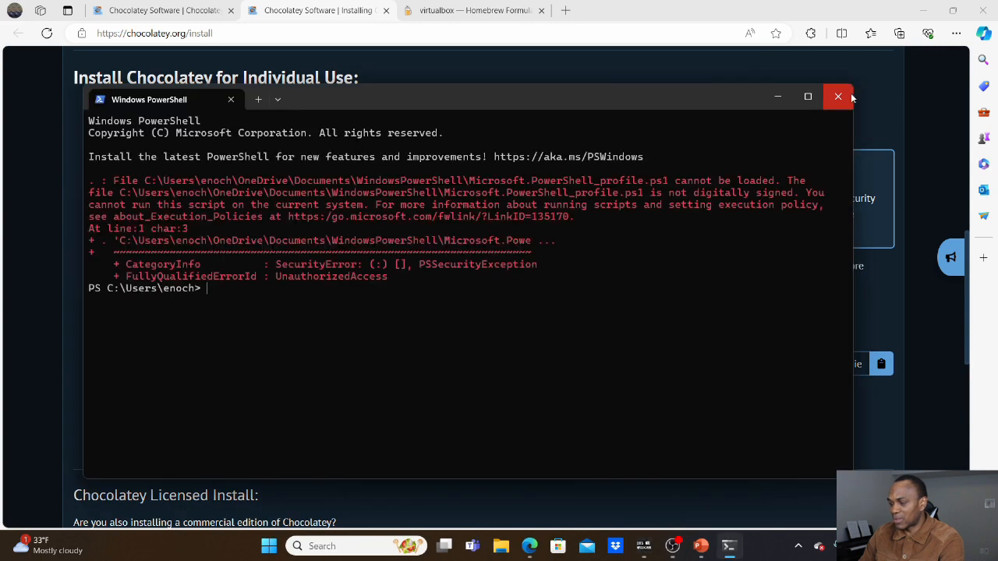
left_click(838, 96)
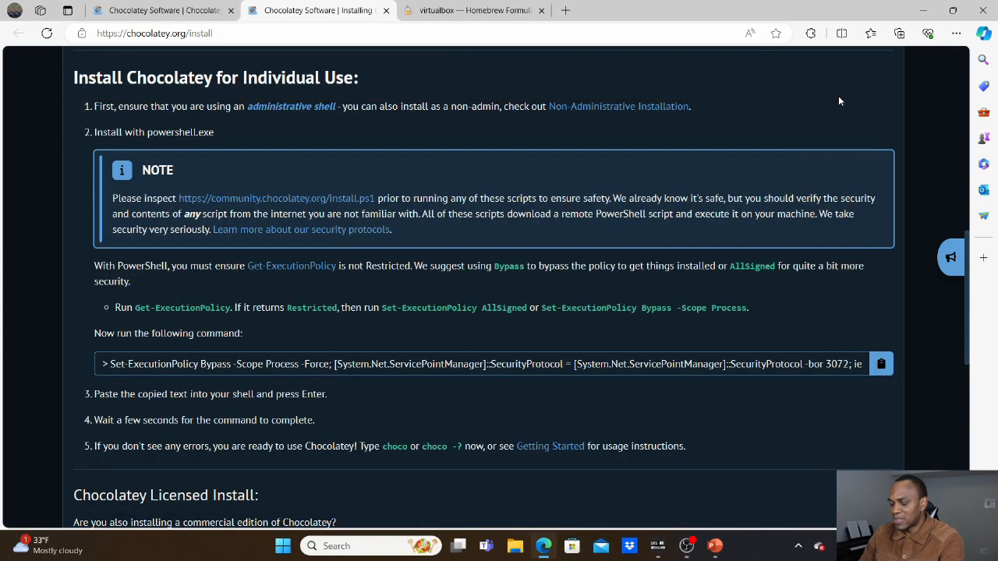
Step: Find Windows PowerShell through the system search and run it as administrator
key("super")
key("super")
key("super")
type("pwe")
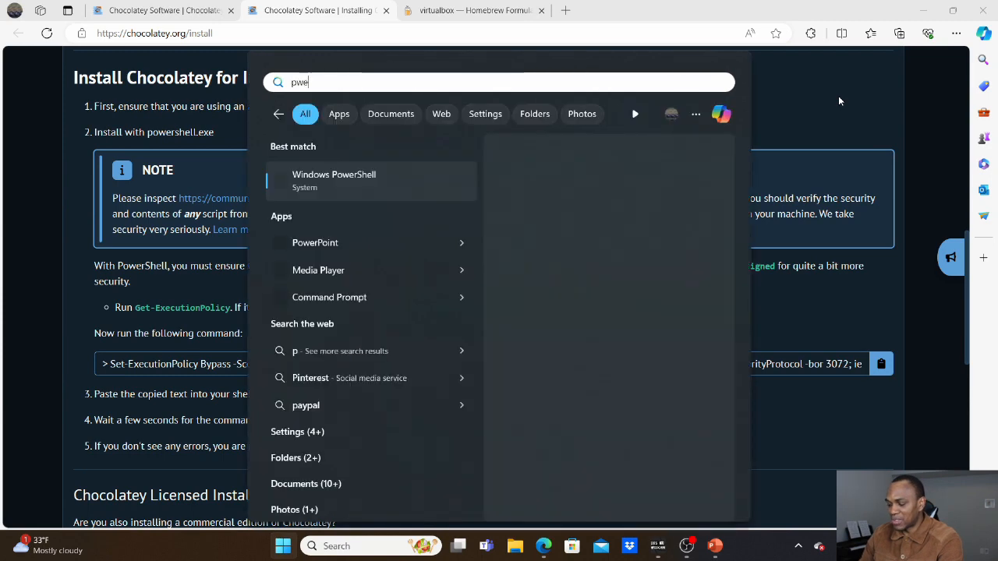
type("rshell")
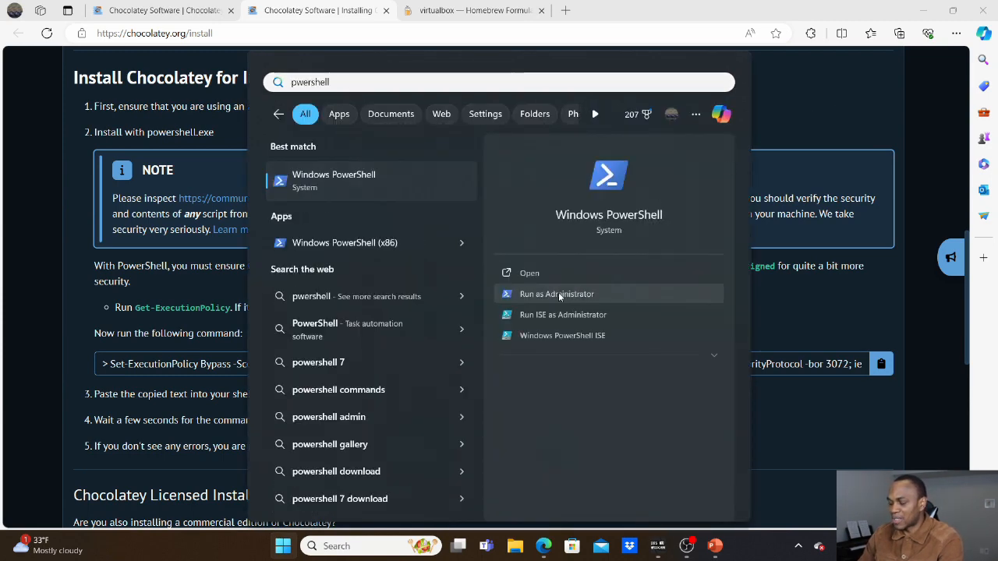
left_click(558, 294)
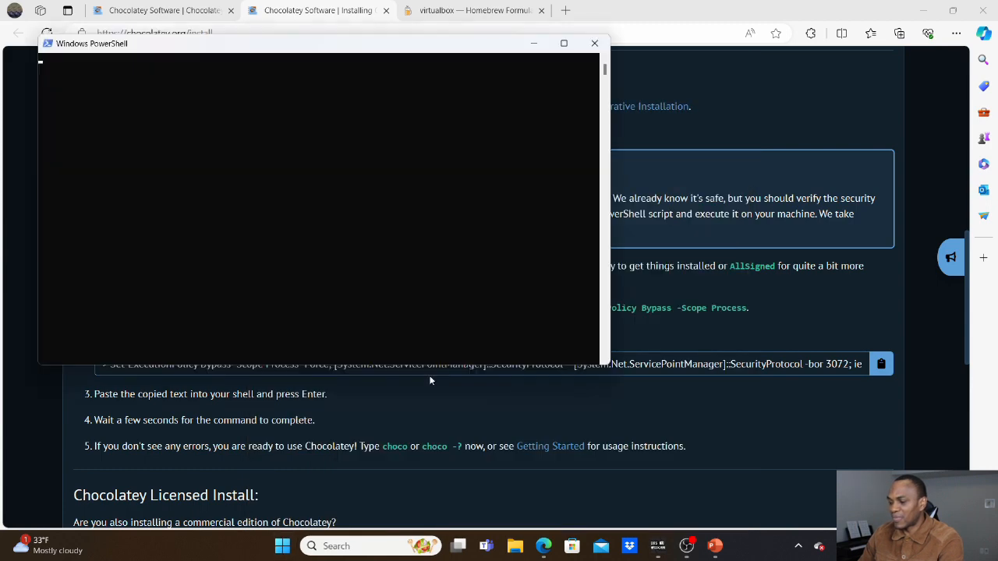
Step: Return to the Chocolatey install instructions, review the Get-ExecutionPolicy and Set-ExecutionPolicy AllSigned commands, and copy the PowerShell install command
left_click(801, 400)
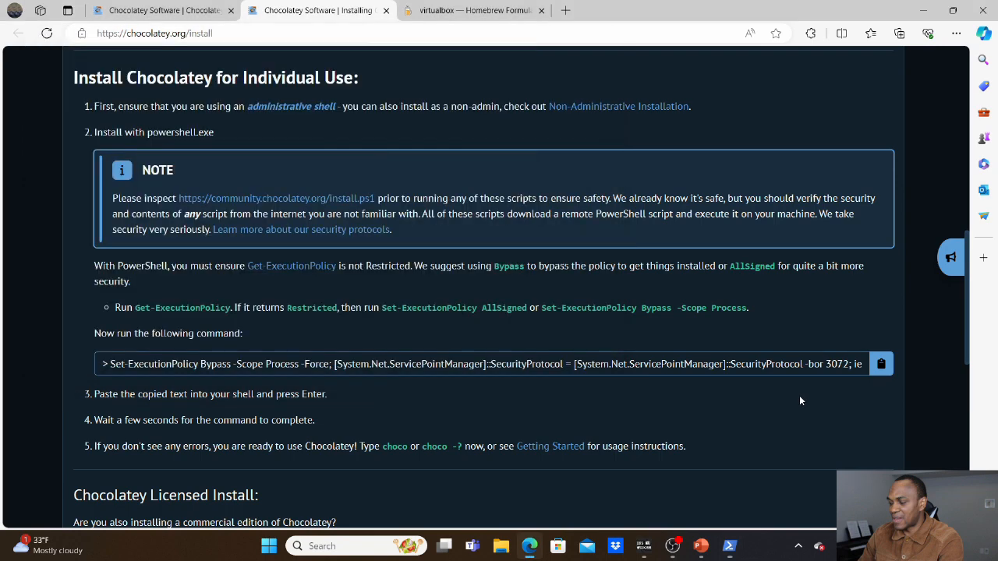
scroll(800, 400, "down", 2)
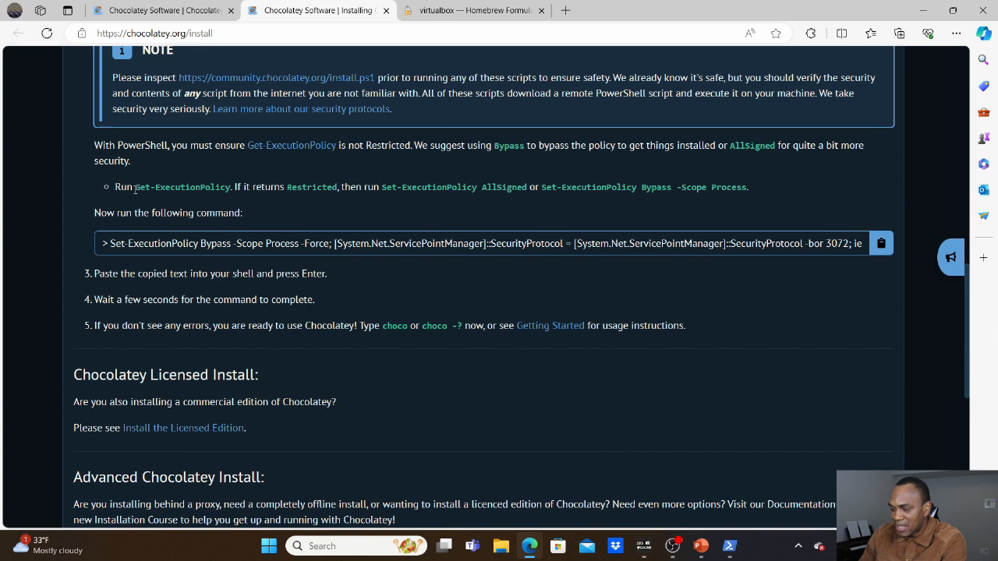
left_click_drag(134, 189, 227, 192)
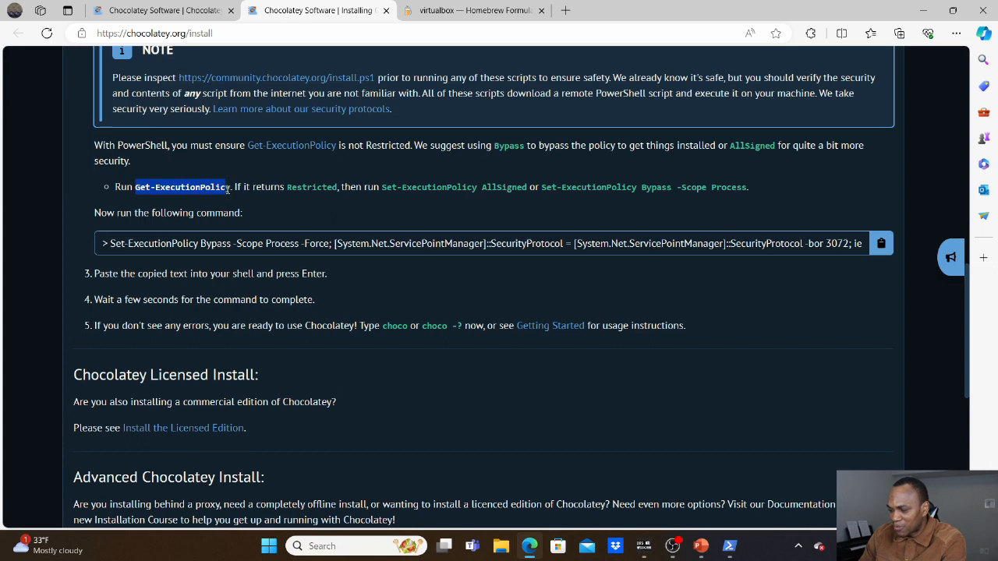
left_click_drag(228, 189, 232, 192)
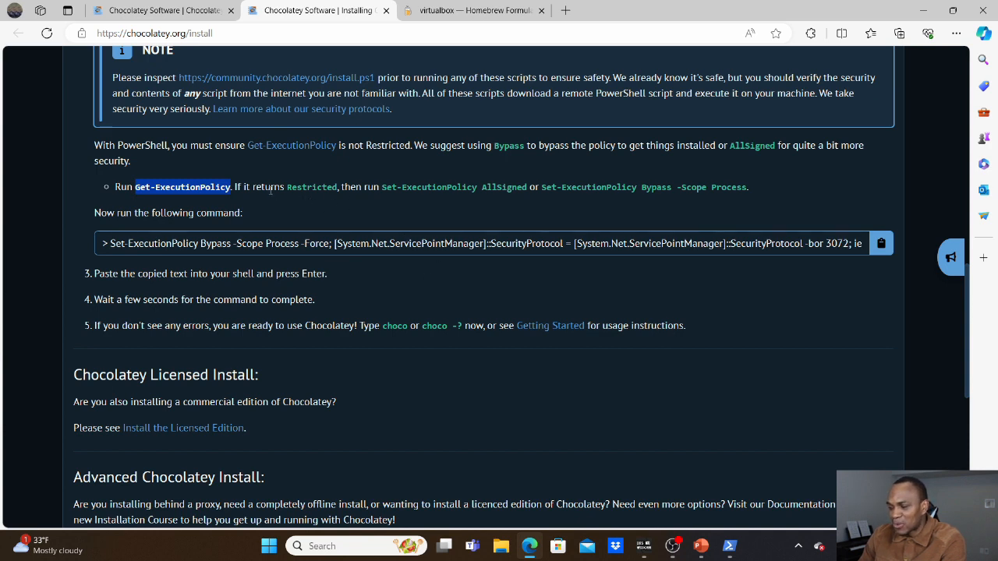
left_click(400, 194)
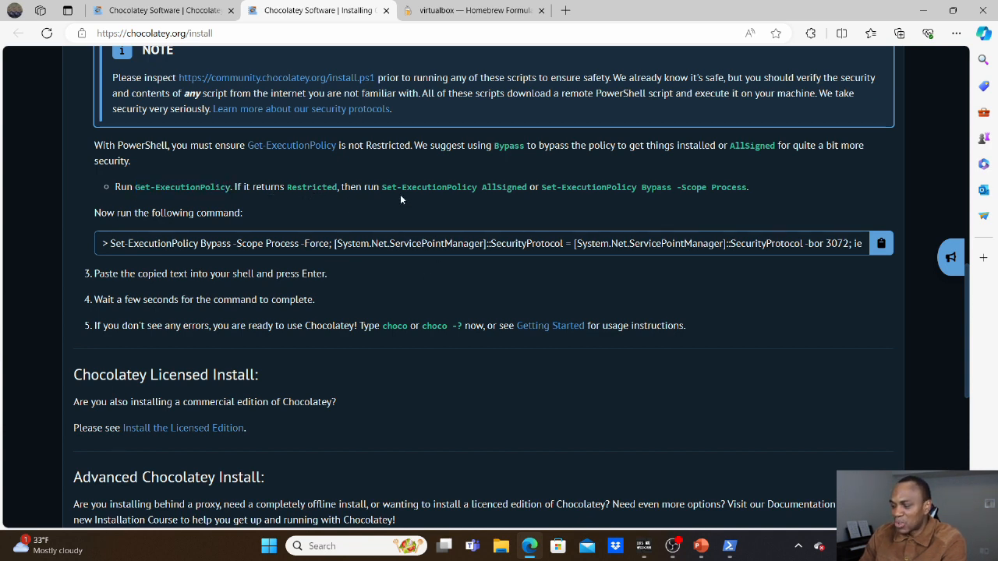
left_click_drag(382, 189, 526, 189)
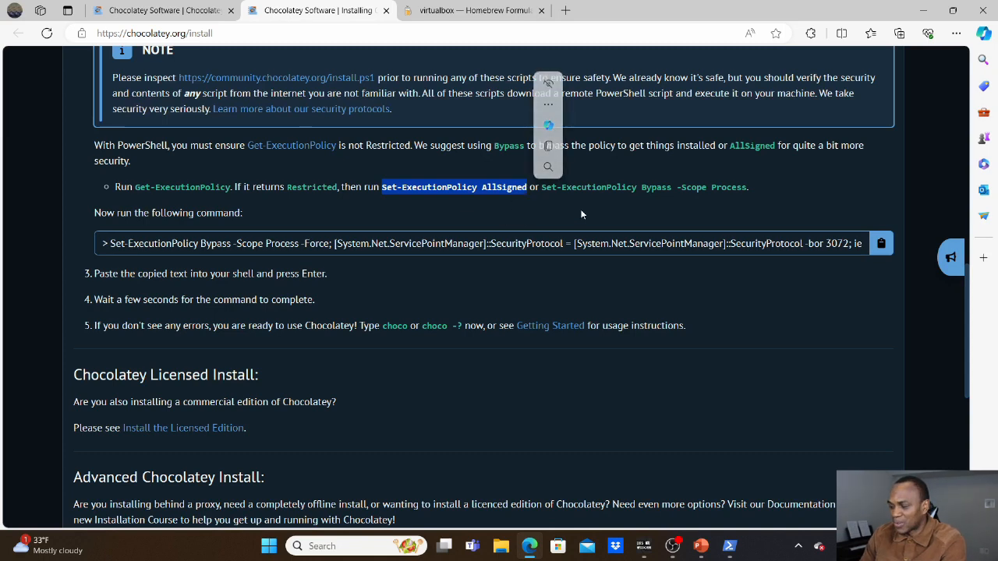
left_click(848, 289)
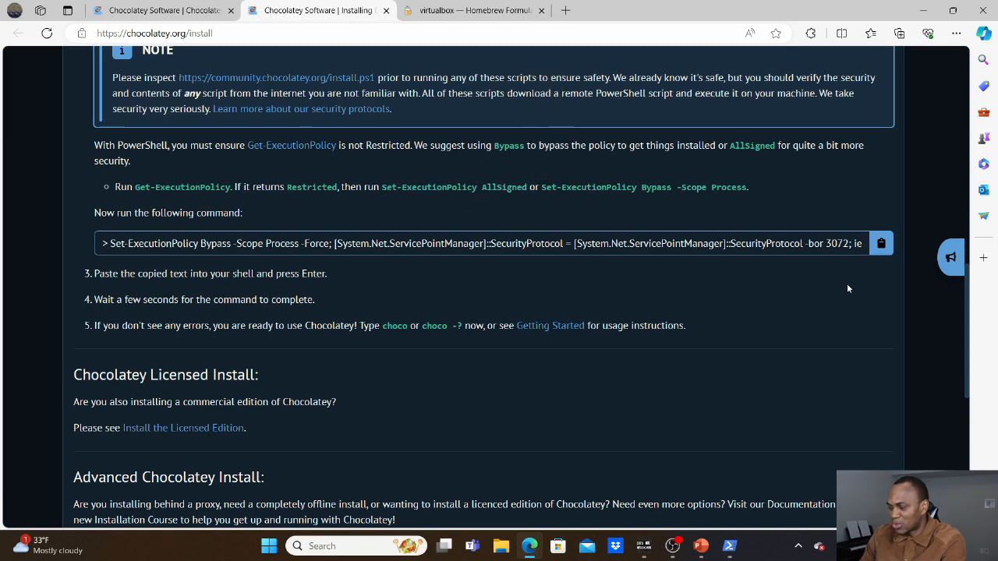
left_click(881, 245)
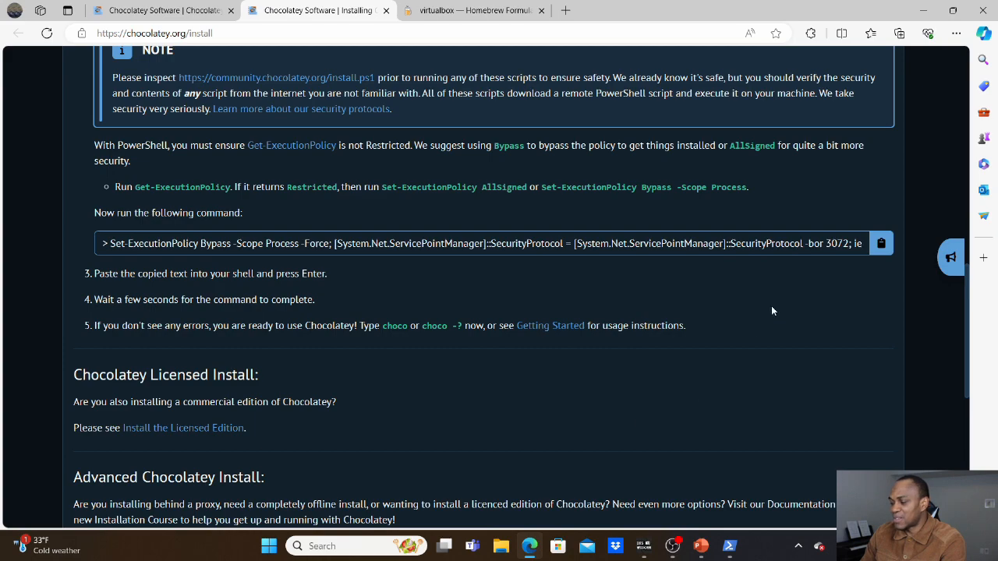
Step: Open the Chocolatey Open Source community site from the install page and go to its list of community packages
scroll(843, 309, "up", 8)
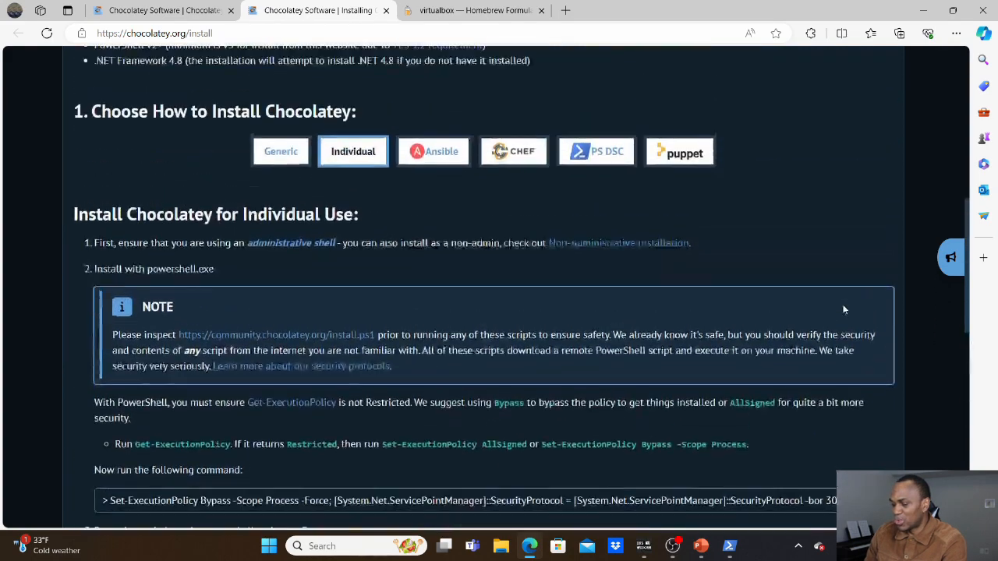
scroll(842, 309, "up", 3)
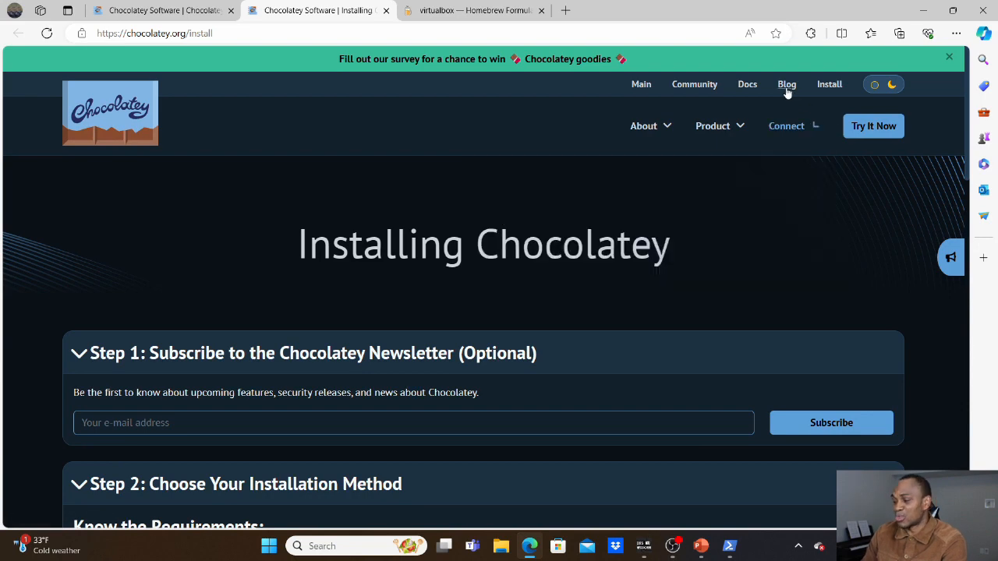
mouse_move(724, 140)
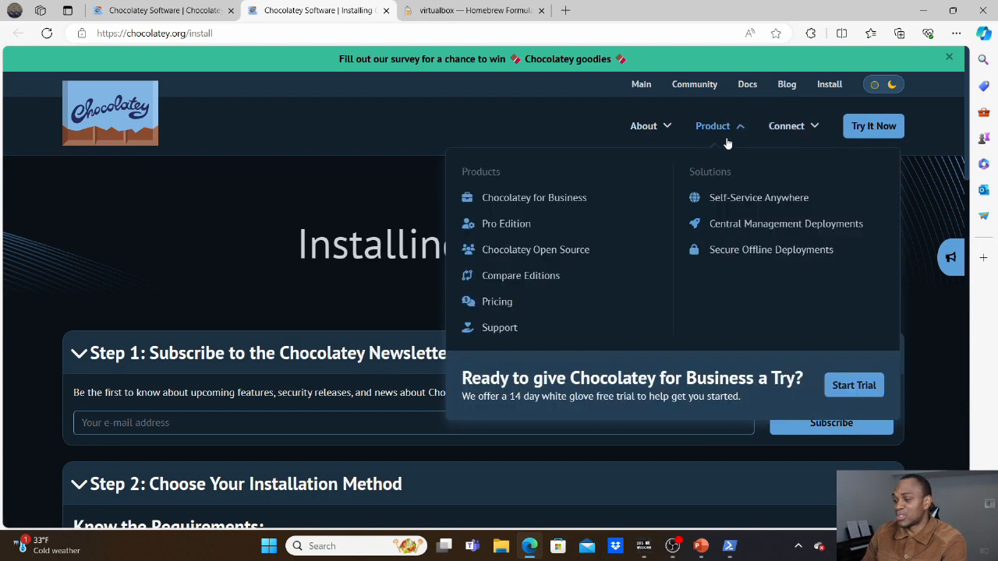
left_click(527, 256)
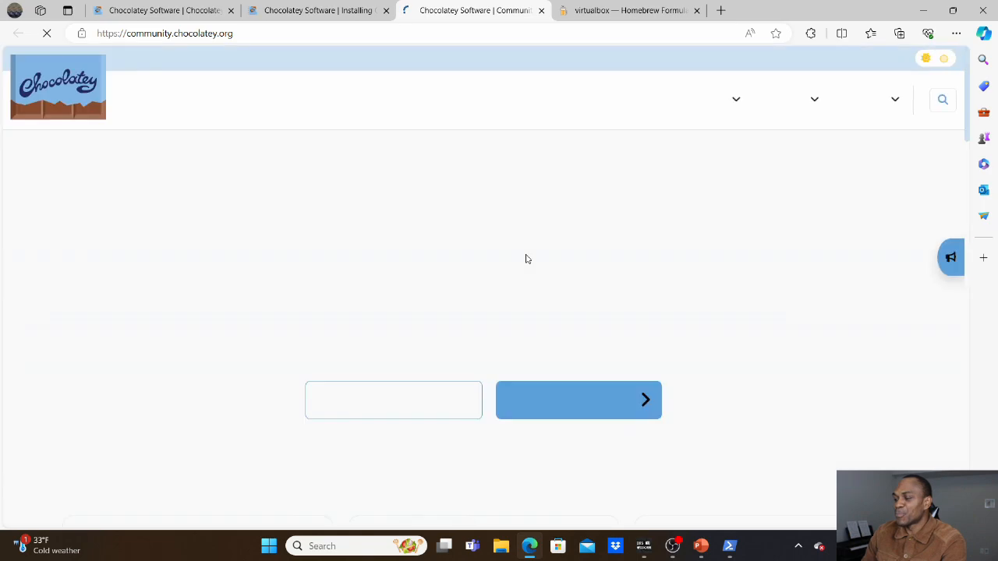
left_click(550, 426)
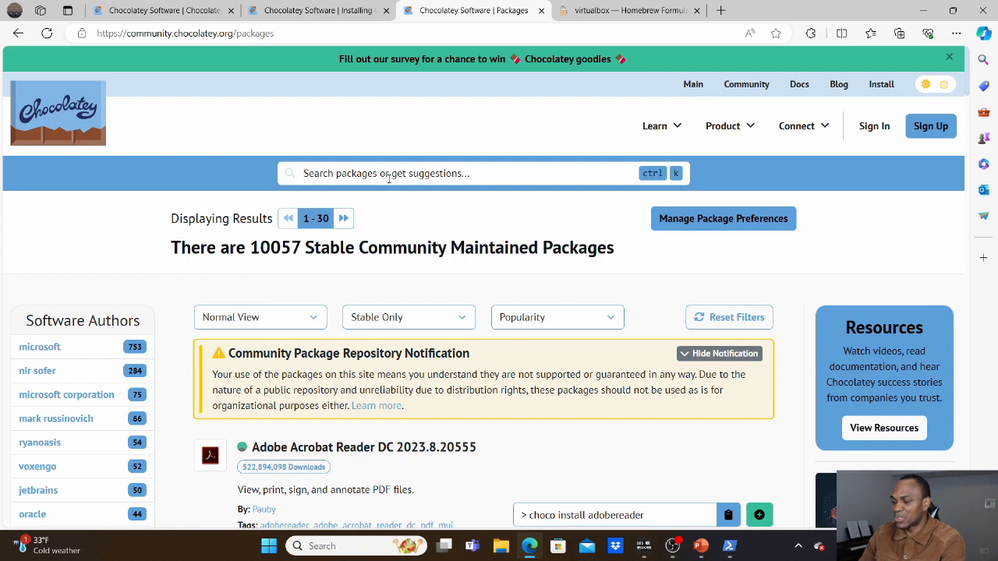
Step: Search the community packages for "virtualbox" and copy the install command of the VirtualBox 7.0.14 package
type("vir")
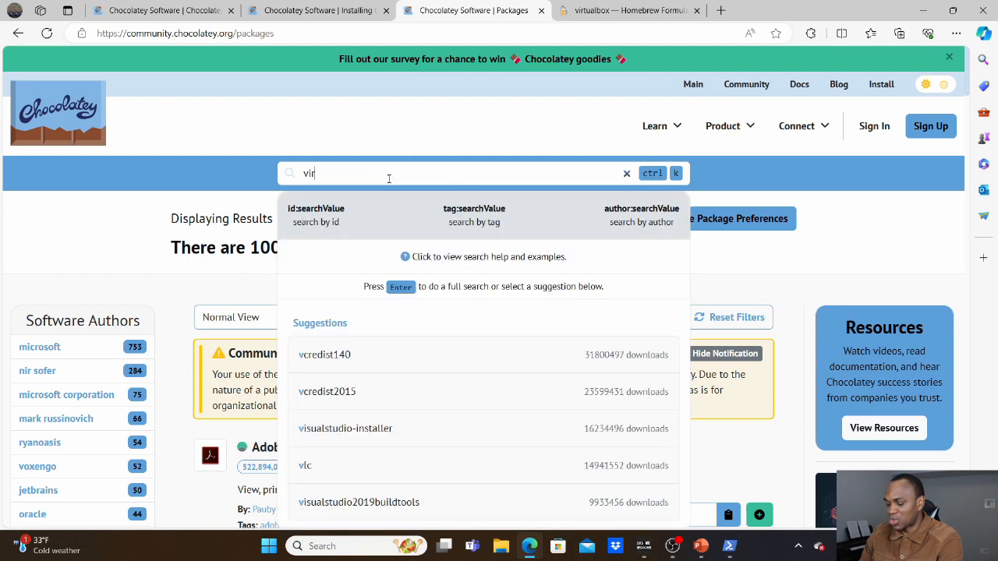
type("tualbox")
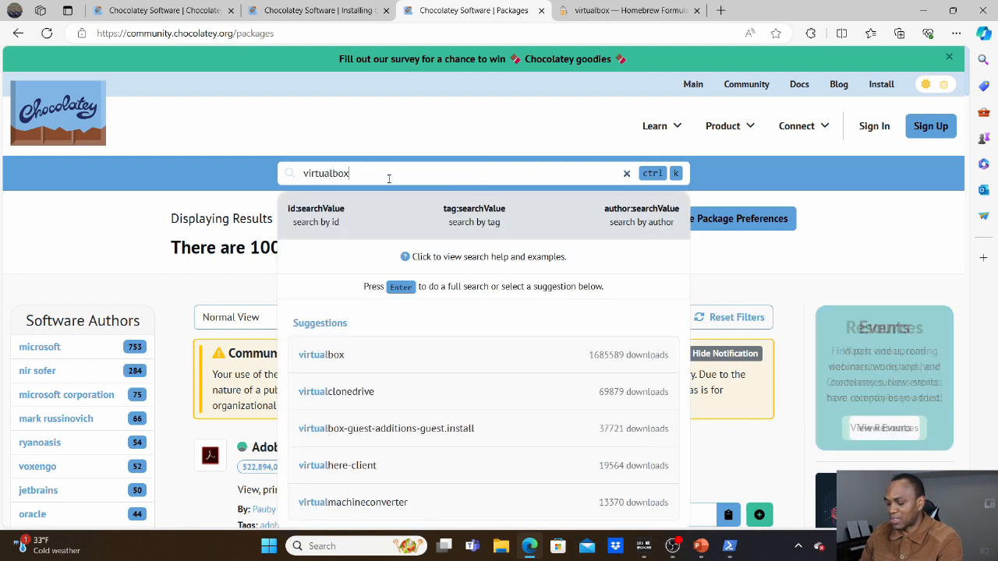
key("Return")
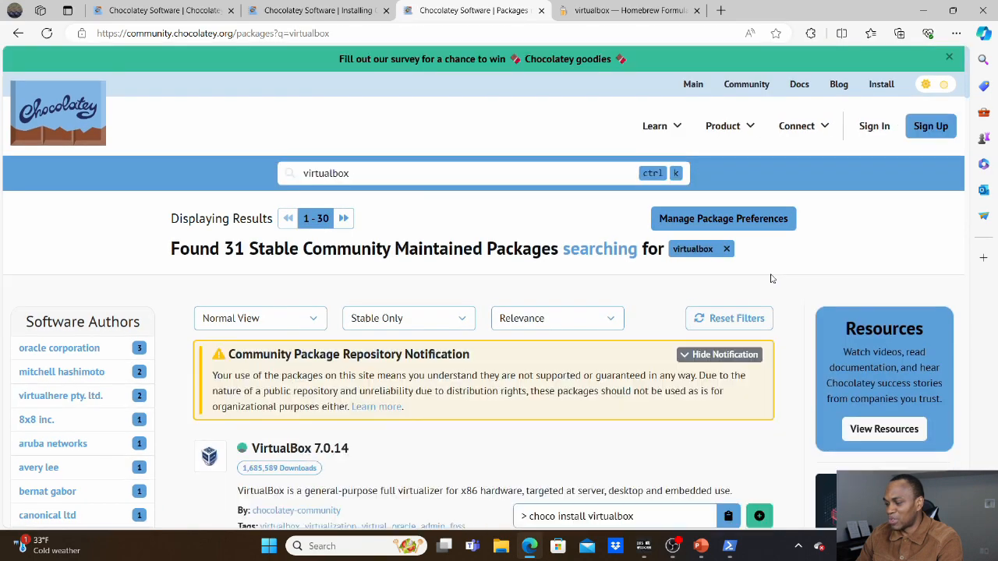
scroll(770, 278, "down", 3)
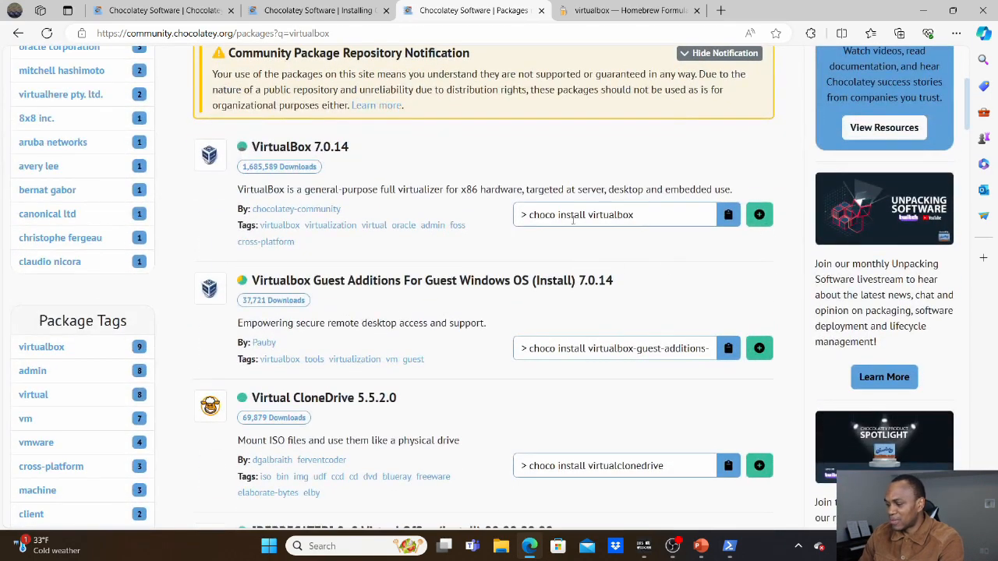
left_click(729, 218)
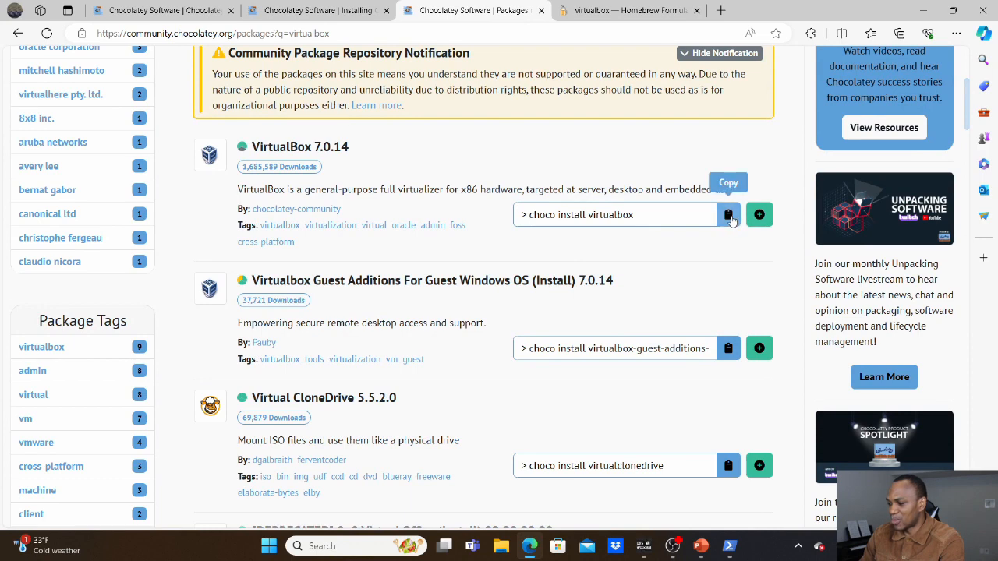
left_click(729, 219)
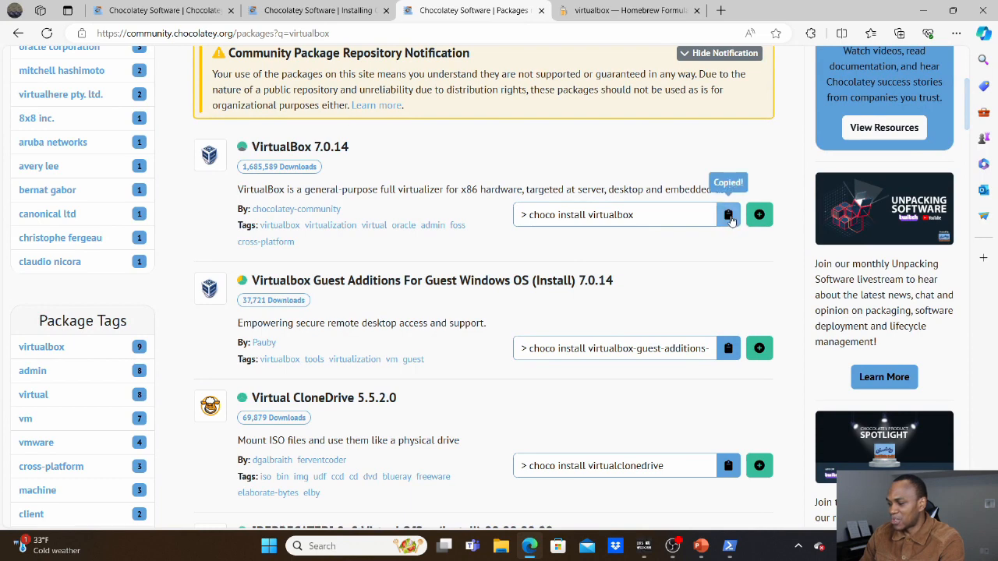
Step: Switch to the administrator PowerShell window and run the copied command "choco install virtualbox"
mouse_move(729, 547)
left_click(728, 491)
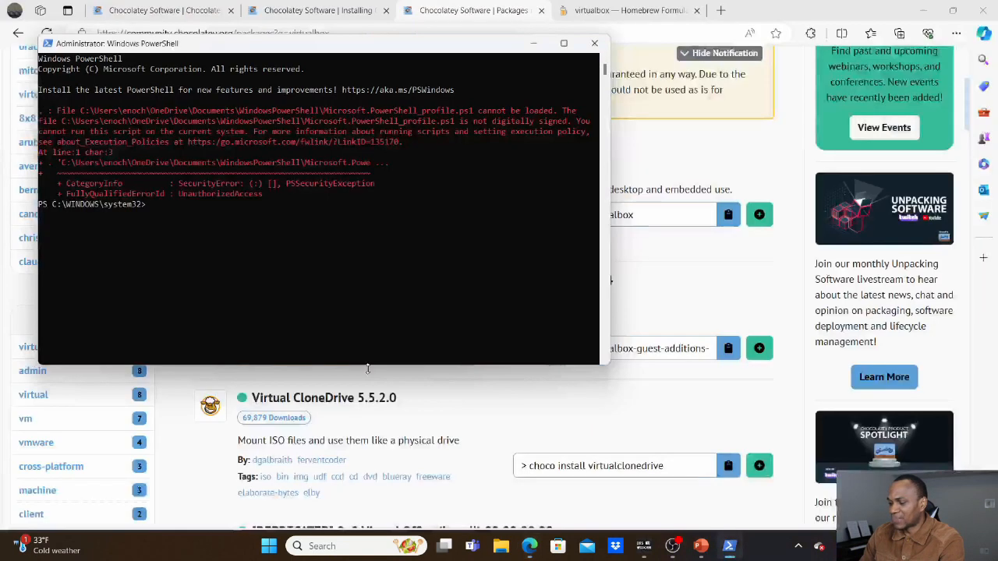
key("ctrl+v")
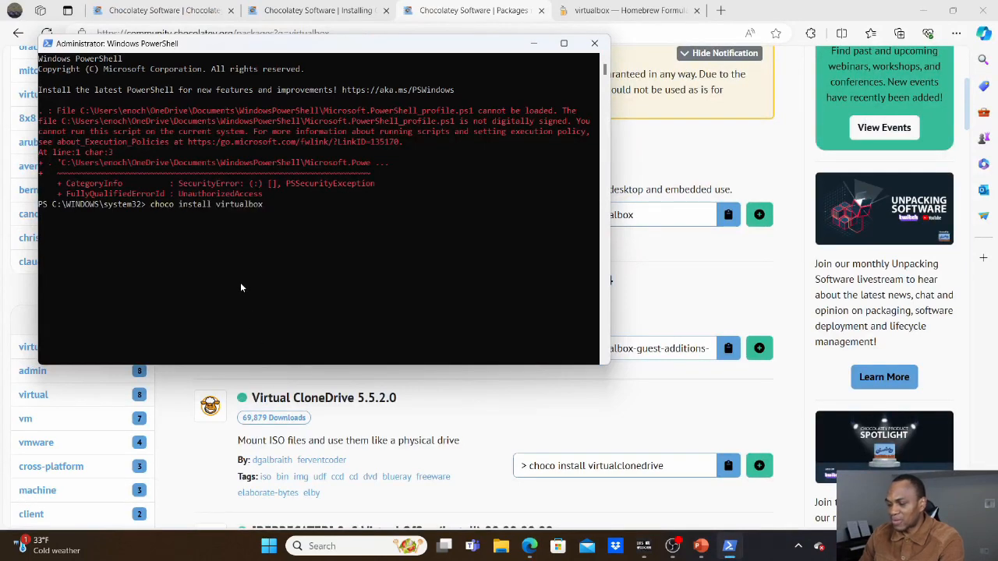
key("Return")
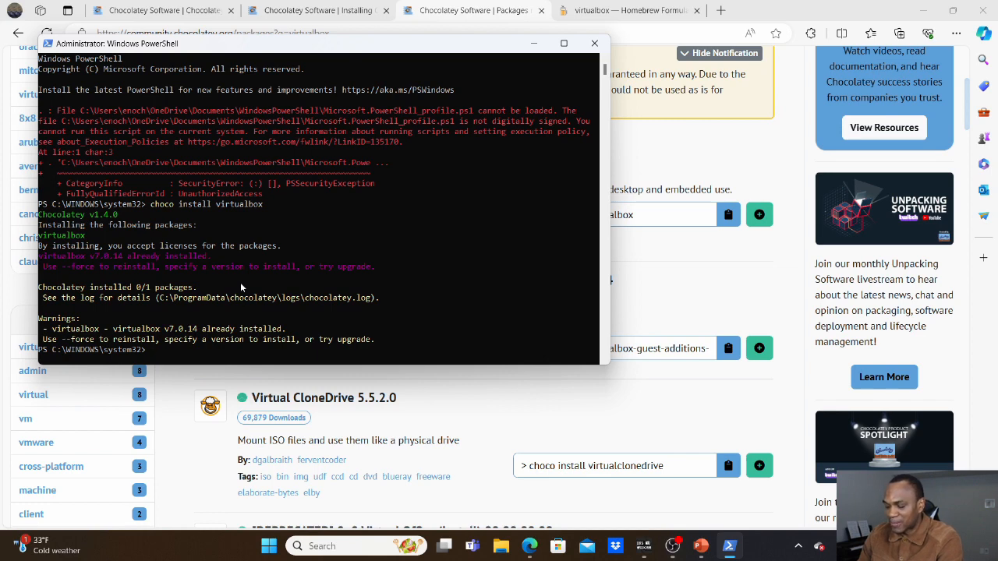
Step: Check the VirtualBox and Chocolatey versions with "vboxmanage --version" and "choco --version", and exit PowerShell
type("vboxmanage --version")
key("Return")
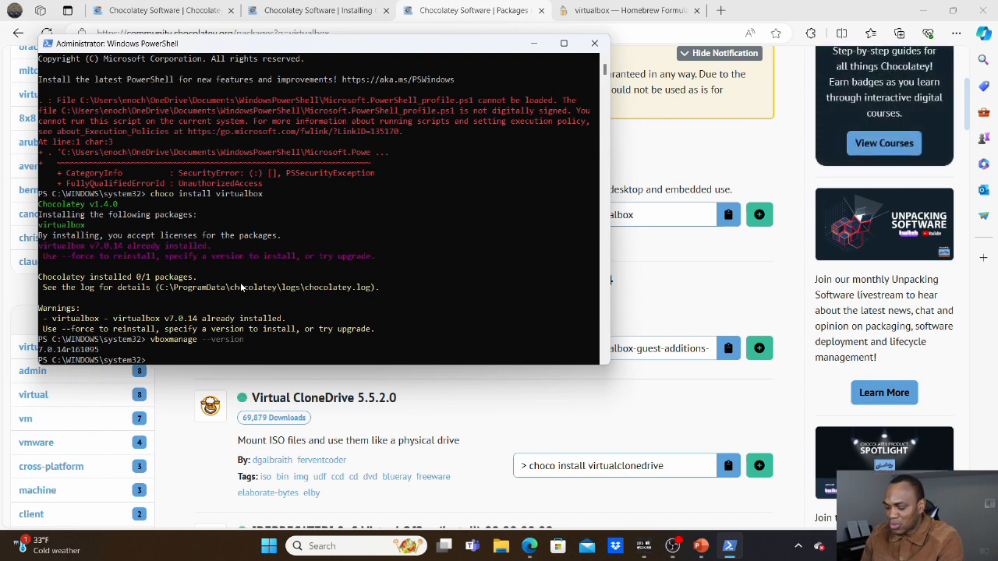
type("choco --version")
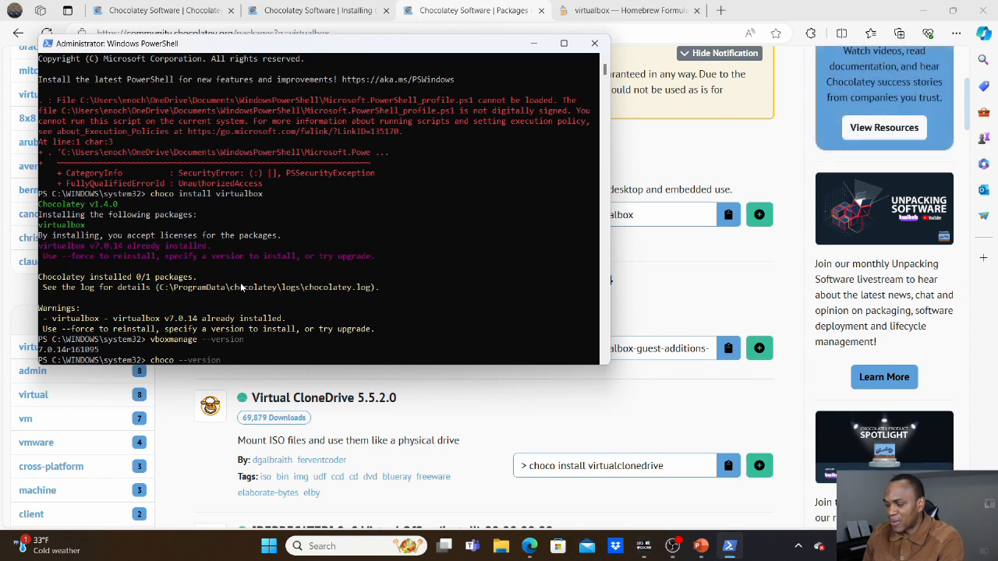
key("Return")
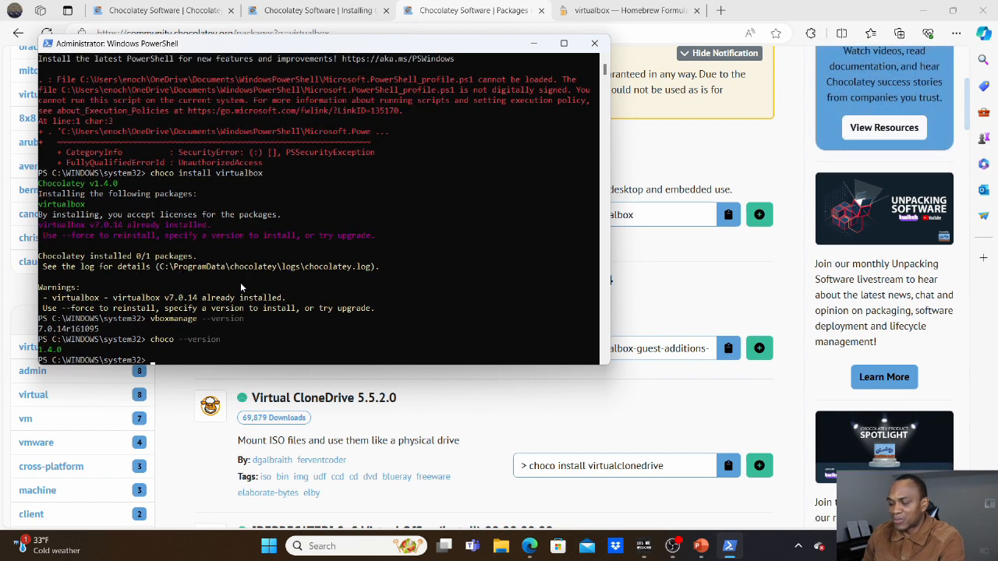
type("exit")
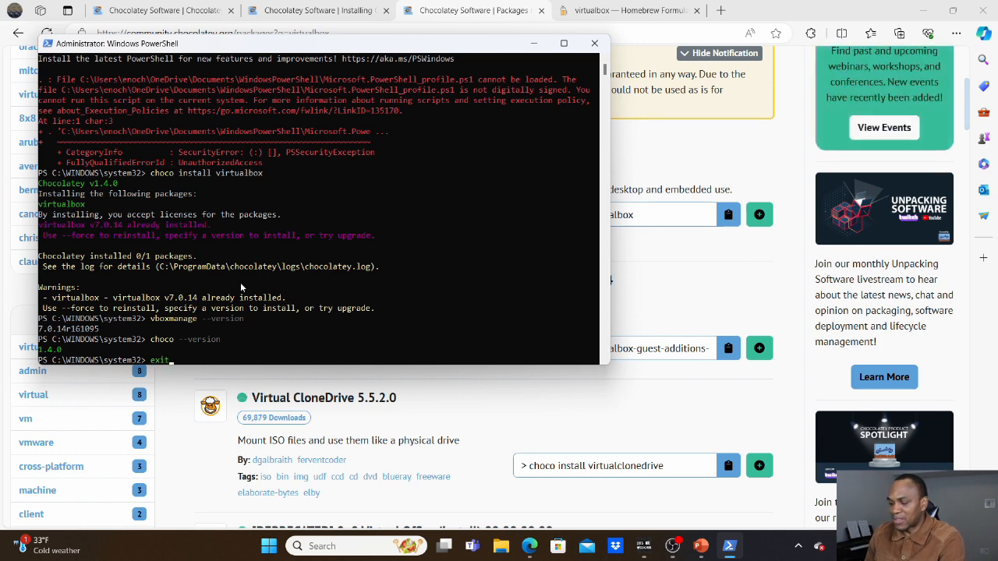
key("Return")
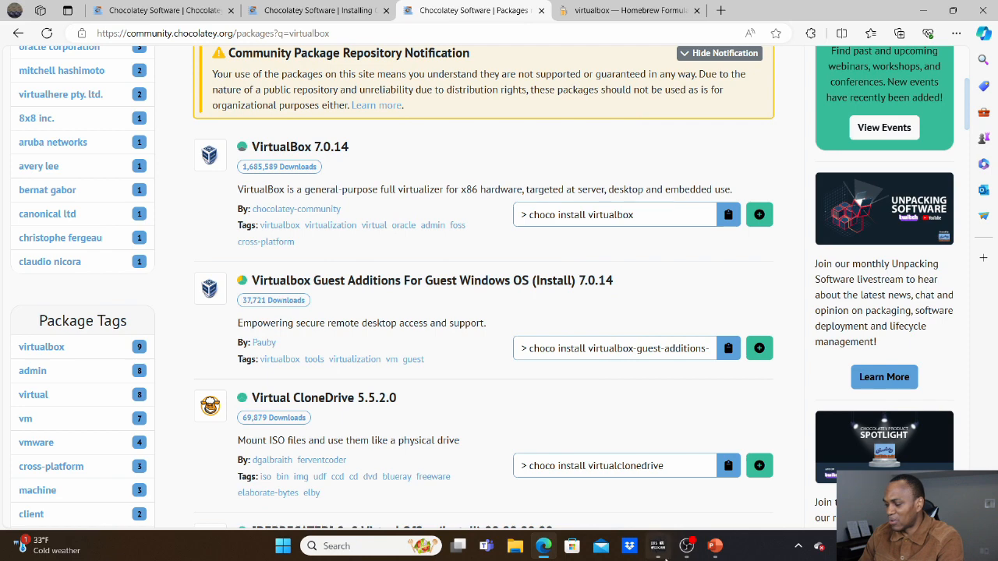
Step: Switch to PowerPoint, start the slide show from the "Manual VM Creation" slide and advance to "Automated VM creation"
mouse_move(715, 546)
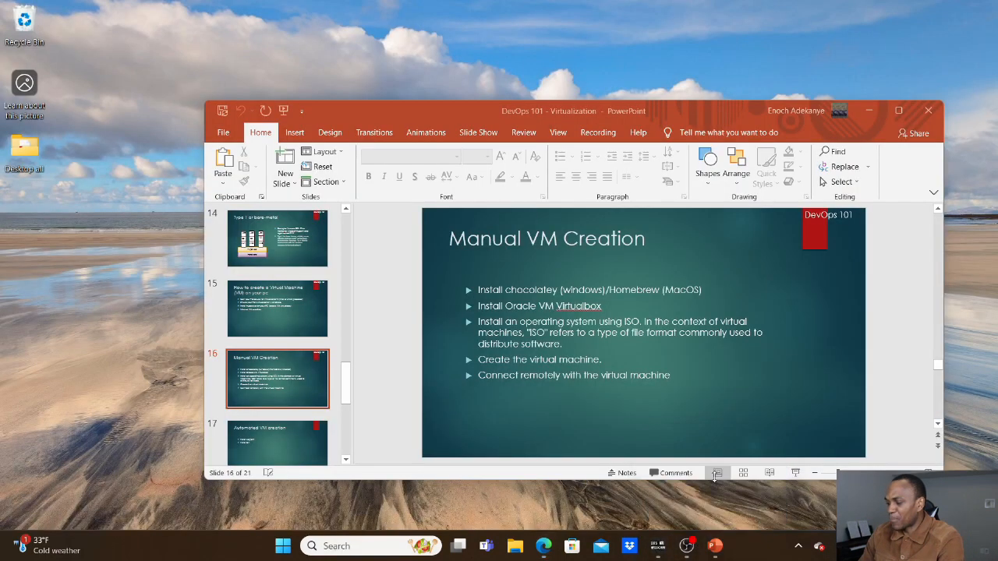
left_click(715, 478)
left_click(795, 472)
key("Right")
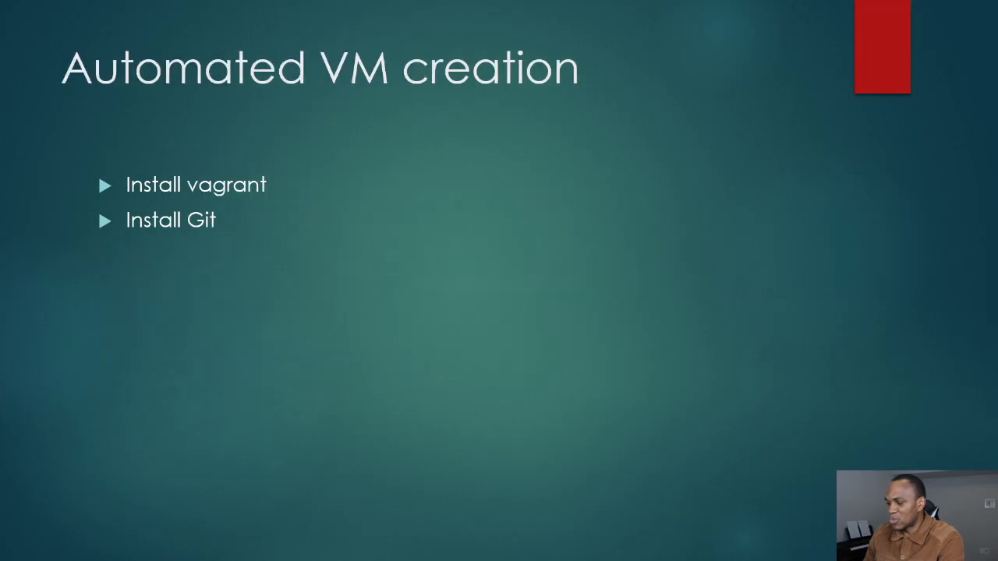
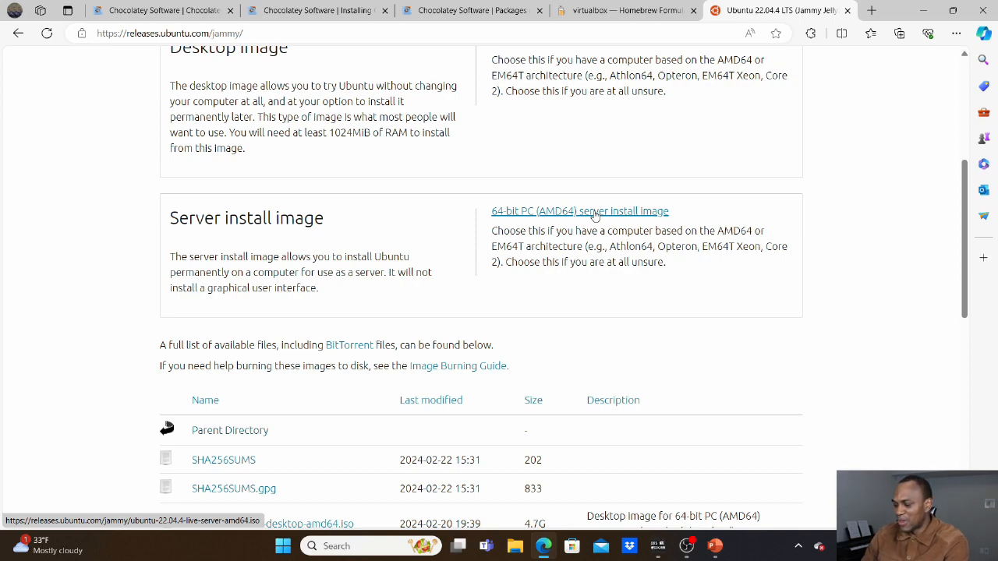
Step: Start downloading Ubuntu 22.04.4's 64-bit PC (AMD64) server install image, and delete the duplicate download "ubuntu-22.04.4-live-server-amd64 (1).iso"
scroll(595, 216, "up", 1)
scroll(594, 216, "down", 1)
left_click(594, 212)
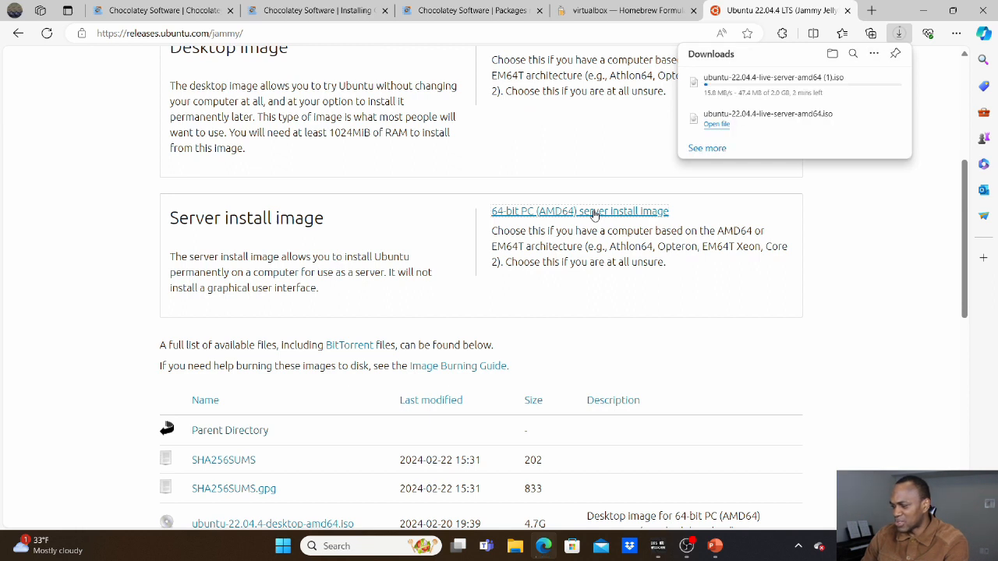
mouse_move(837, 117)
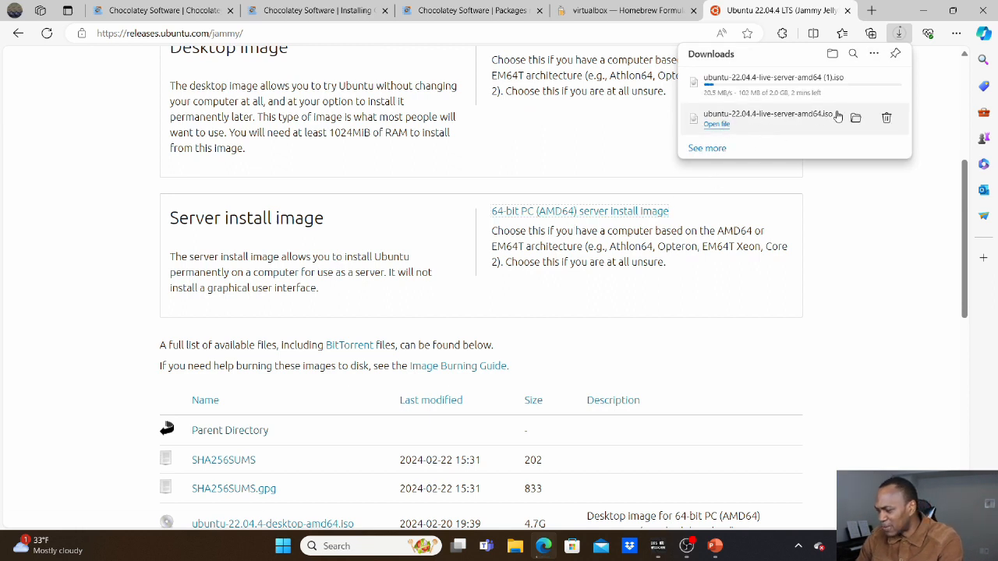
left_click(886, 83)
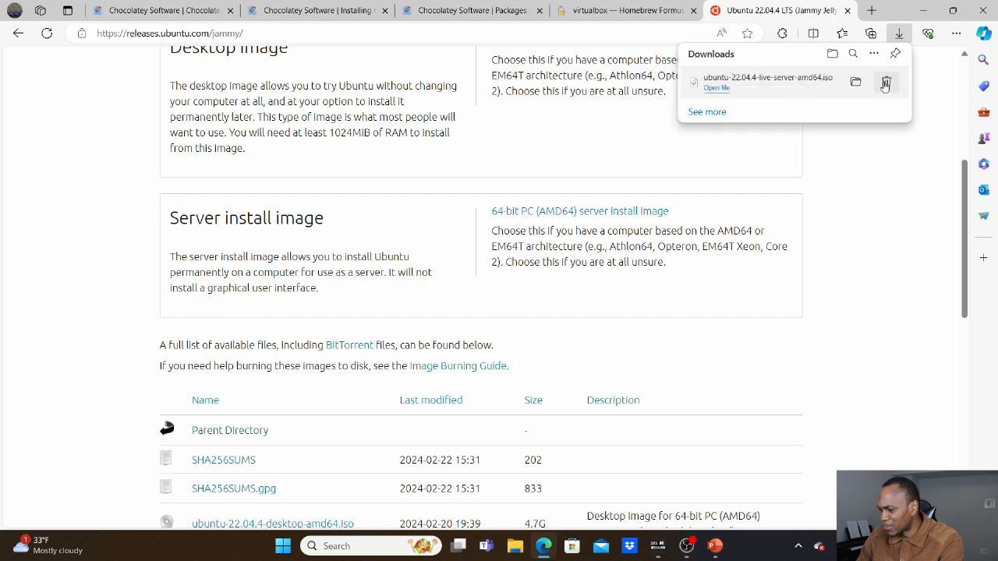
left_click(854, 315)
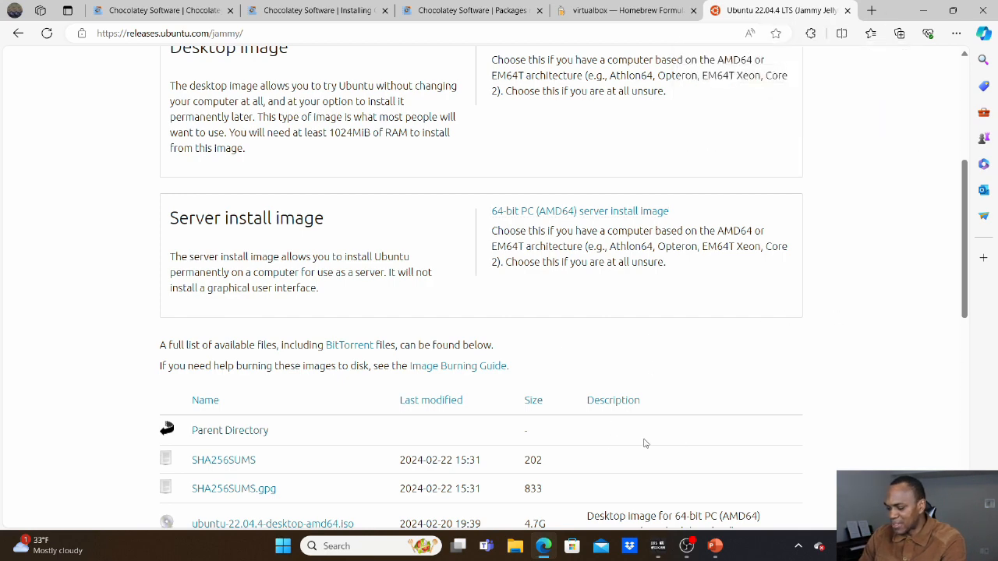
key("super")
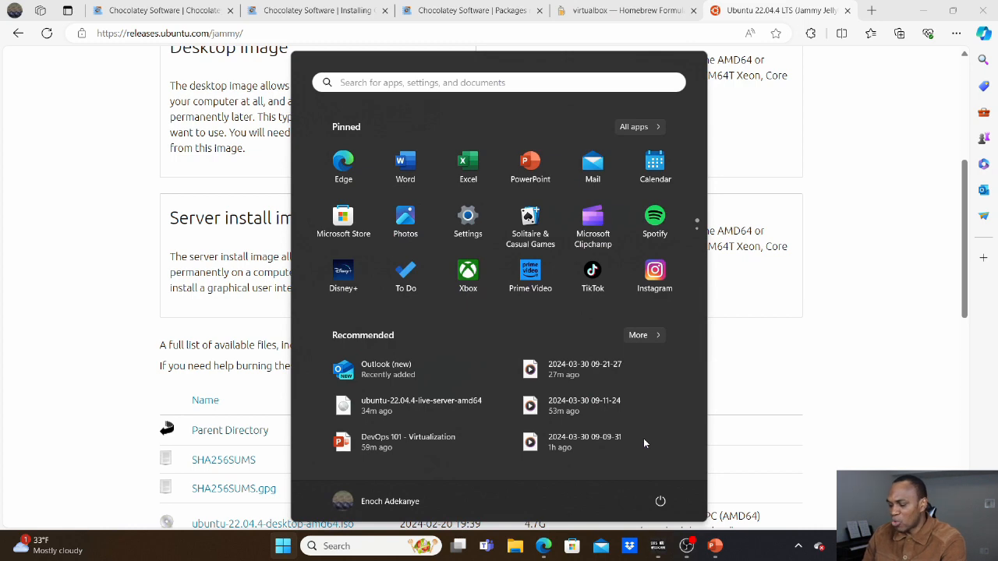
key("super")
key("super")
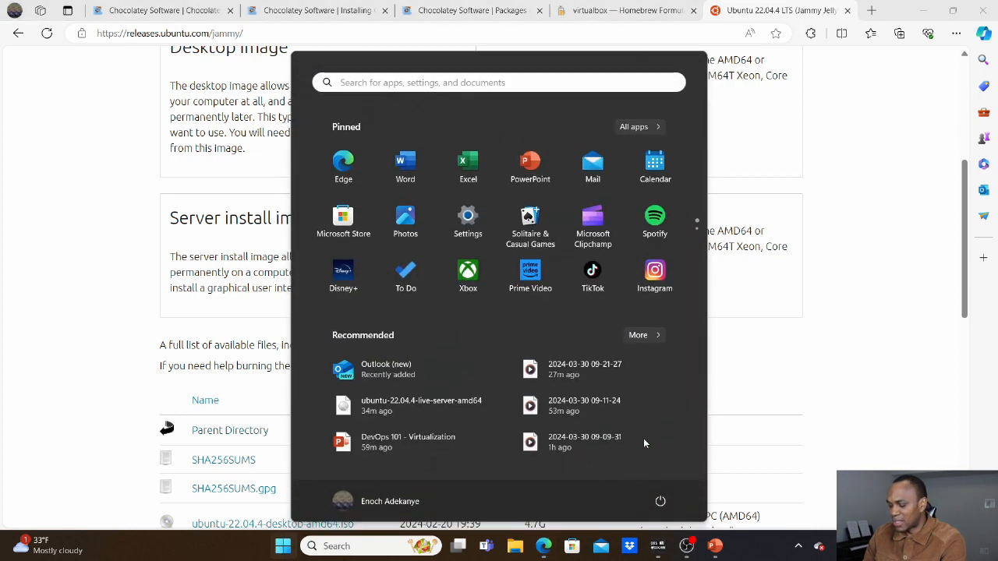
type("vritua")
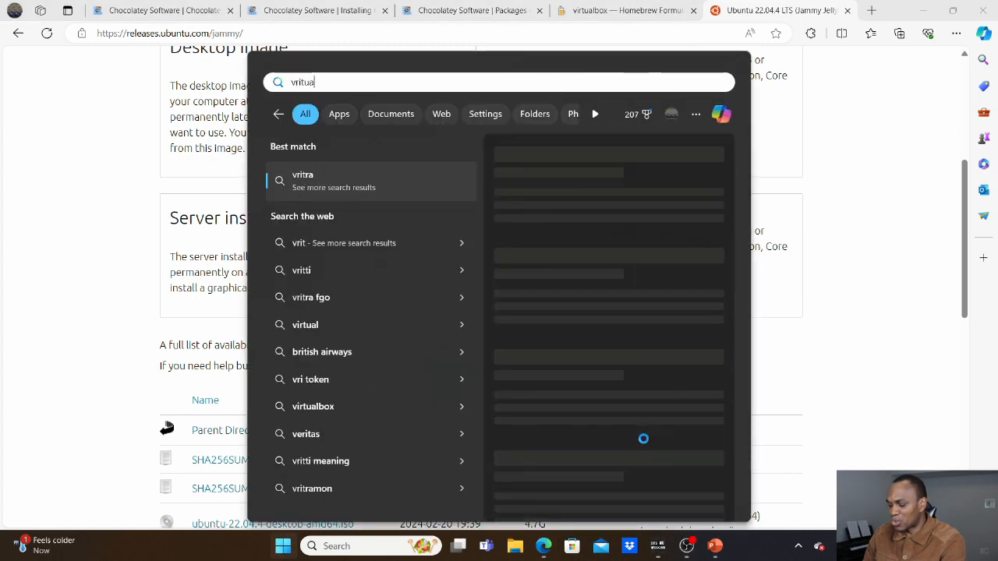
type("l")
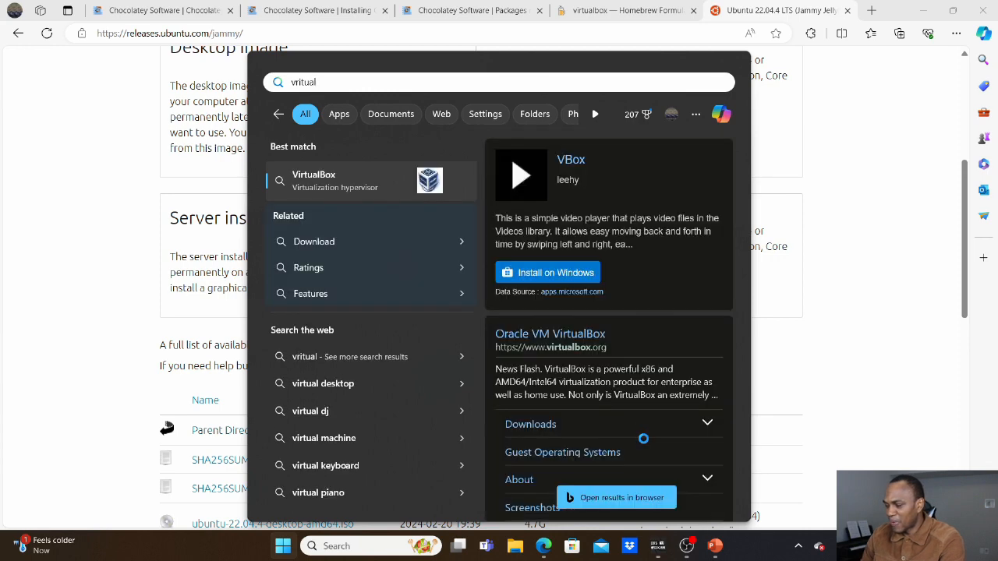
left_click(364, 179)
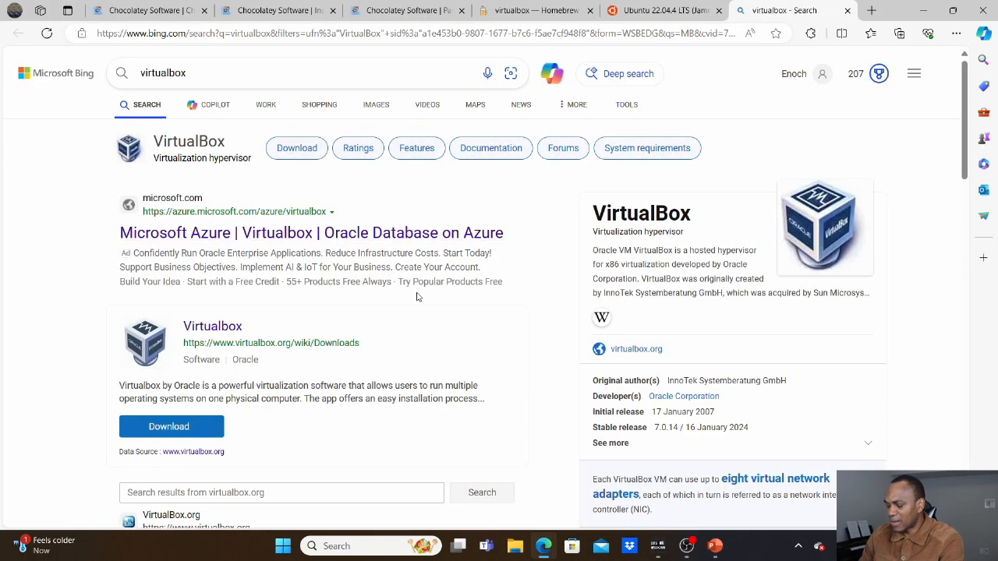
Step: Find the installed Oracle VM VirtualBox app by searching for "virtual" and launch it
key("super")
type("virtual")
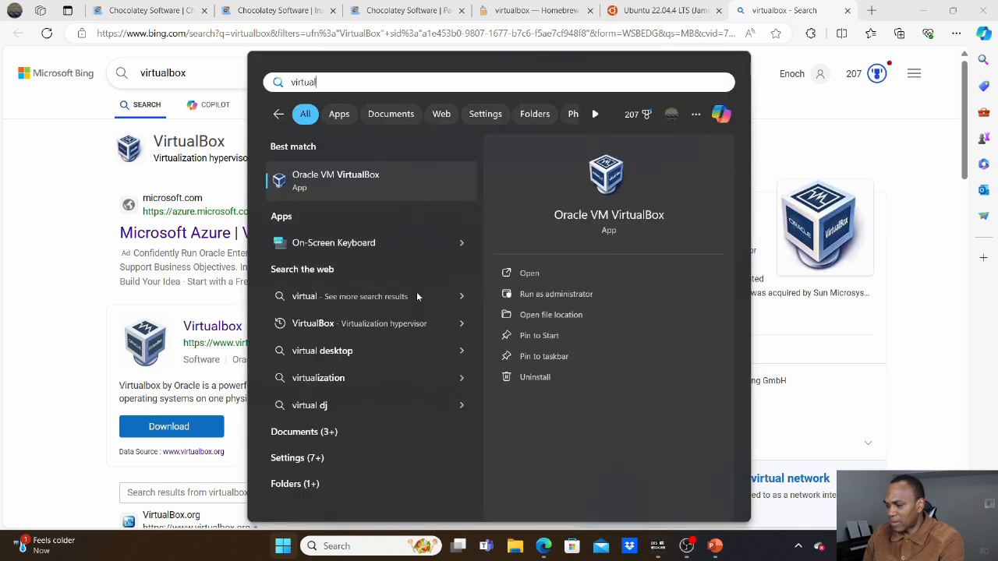
key("Return")
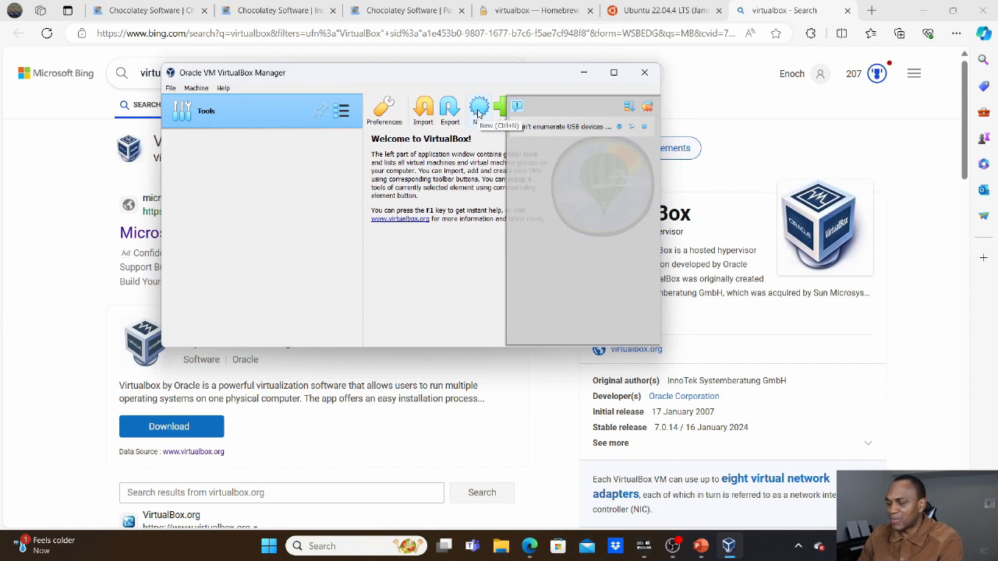
Step: Create an Ubuntu (64-bit) virtual machine named "ubuntuvm" with 2048 MB base memory, 2 processors and a new 25 GB virtual hard disk
left_click(478, 113)
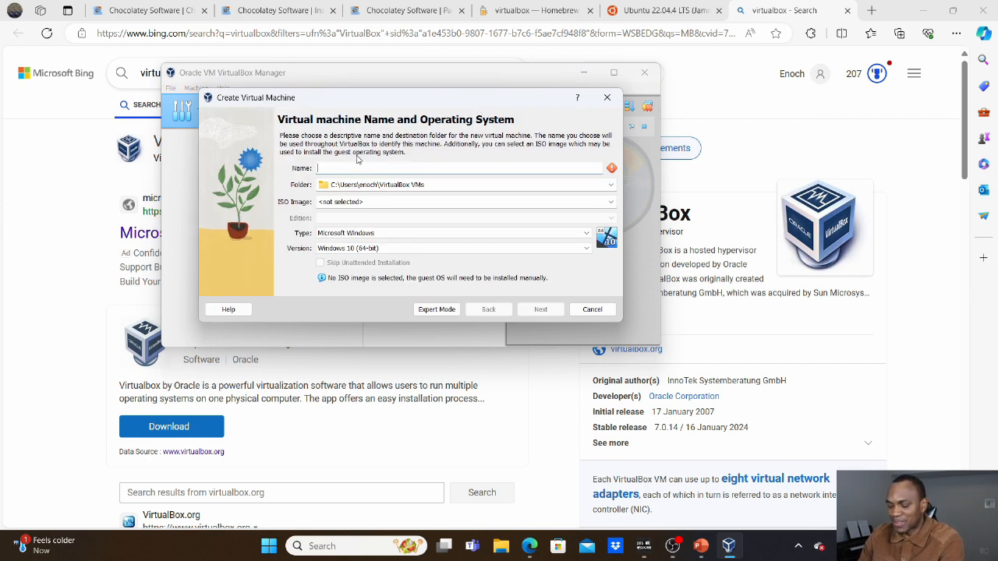
type("ubuntuvm")
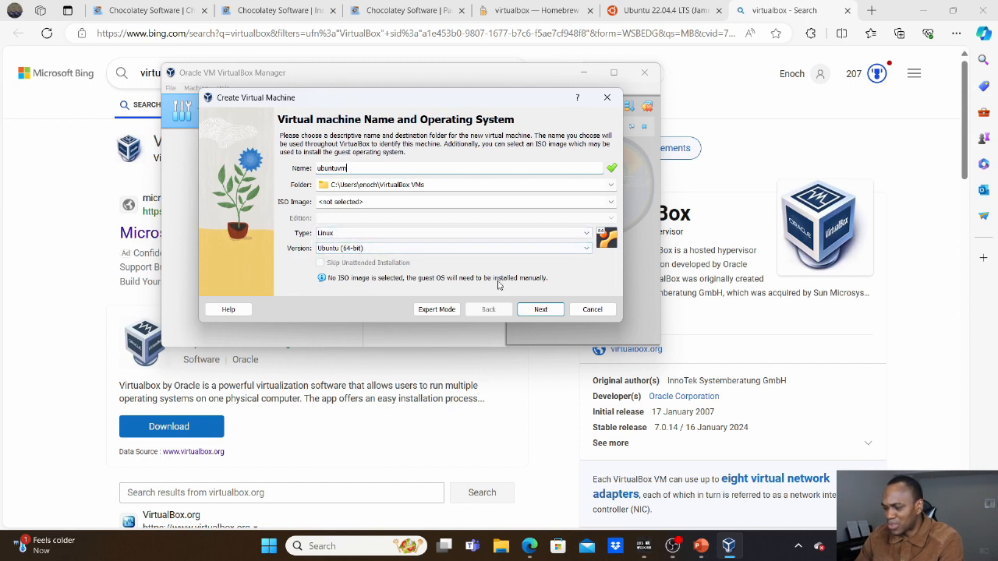
left_click(543, 311)
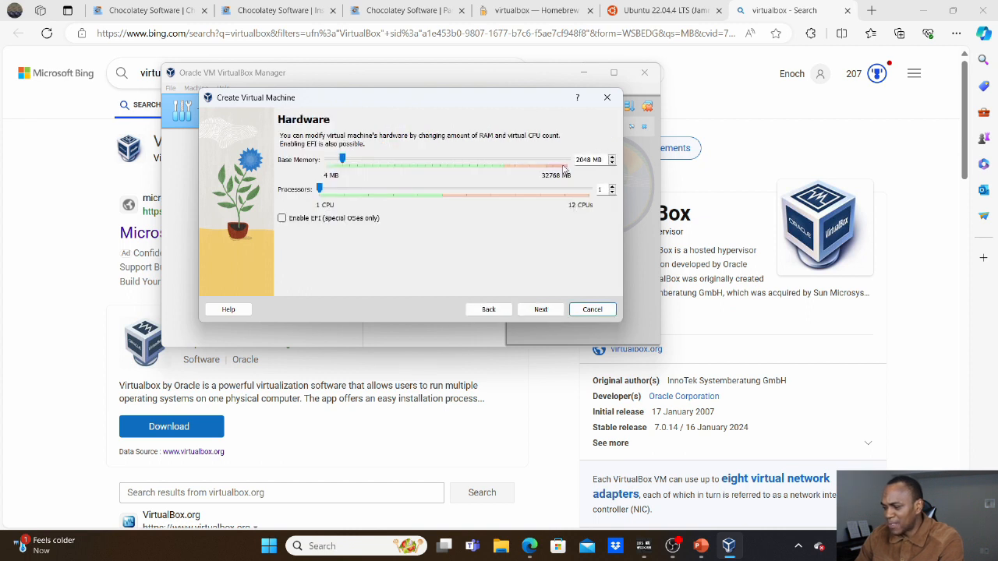
left_click(613, 189)
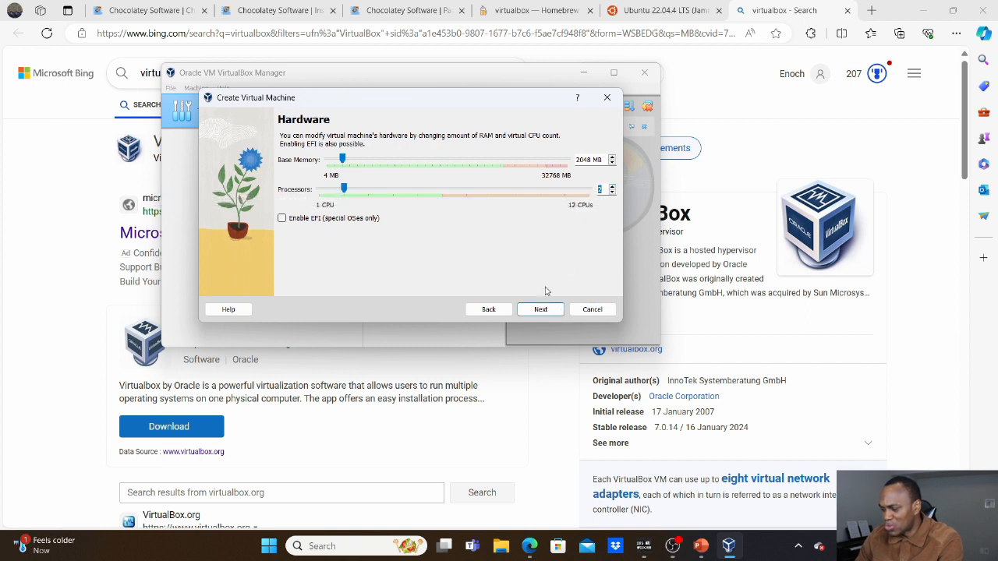
left_click(541, 310)
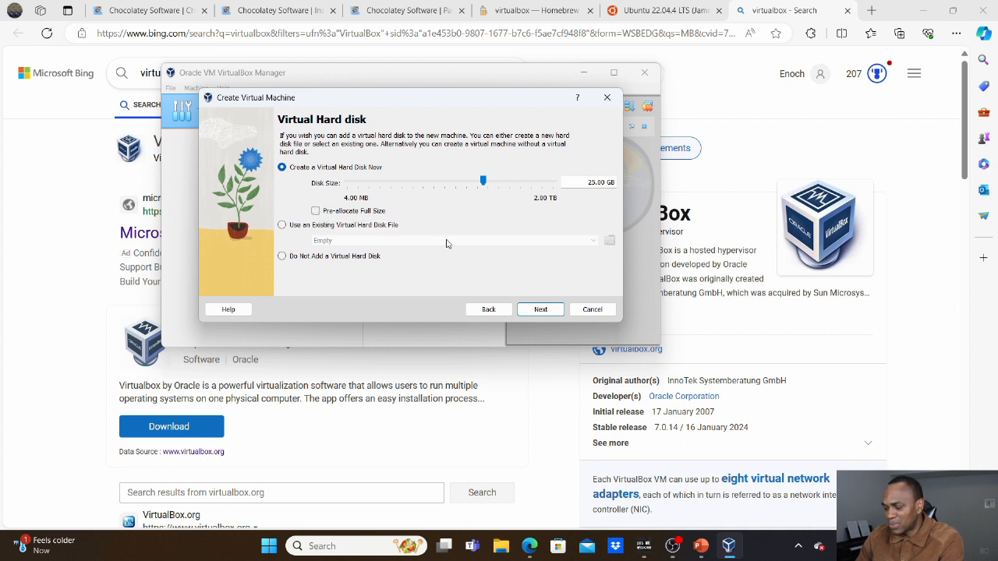
left_click(535, 311)
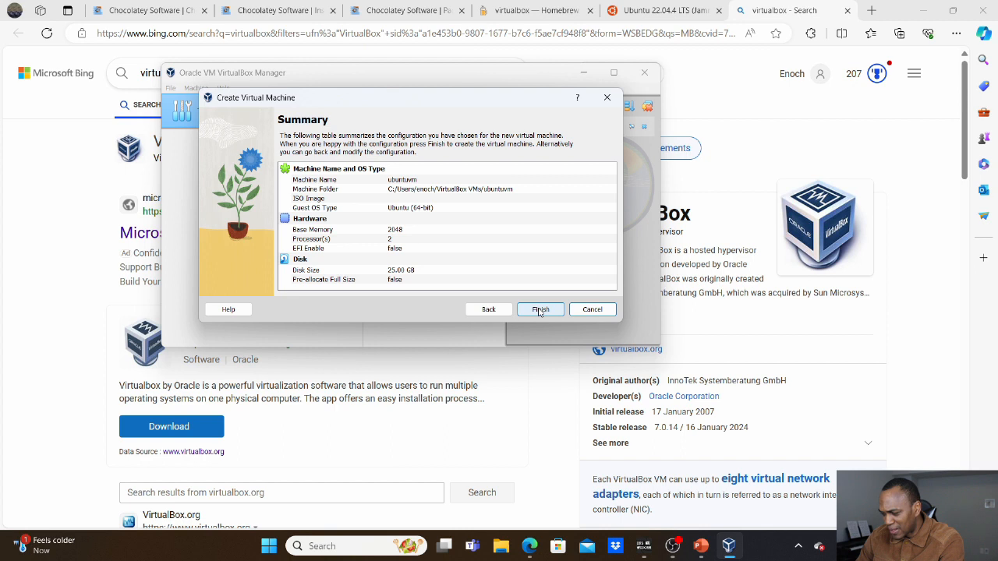
left_click(539, 311)
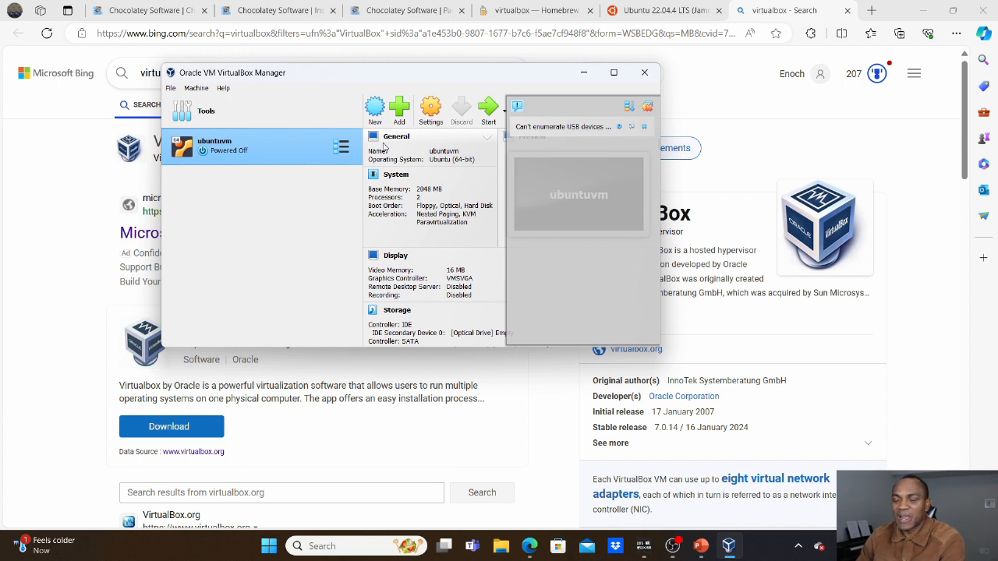
Step: In ubuntuvm's storage settings, attach ubuntu-22.04.4-live-server-amd64 from Downloads to the empty IDE optical drive and enable Live CD/DVD
left_click(431, 110)
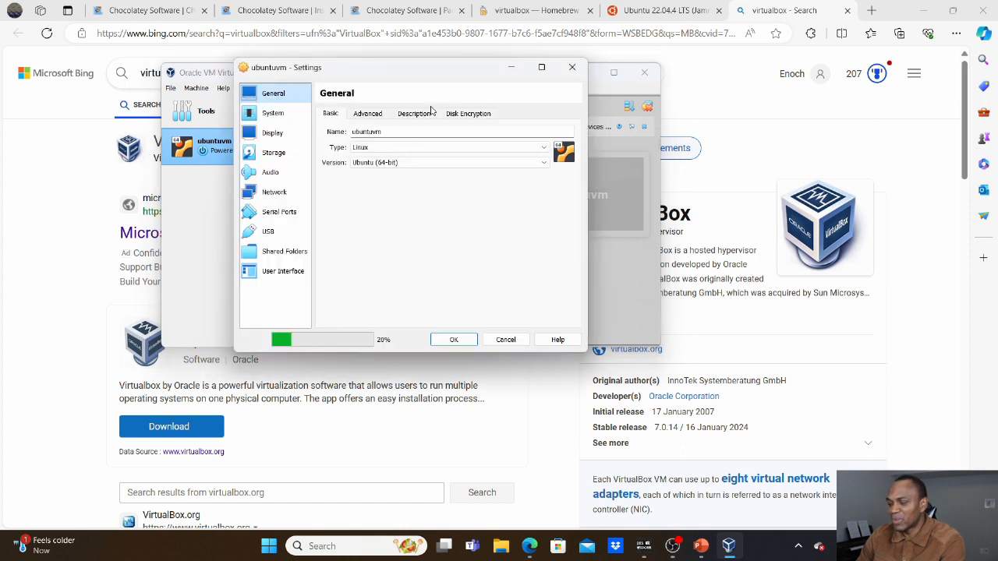
left_click(269, 156)
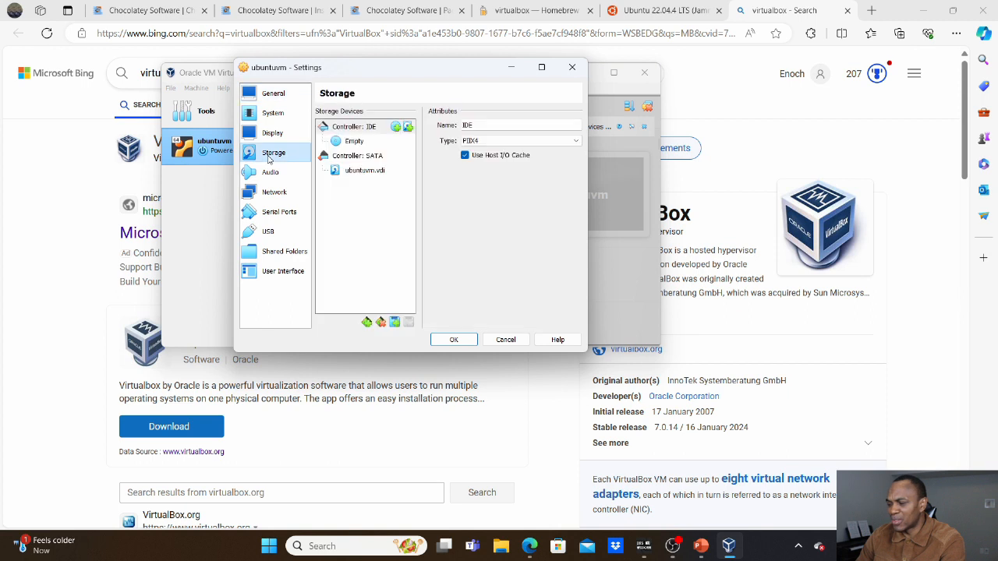
left_click(353, 142)
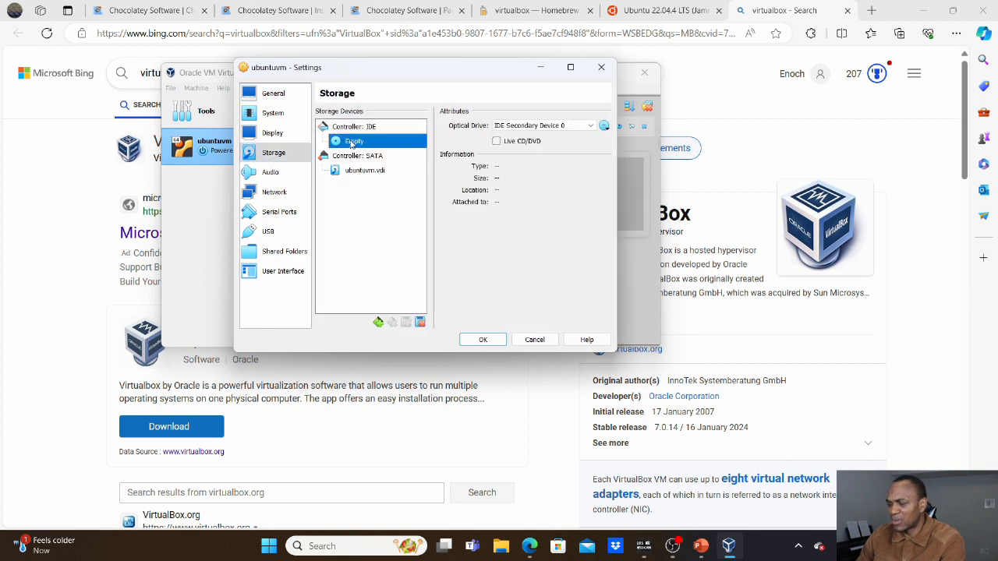
left_click(604, 127)
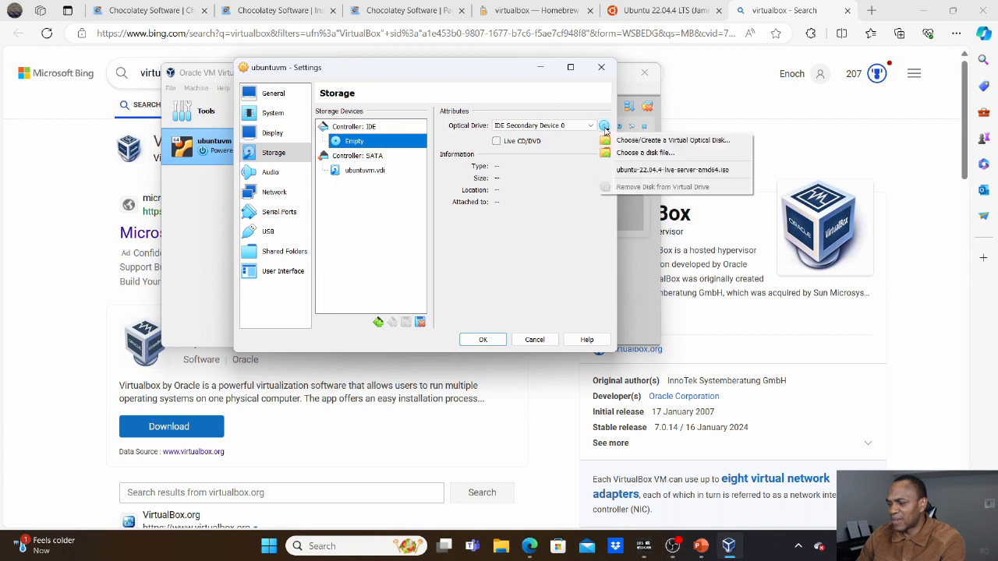
left_click(646, 156)
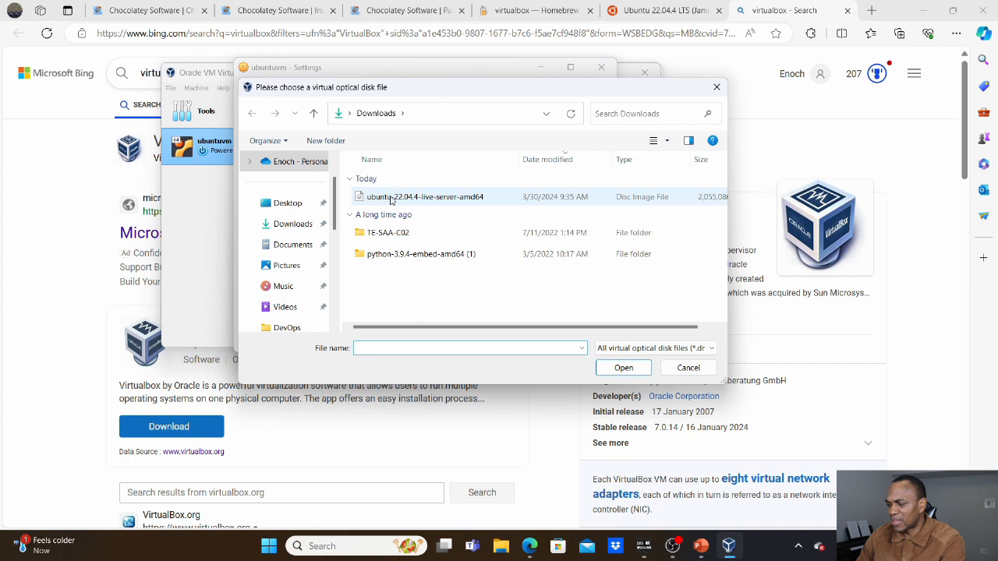
left_click(400, 200)
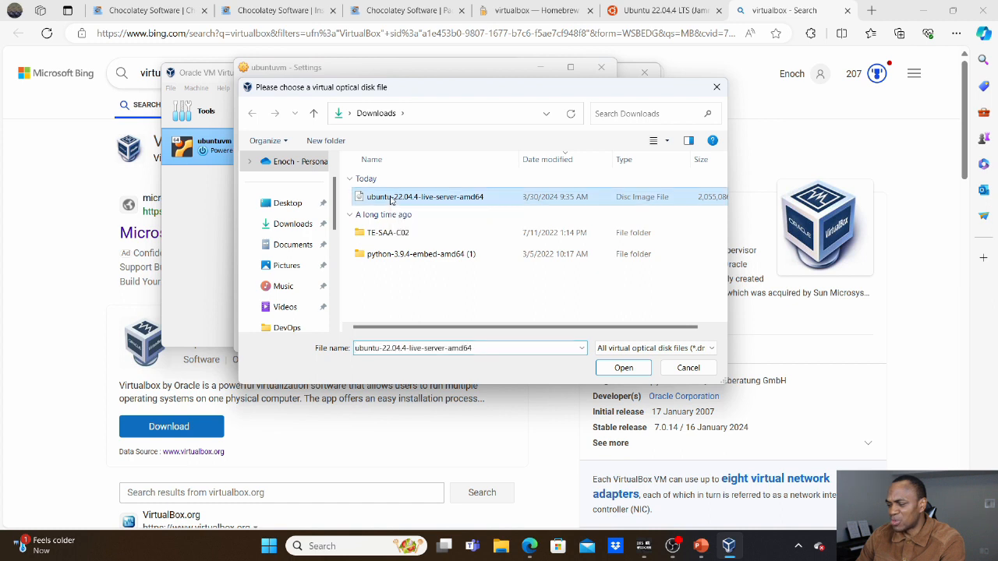
left_click(622, 368)
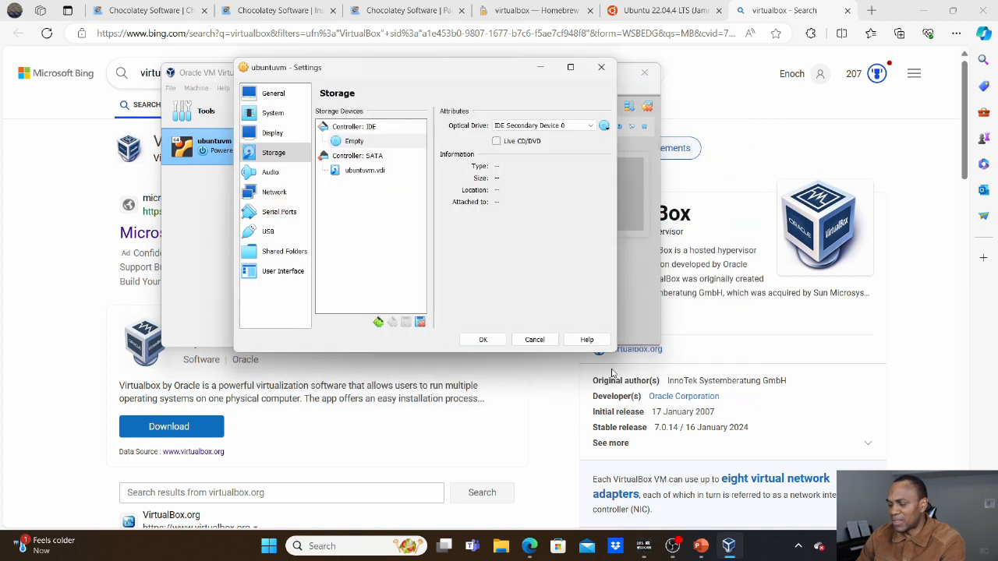
left_click(496, 143)
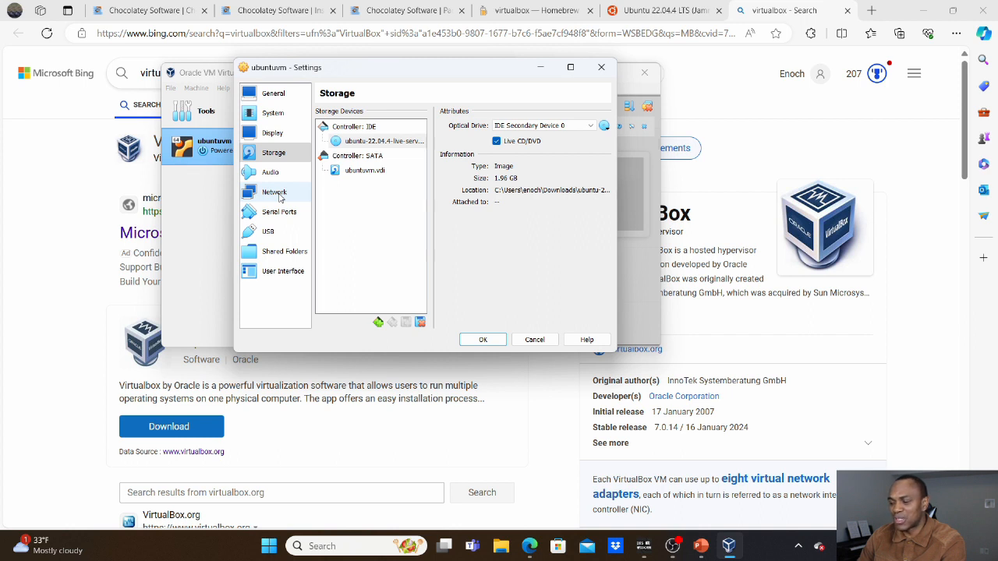
Step: Enable ubuntuvm's network Adapter 2 attached to Bridged Adapter, and save the settings
left_click(277, 195)
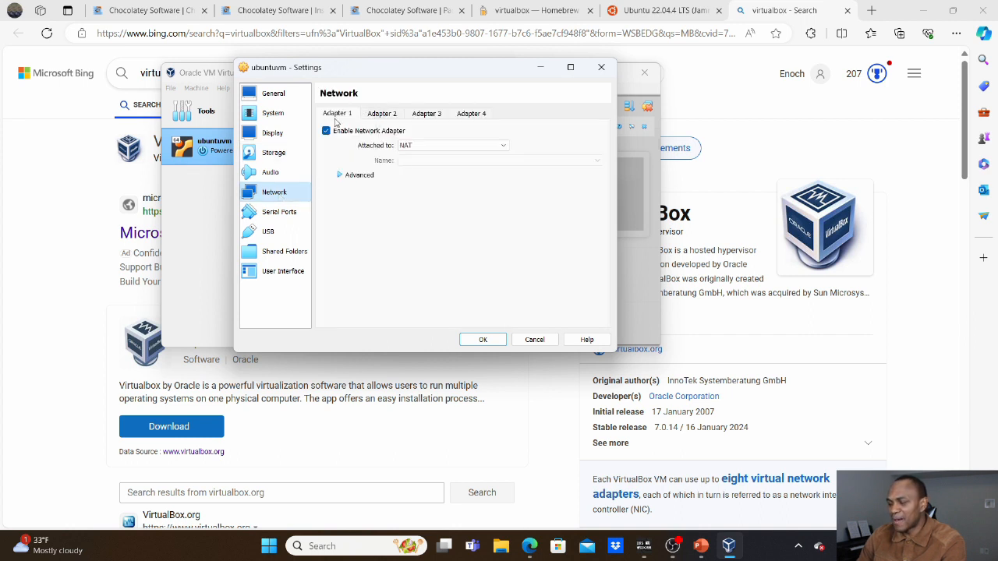
left_click(381, 115)
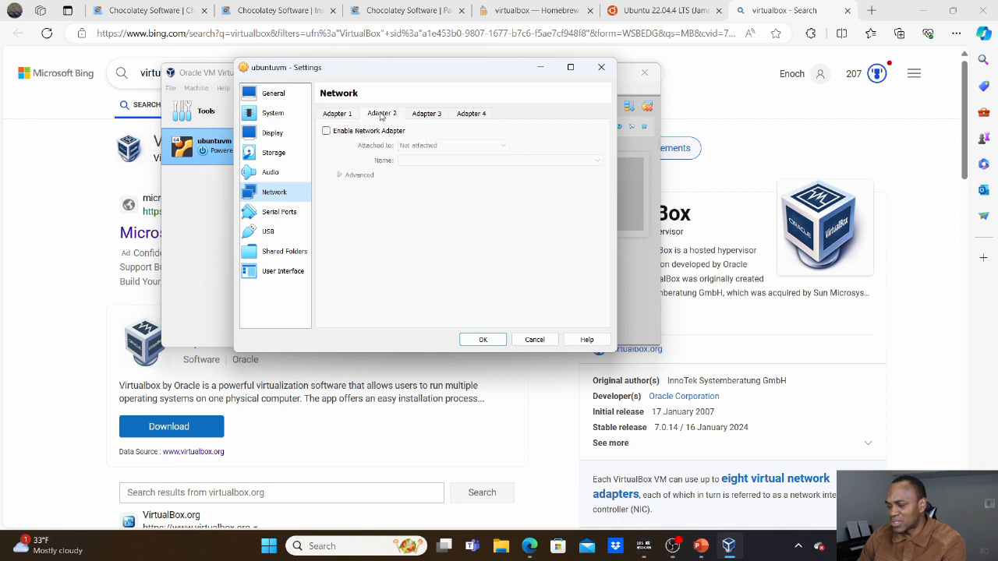
left_click(327, 131)
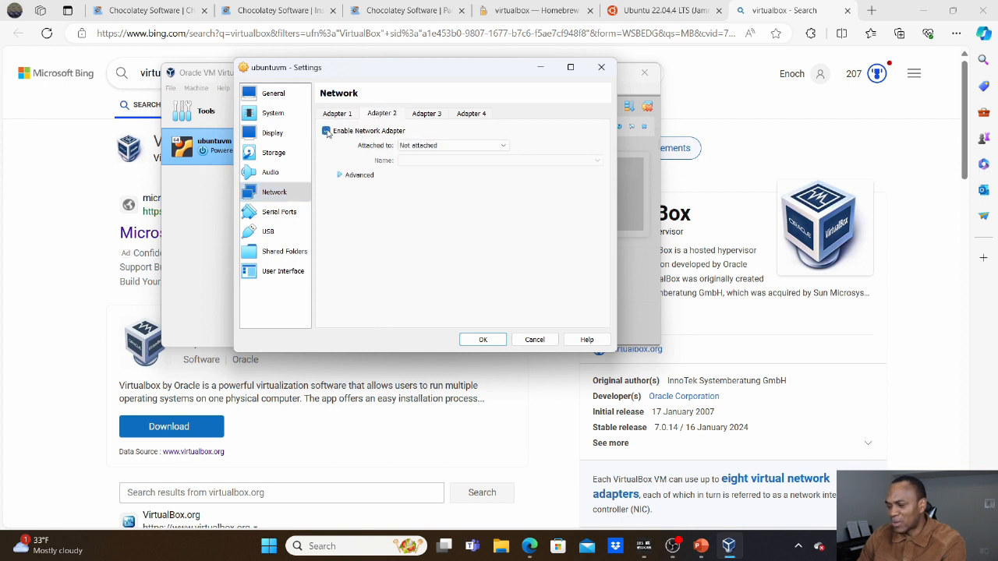
left_click(461, 146)
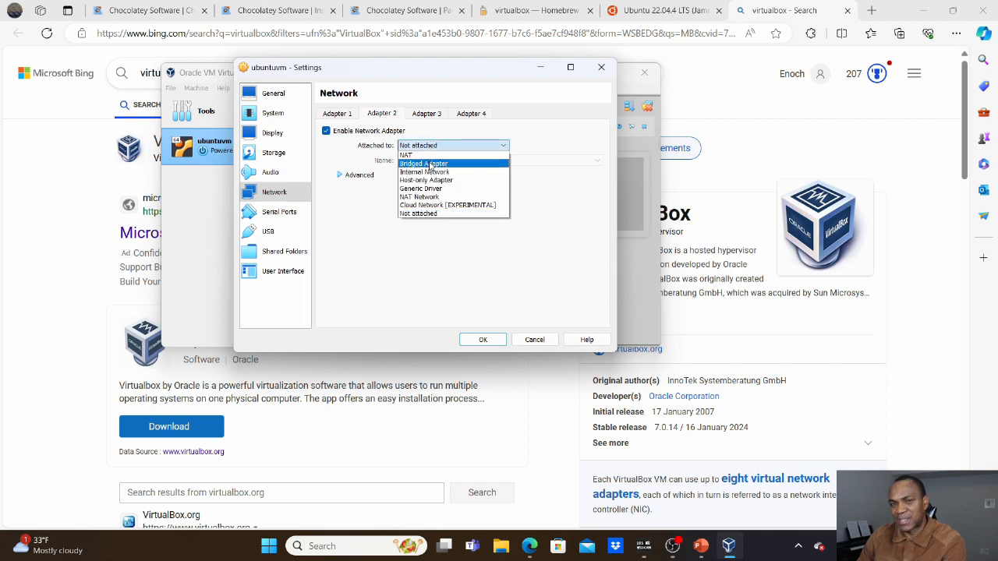
left_click(429, 165)
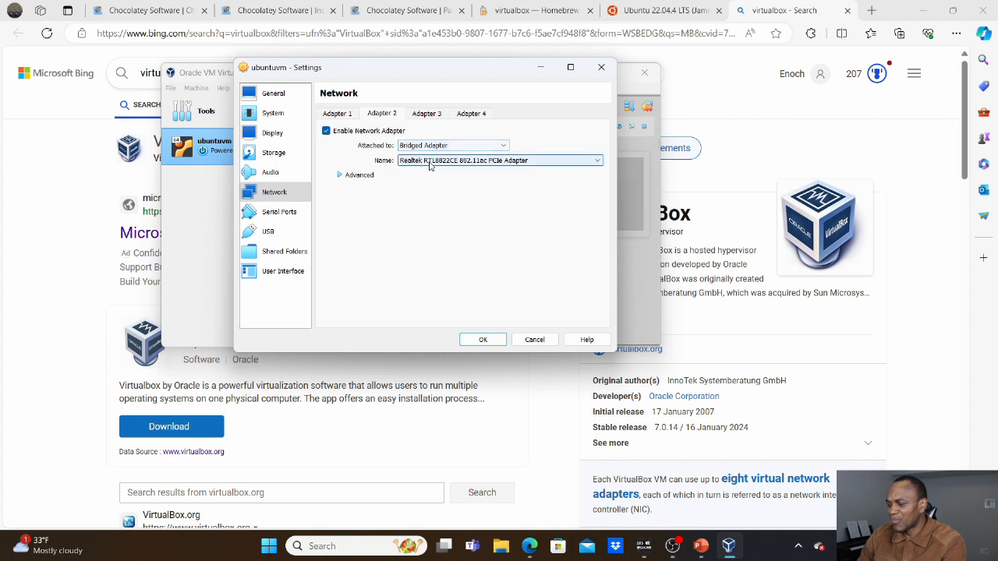
left_click(481, 341)
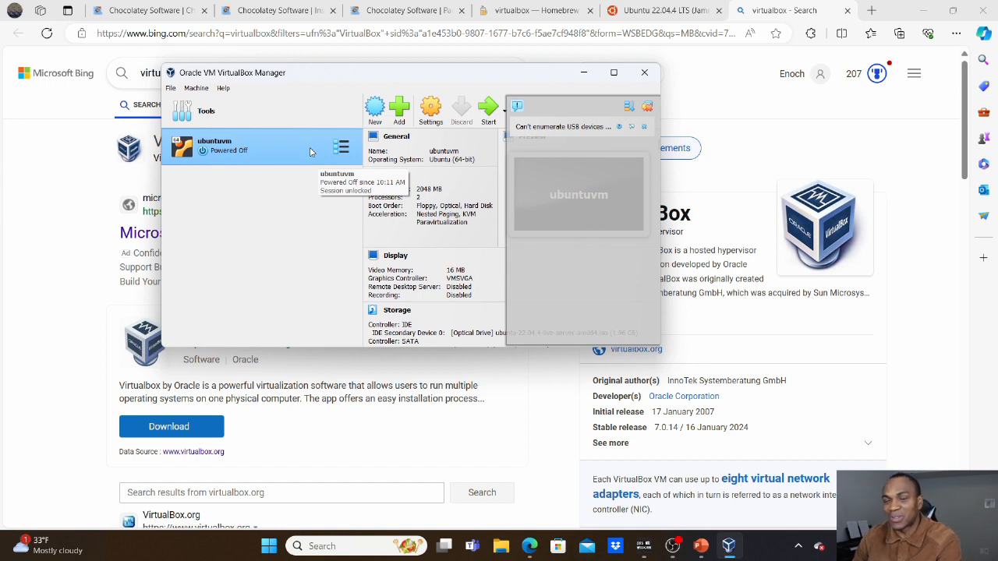
Step: Start ubuntuvm and boot the "Try or Install Ubuntu Server" entry
left_click(488, 111)
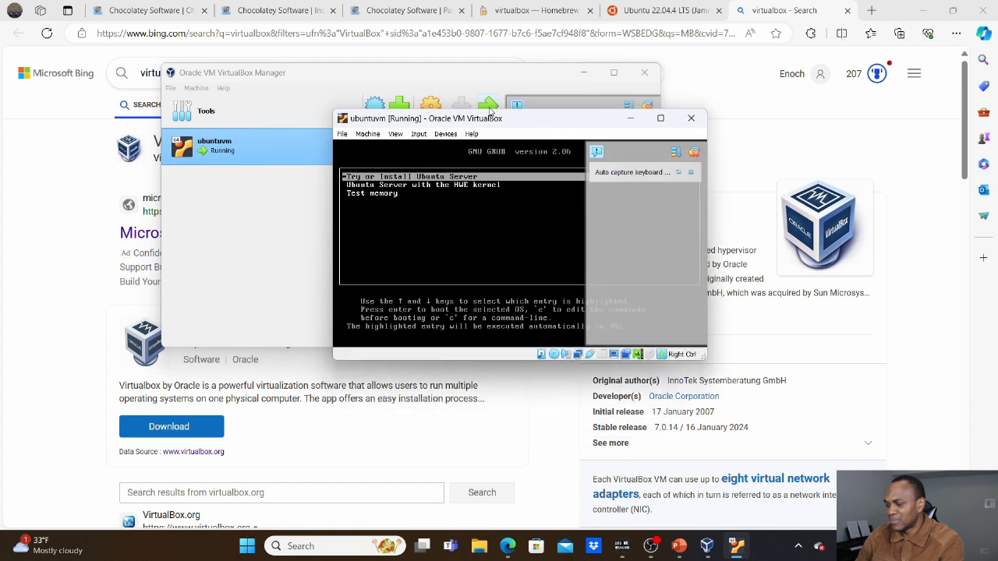
key("Down")
key("Down")
key("Up")
key("Up")
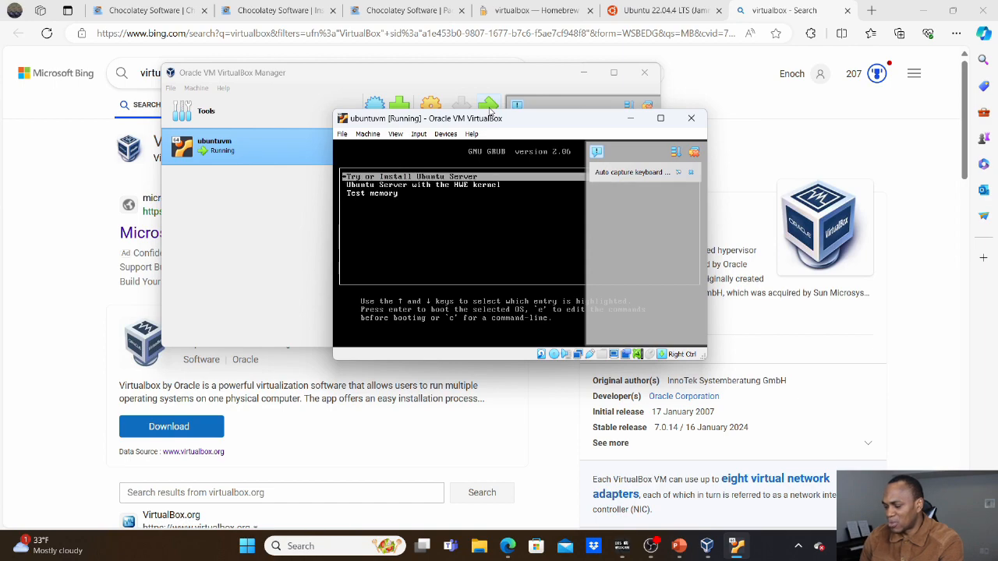
key("Return")
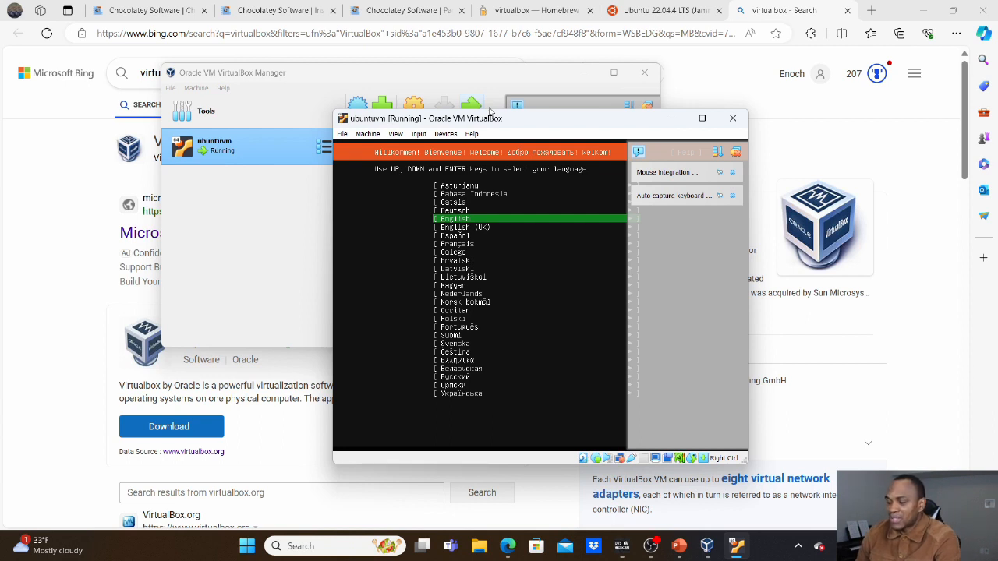
Step: Choose English in the installer and accept the English (US) keyboard, Ubuntu Server base and default network connections
key("Return")
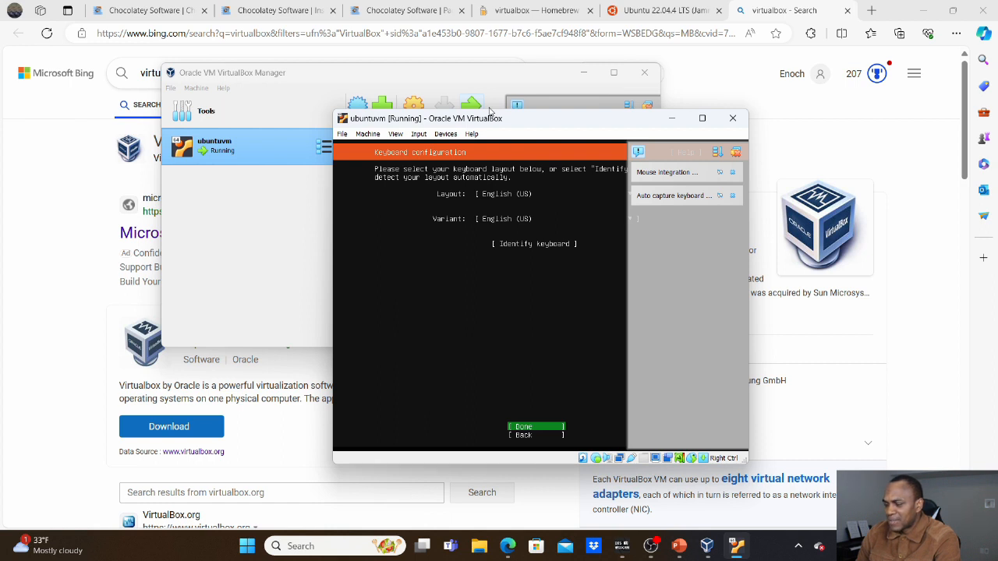
key("Return")
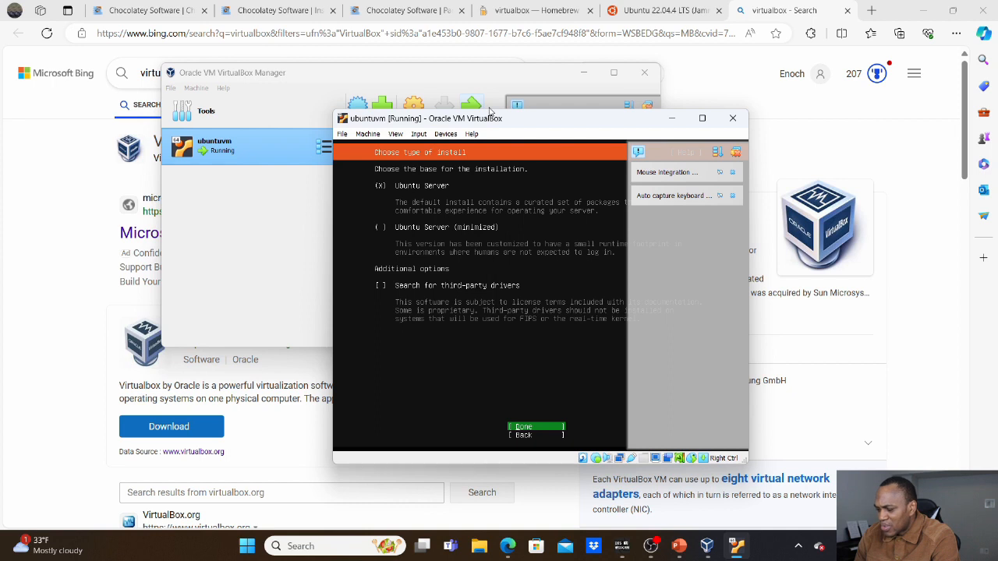
key("Return")
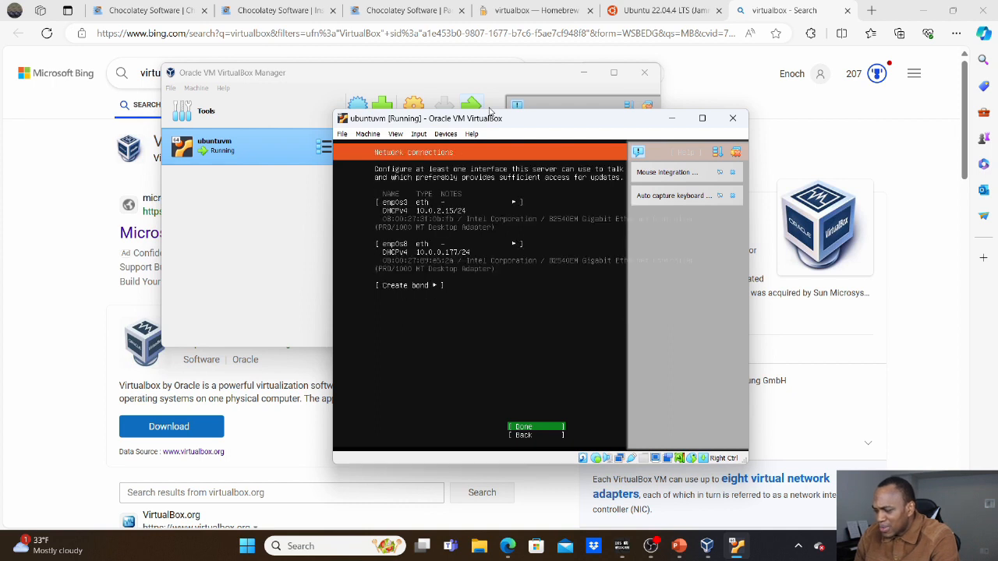
key("Return")
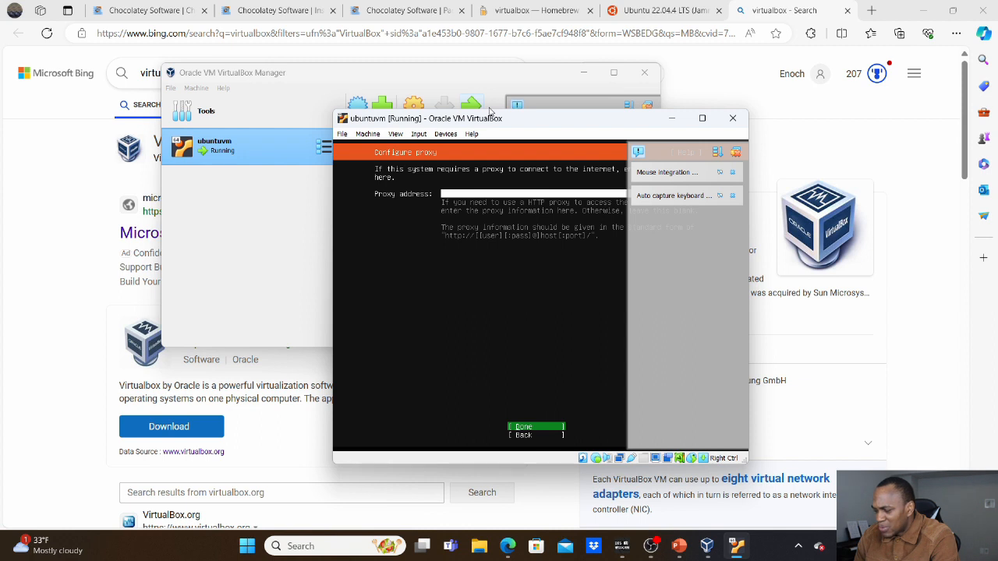
Step: Accept the blank proxy and default archive mirror, and keep the guided storage layout using the entire disk as an LVM group
key("Return")
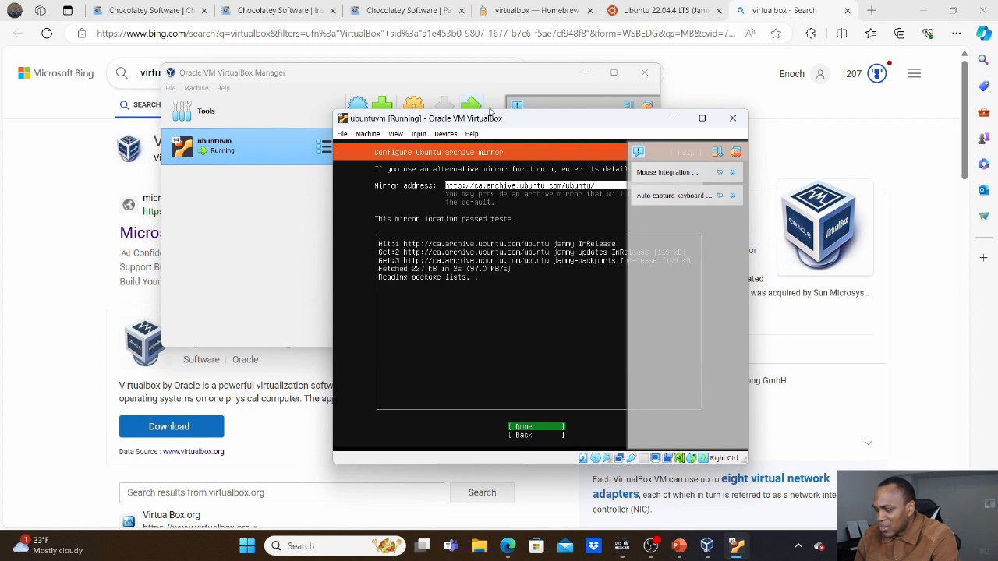
key("Return")
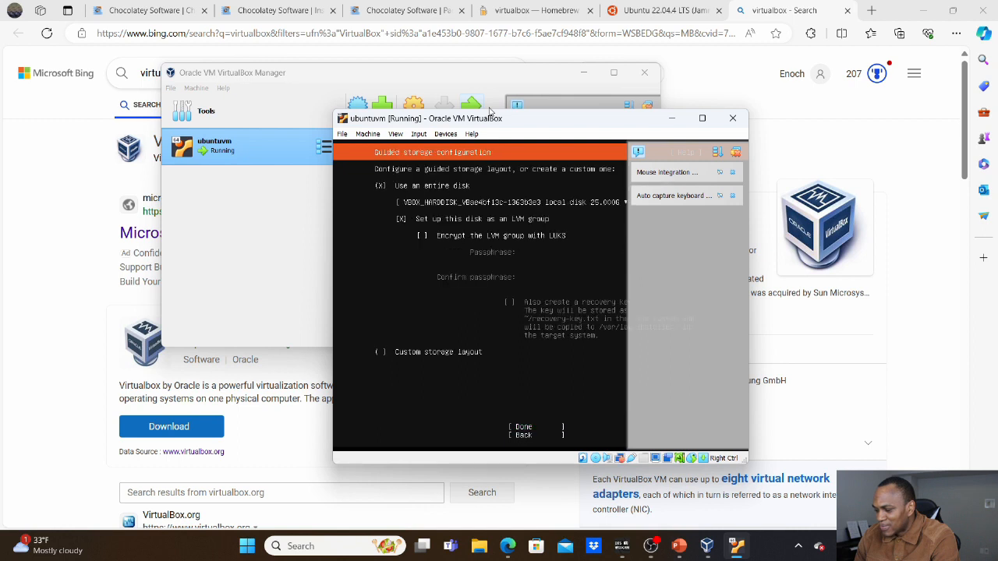
key("Down")
key("Down")
key("Down")
key("Down")
key("Down")
key("Down")
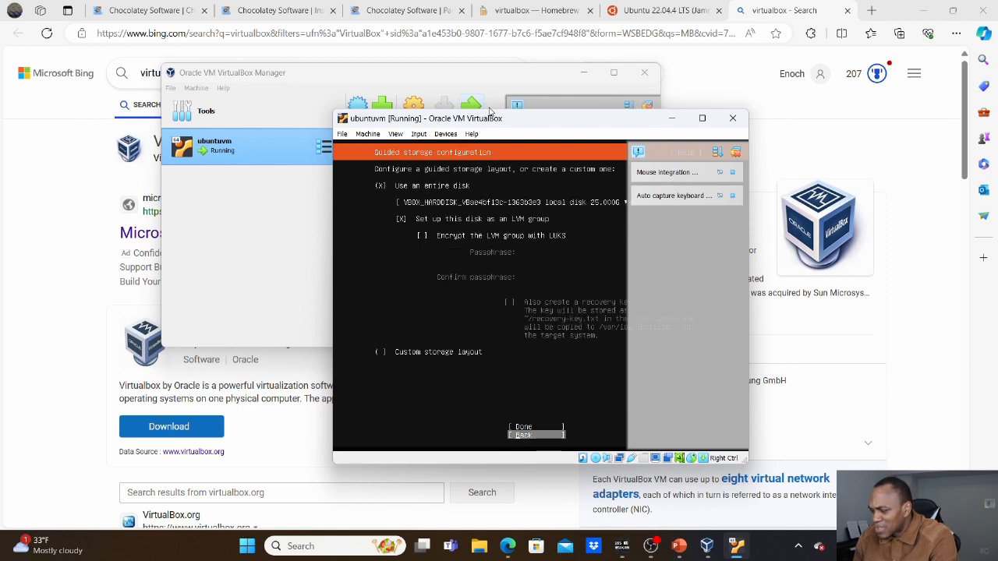
key("Up")
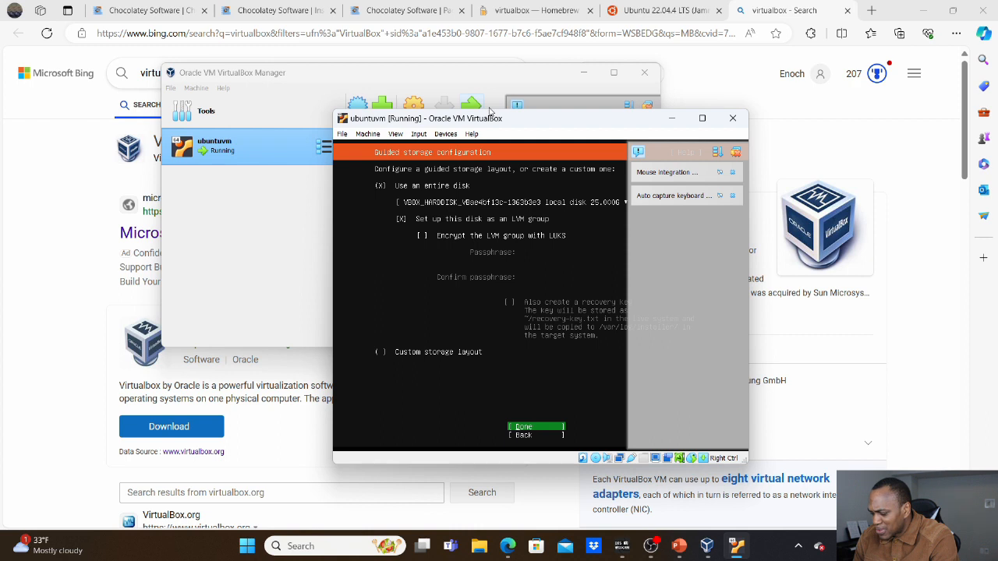
key("Return")
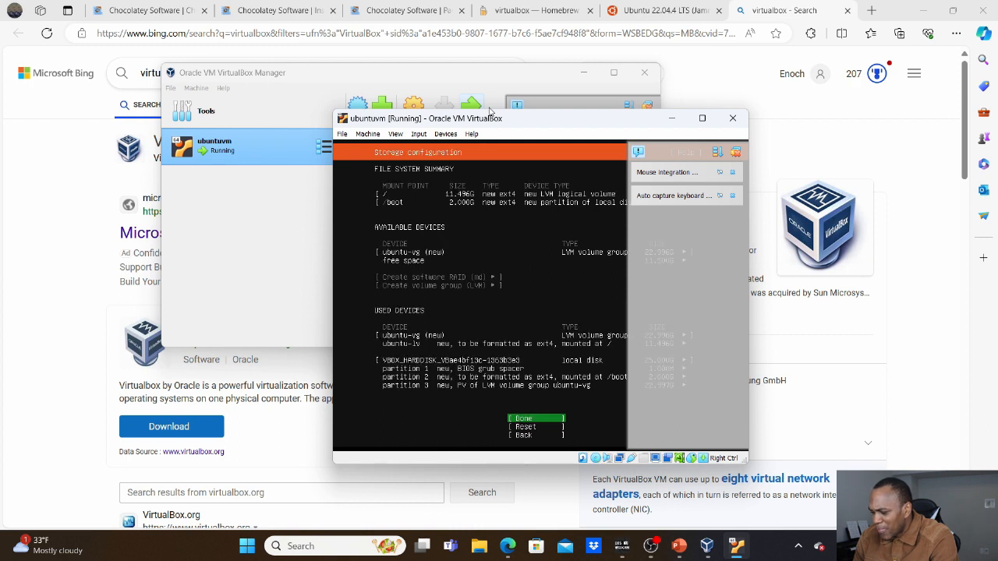
Step: Accept the storage configuration summary and agree to the destructive formatting of the selected disk
key("Return")
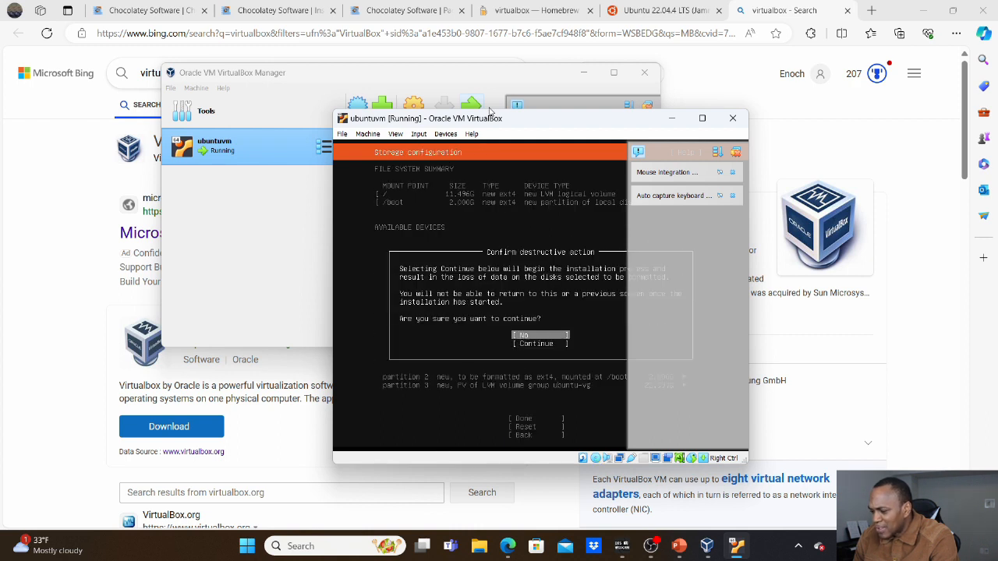
key("Down")
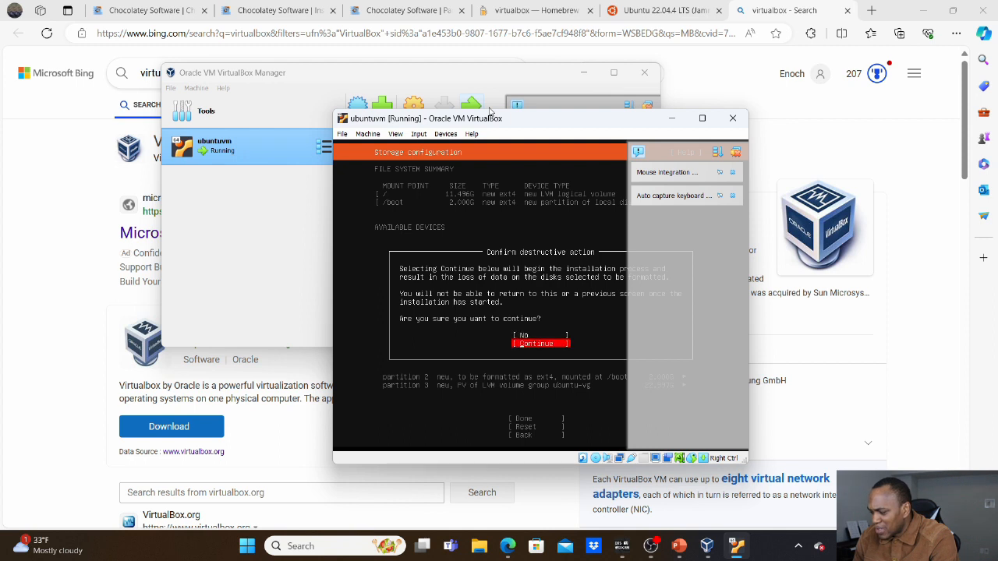
key("Return")
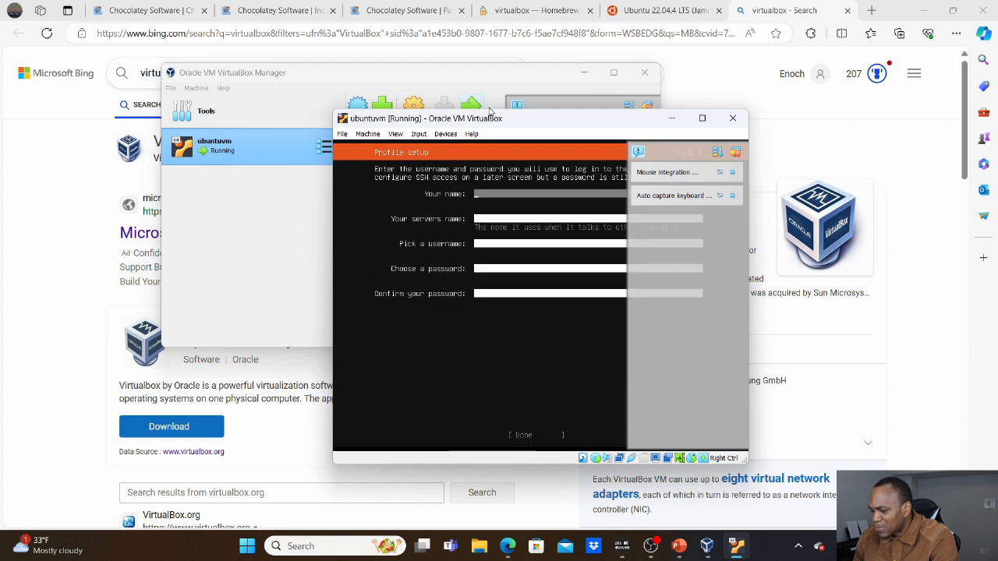
Step: Fill in the profile with the user's name, the server name ubuntuvm and the username devops
type("E")
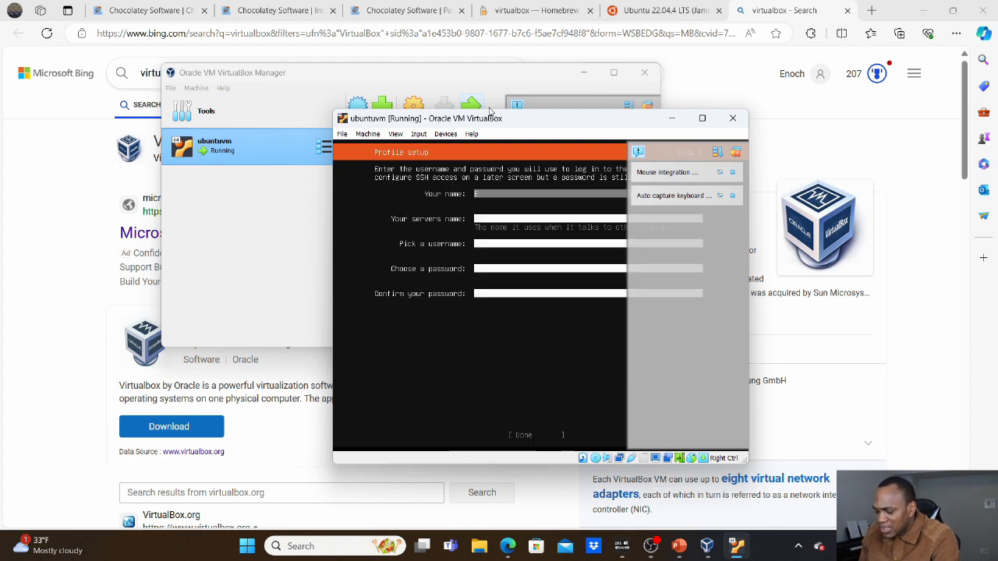
type("noch")
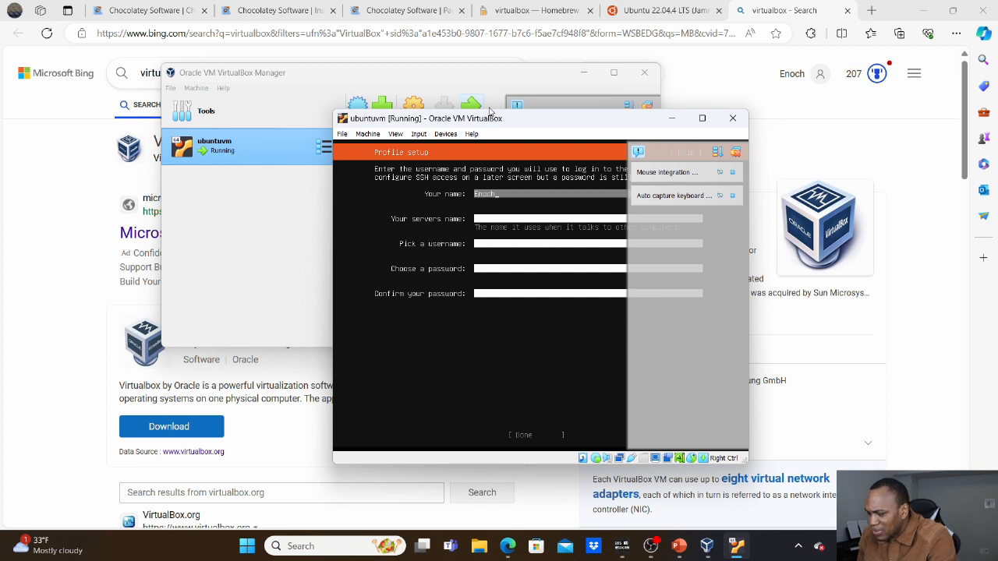
key("Tab")
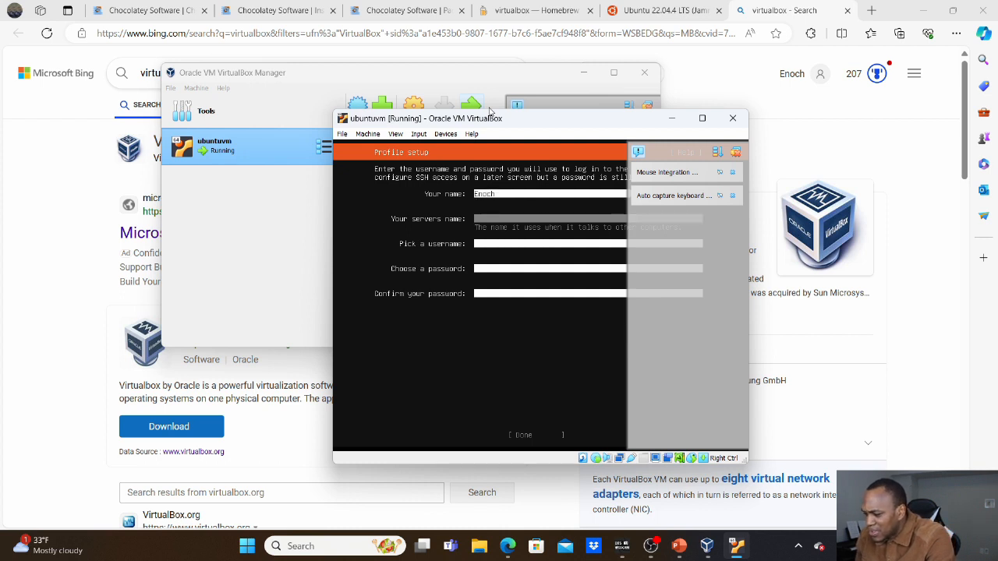
type("ubu")
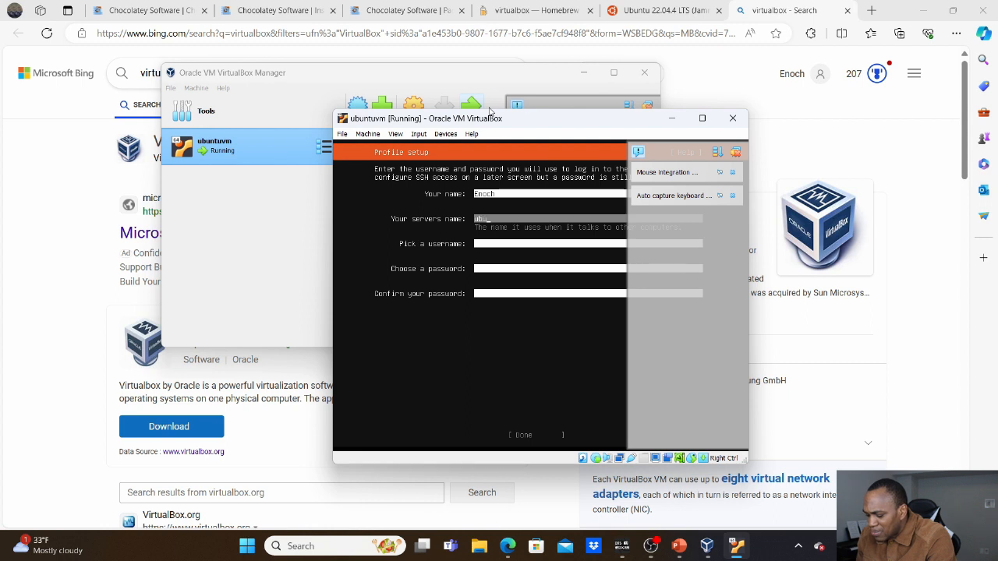
type("ntuvm")
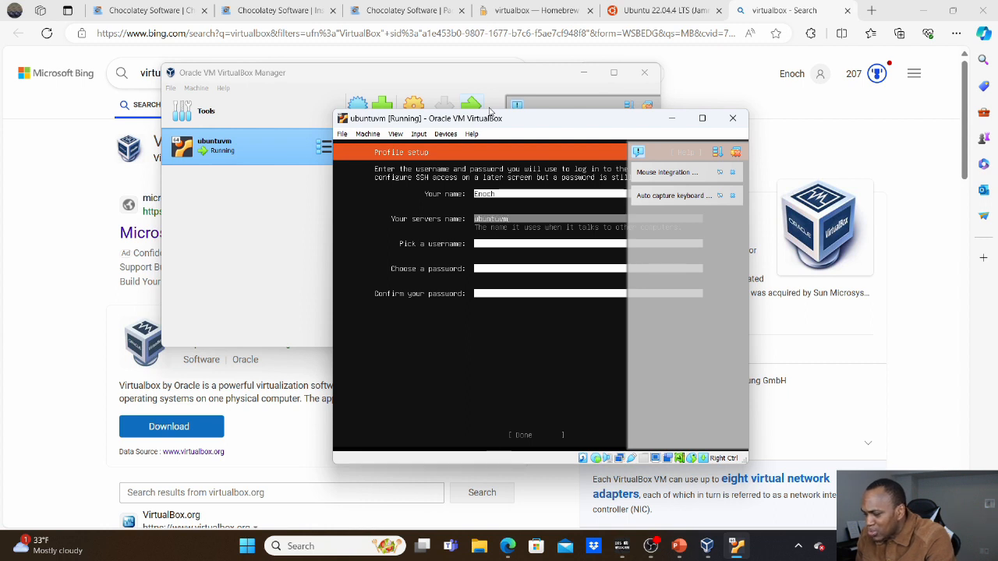
key("Tab")
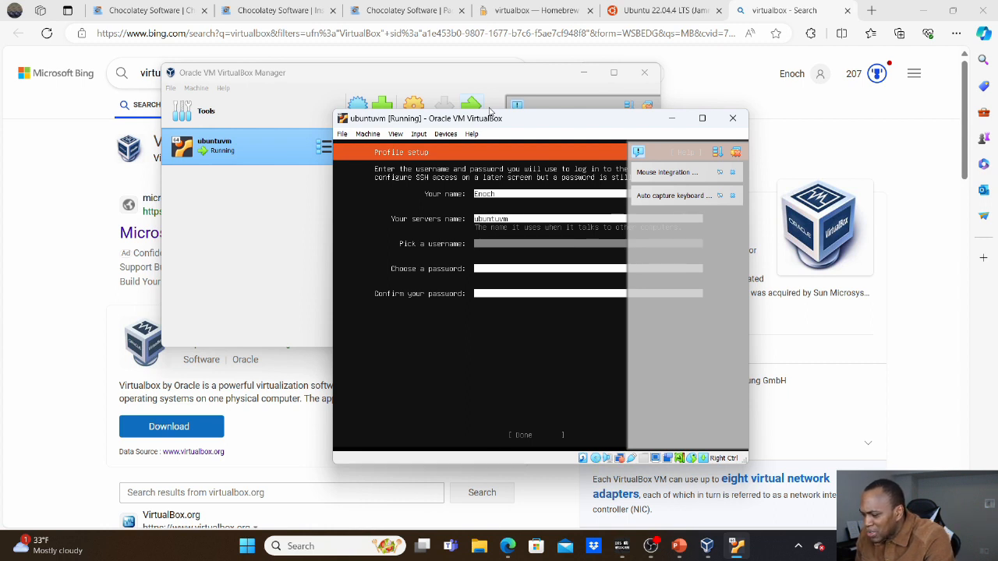
type("devops")
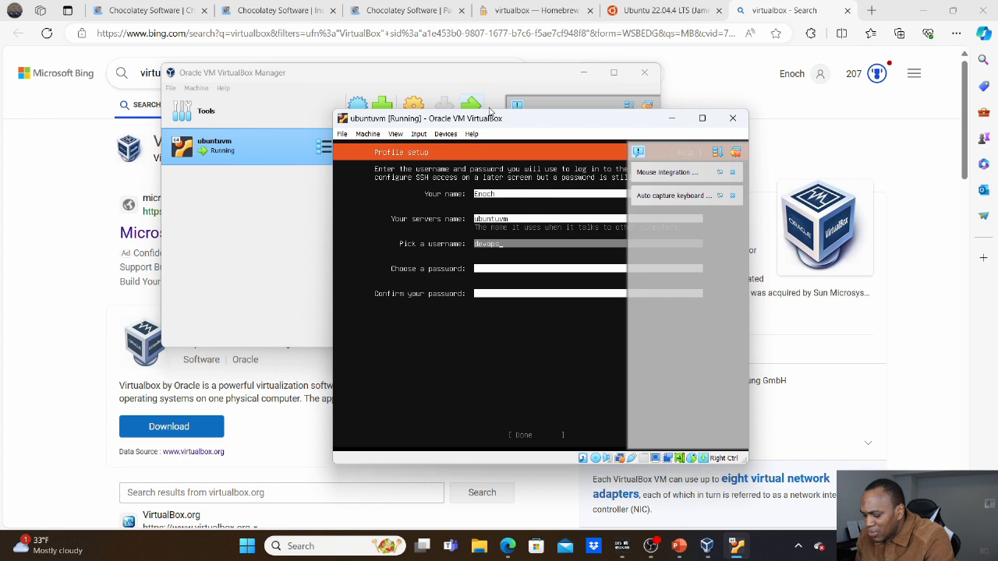
Step: Enter the account password, repeat it in the confirmation field, and submit the profile setup
key("Tab")
type("*")
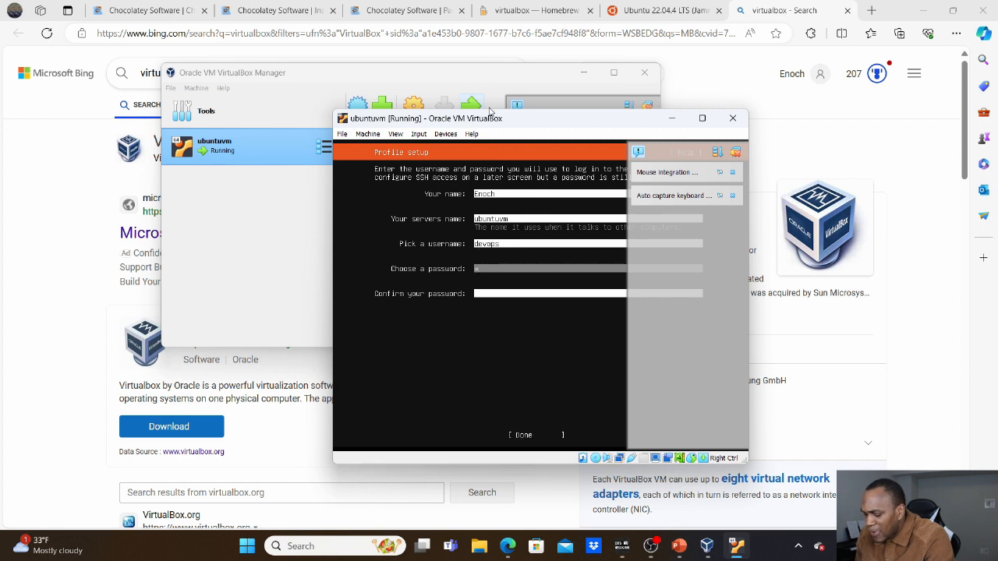
type("*")
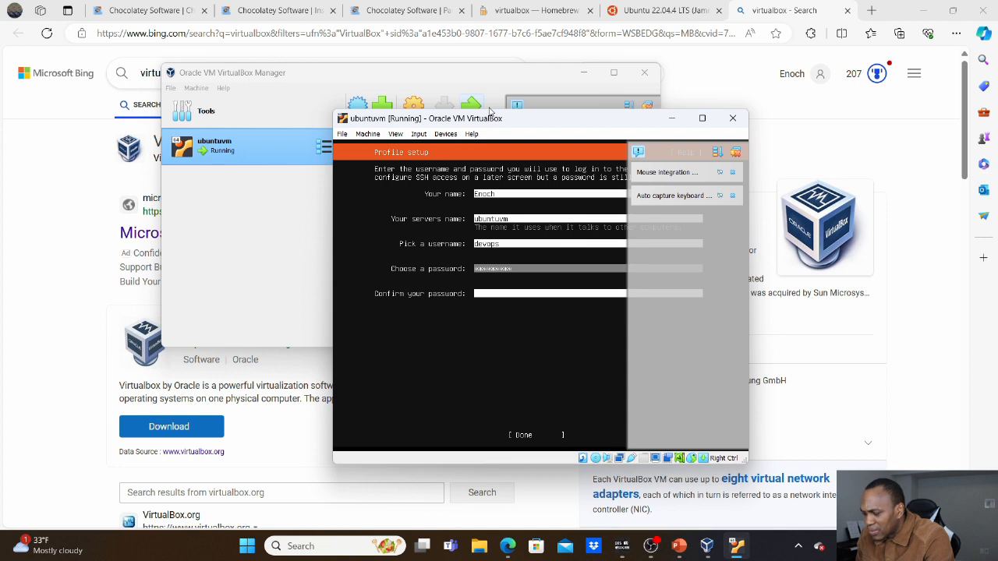
key("Tab")
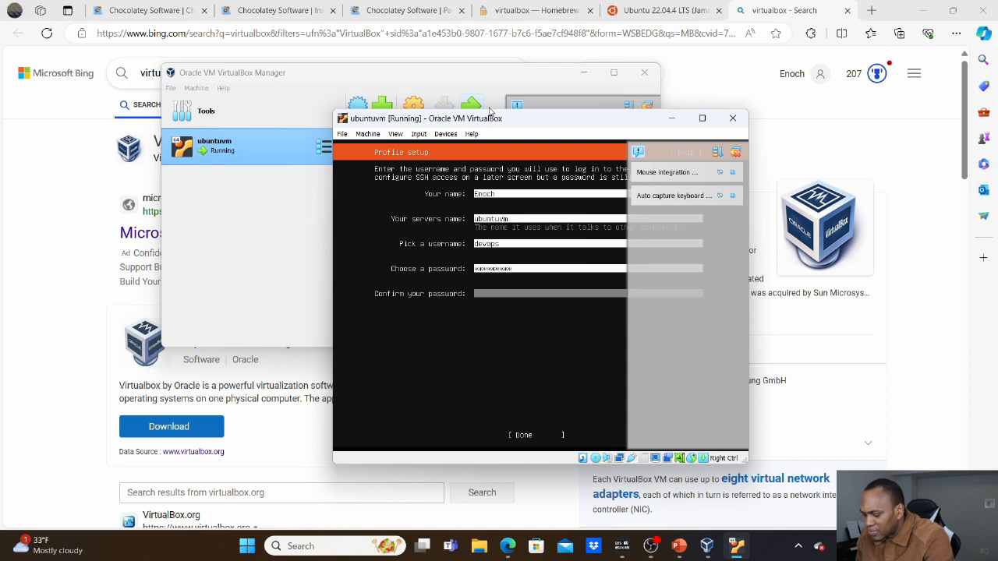
type("***")
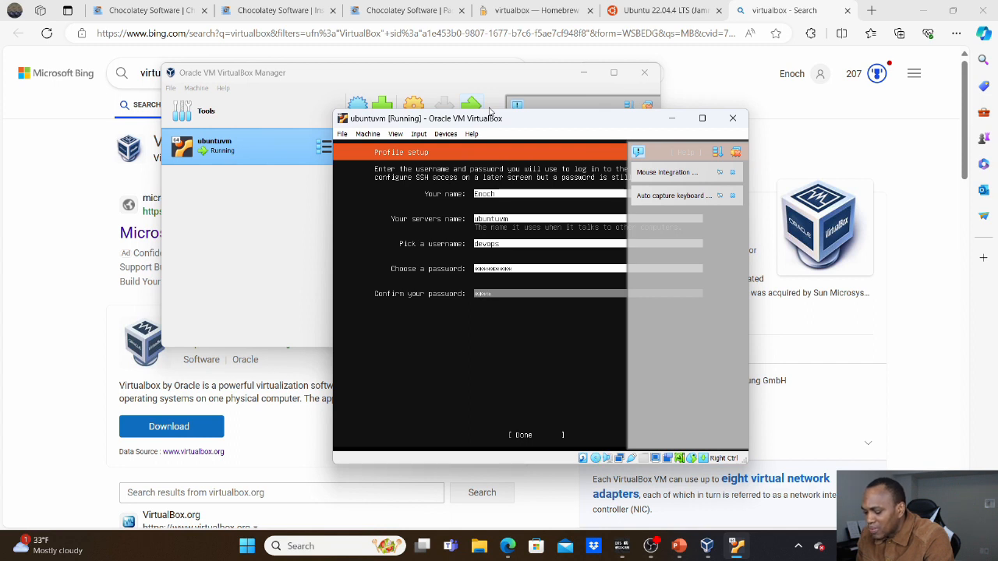
type("******")
key("Tab")
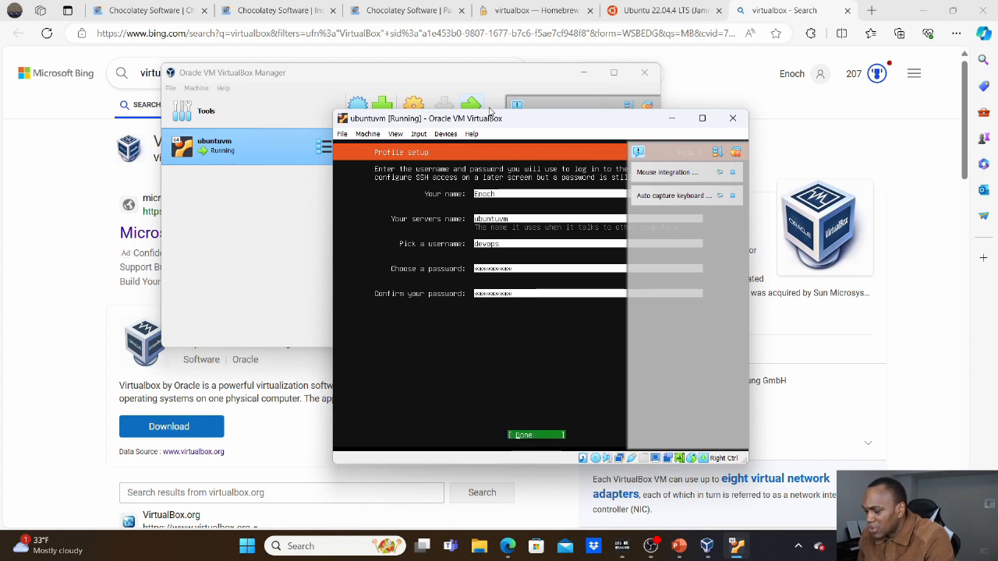
key("Return")
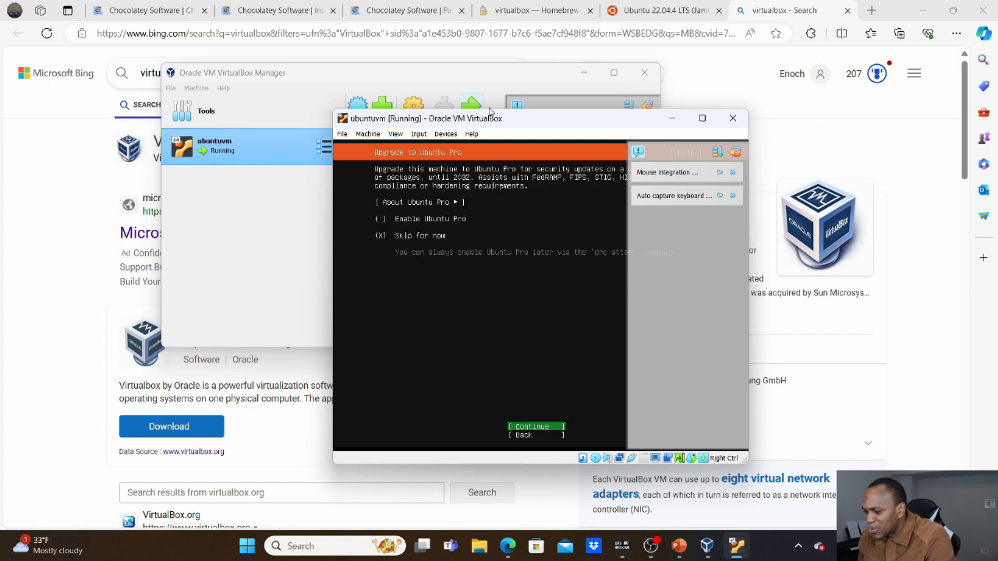
Step: Skip Ubuntu Pro for now and enable Install OpenSSH server without importing an SSH identity
key("Return")
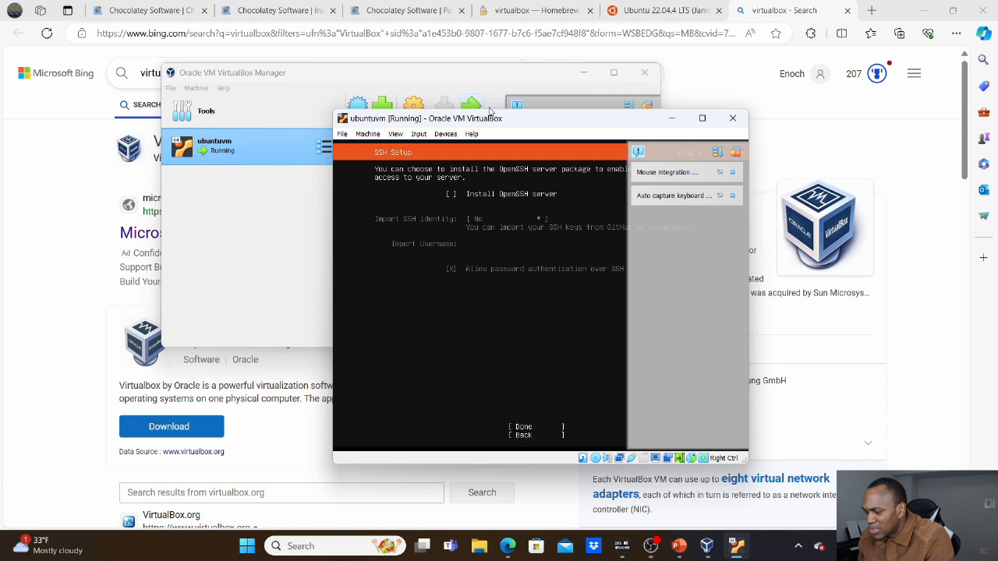
key("space")
key("Tab")
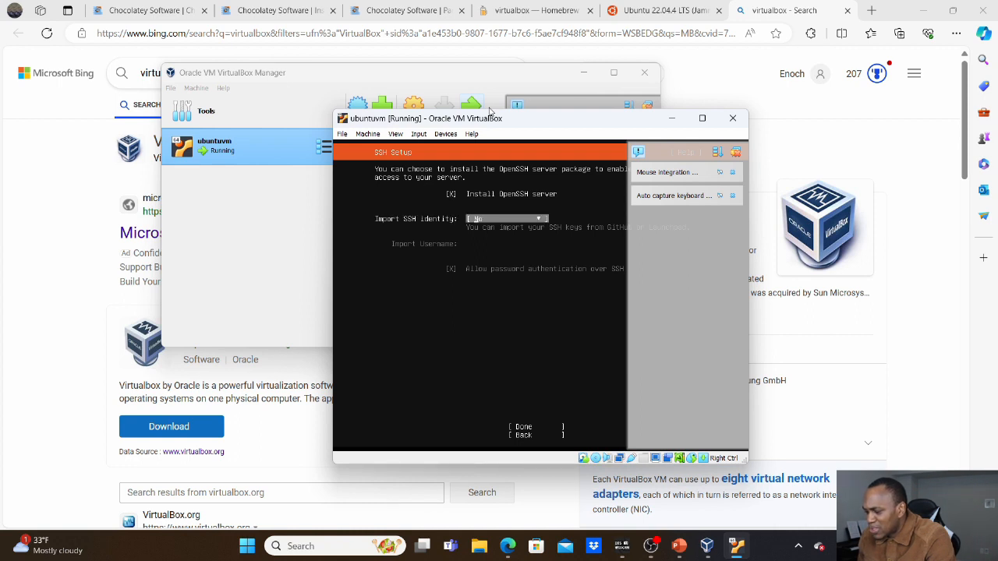
key("Tab")
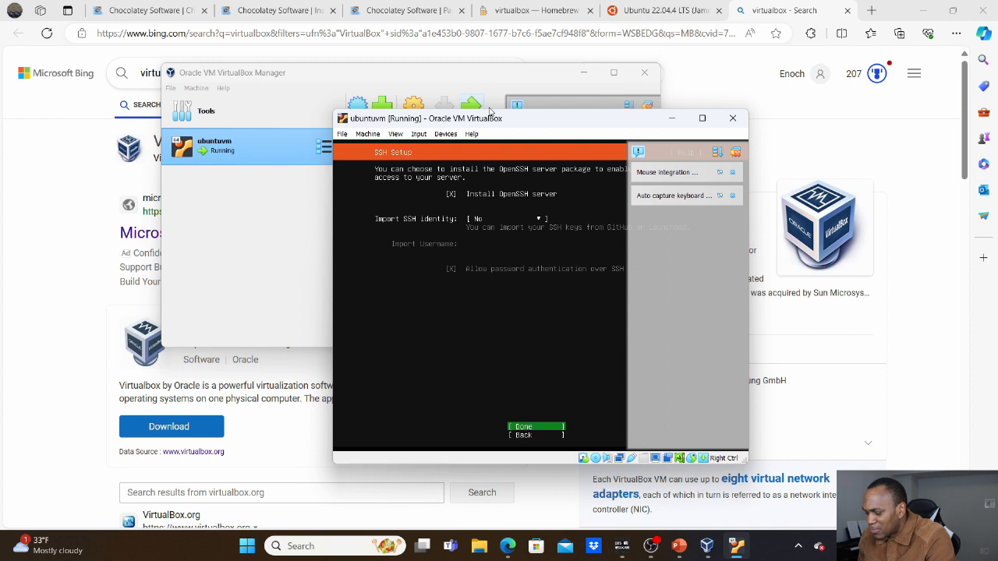
key("Return")
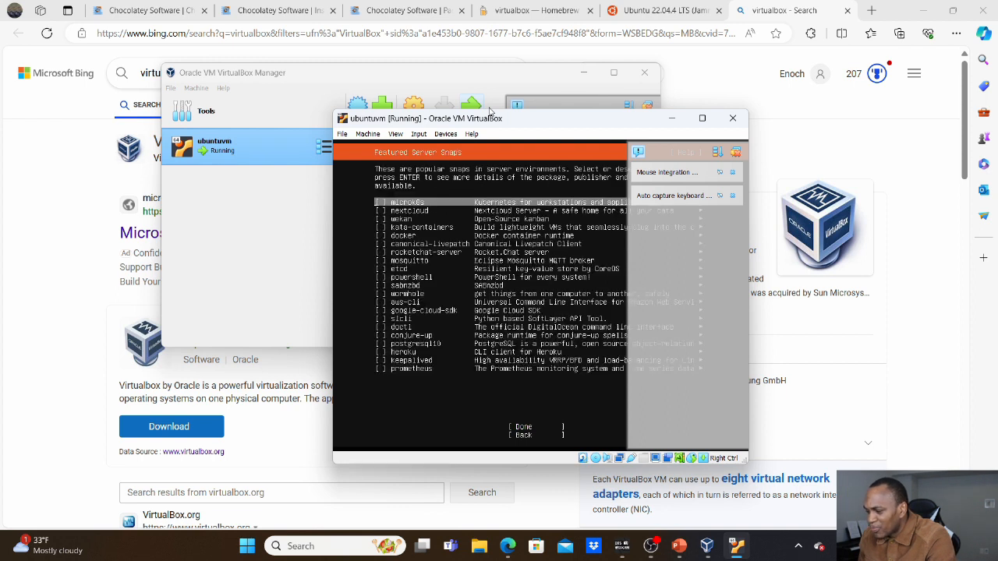
Step: Leave all featured server snaps unselected and proceed with the installation
key("Down")
key("Down")
key("Down")
key("Down")
key("Down")
key("Down")
key("Down")
key("Down")
key("Down")
key("Down")
key("Down")
key("Down")
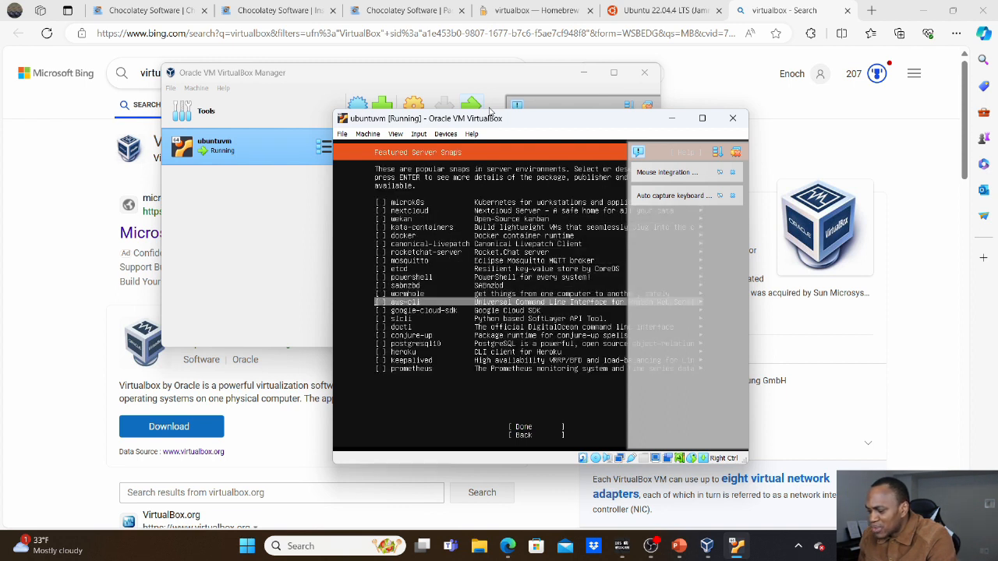
key("Down")
key("Down")
key("Down")
key("Down")
key("Down")
key("Down")
key("Down")
key("Down")
key("Down")
key("Down")
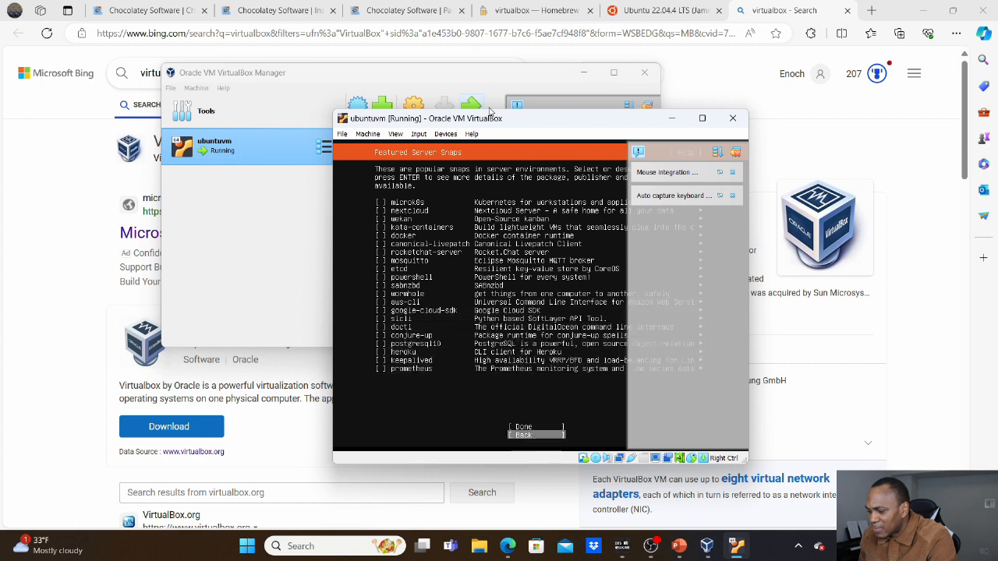
key("Up")
key("Return")
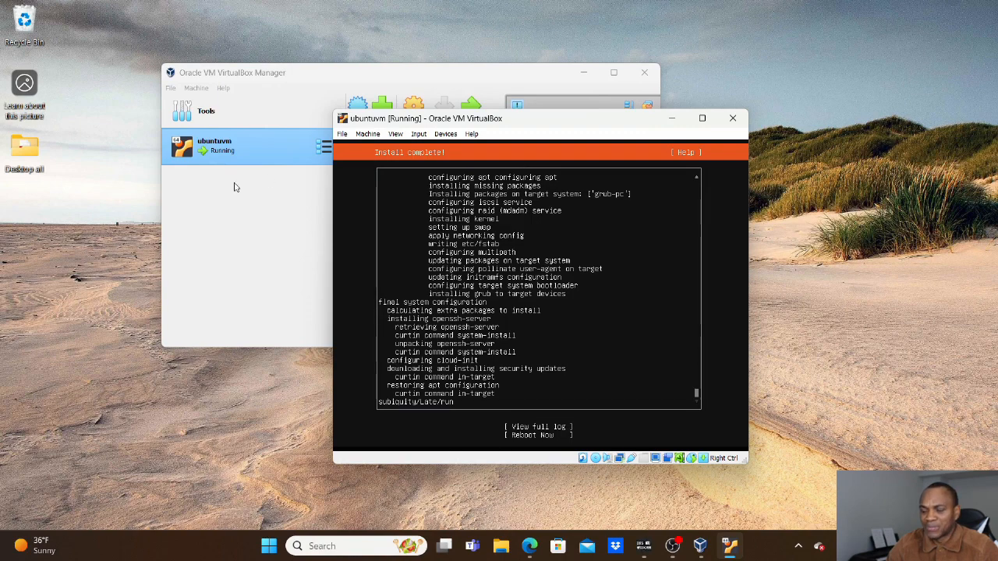
Step: Power off the ubuntuvm virtual machine from VirtualBox Manager once the installation is complete
left_click(236, 210)
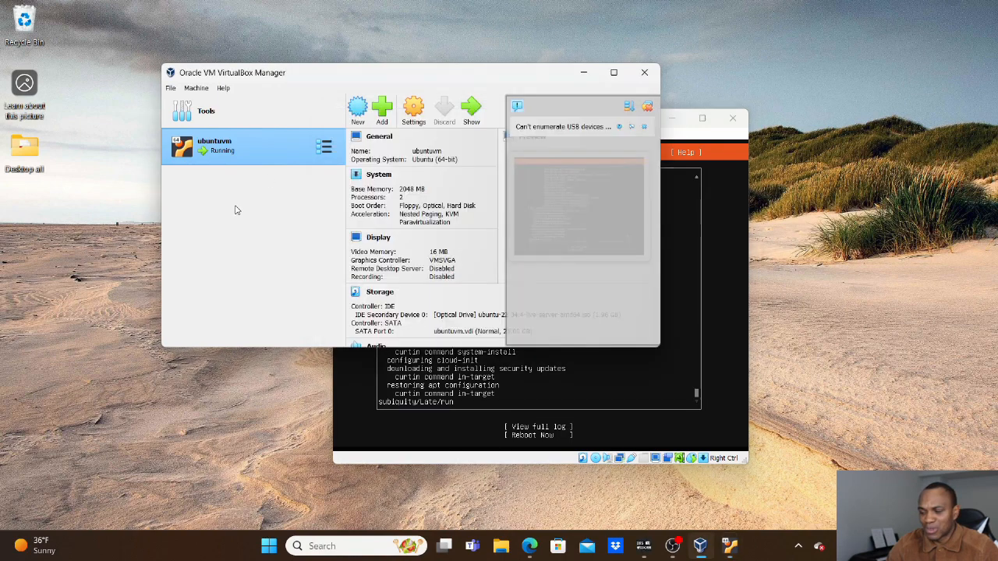
right_click(240, 148)
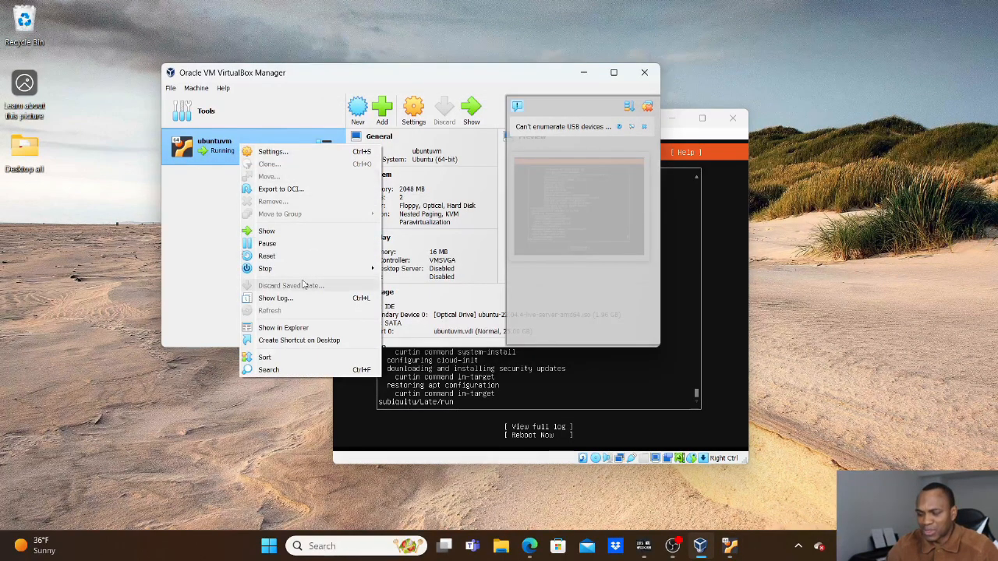
mouse_move(290, 273)
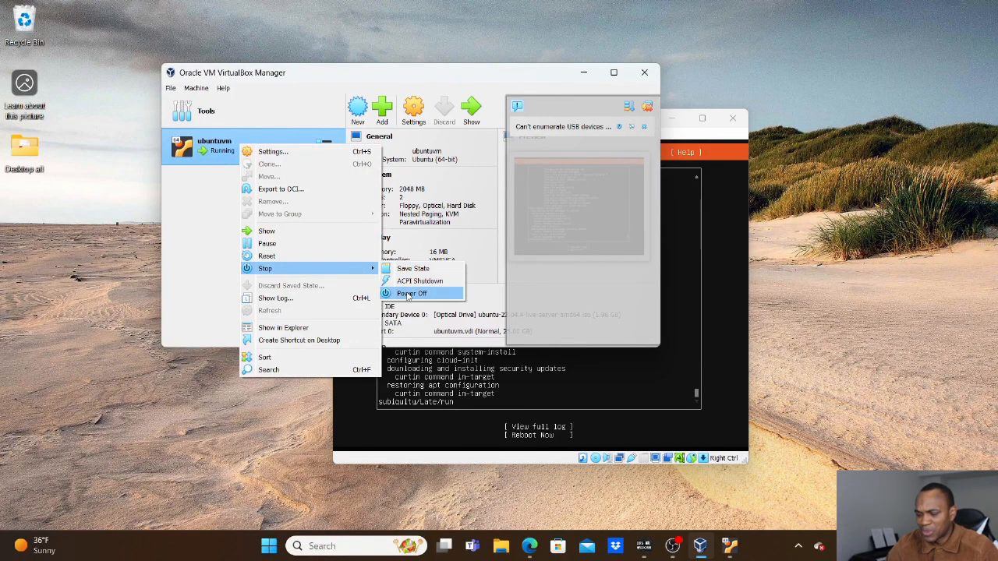
left_click(407, 294)
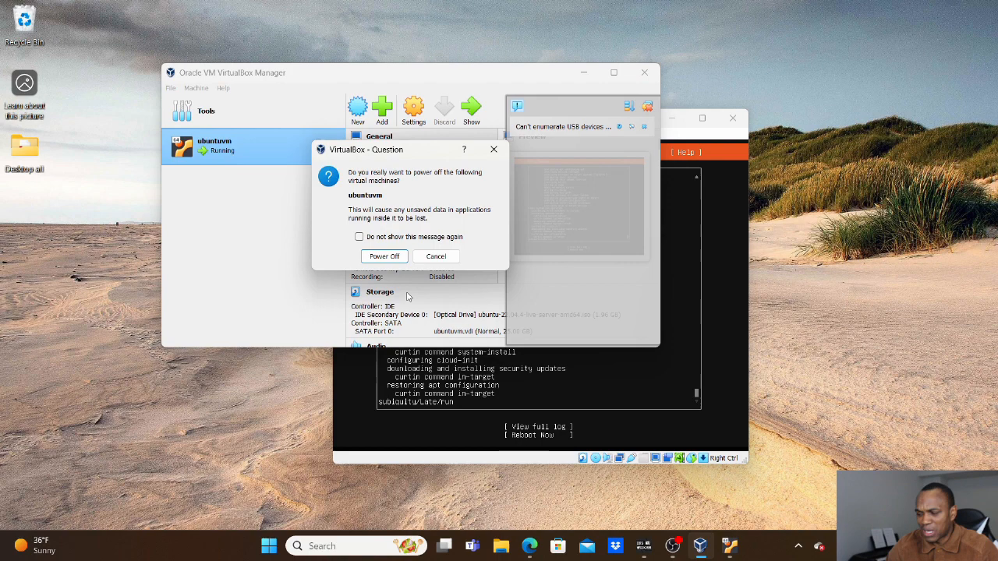
left_click(387, 255)
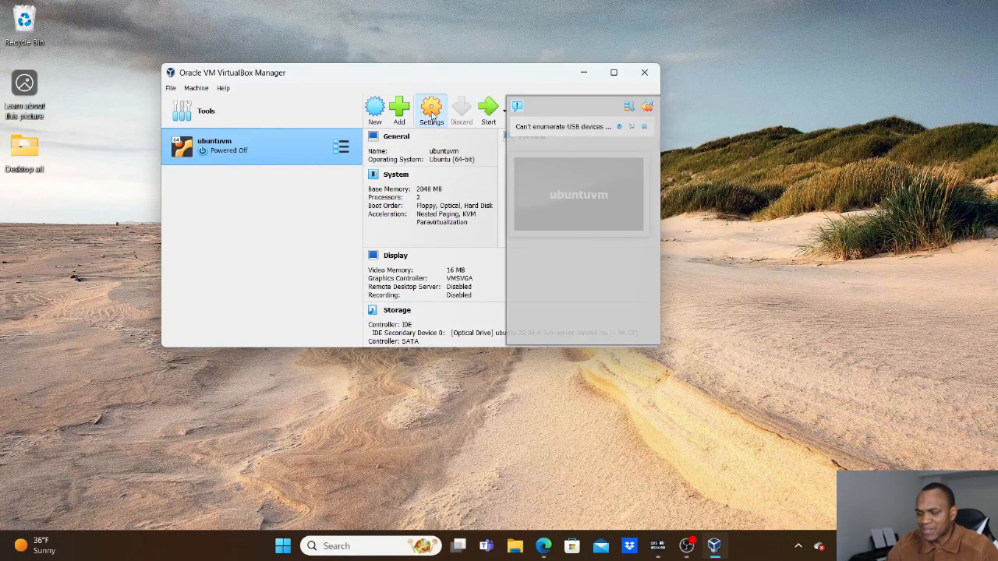
Step: Remove the Ubuntu 22.04.4 server ISO from ubuntuvm's IDE optical drive and save the storage settings
left_click(432, 111)
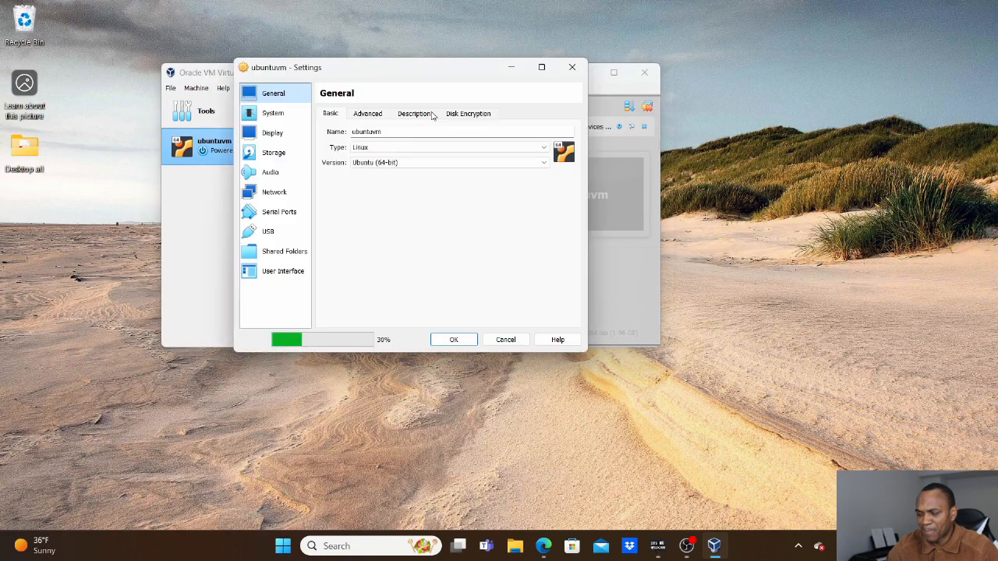
left_click(273, 154)
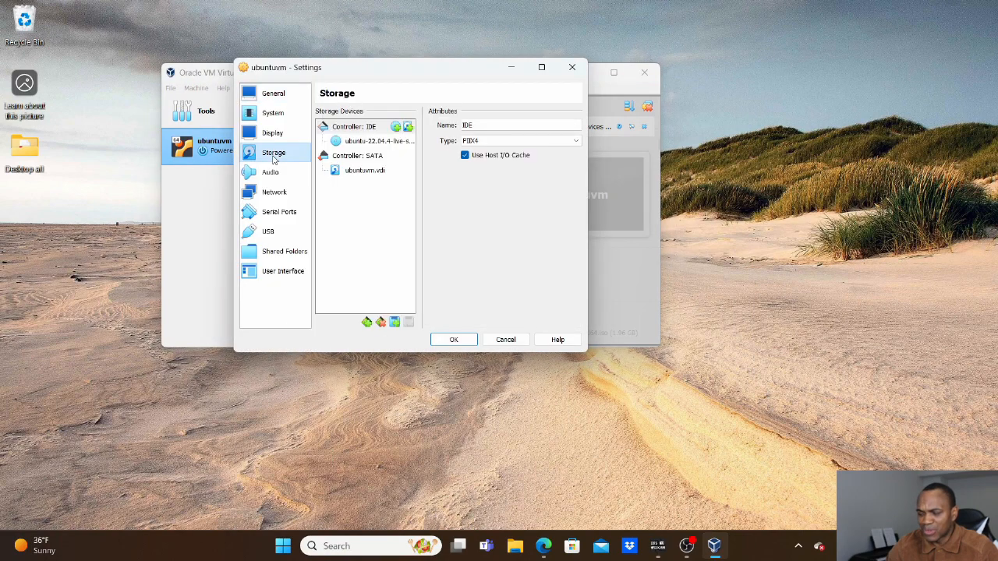
left_click(365, 141)
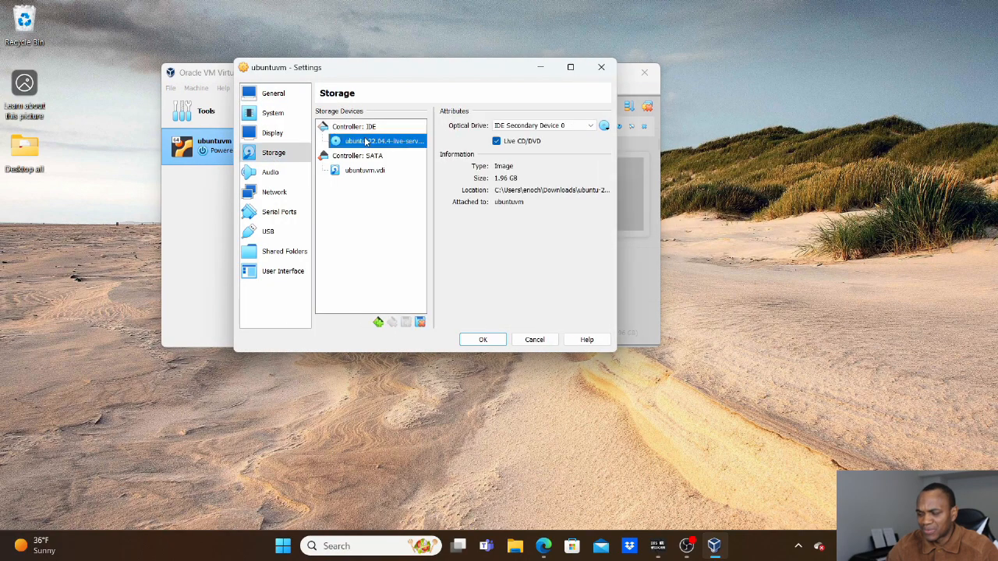
left_click(604, 126)
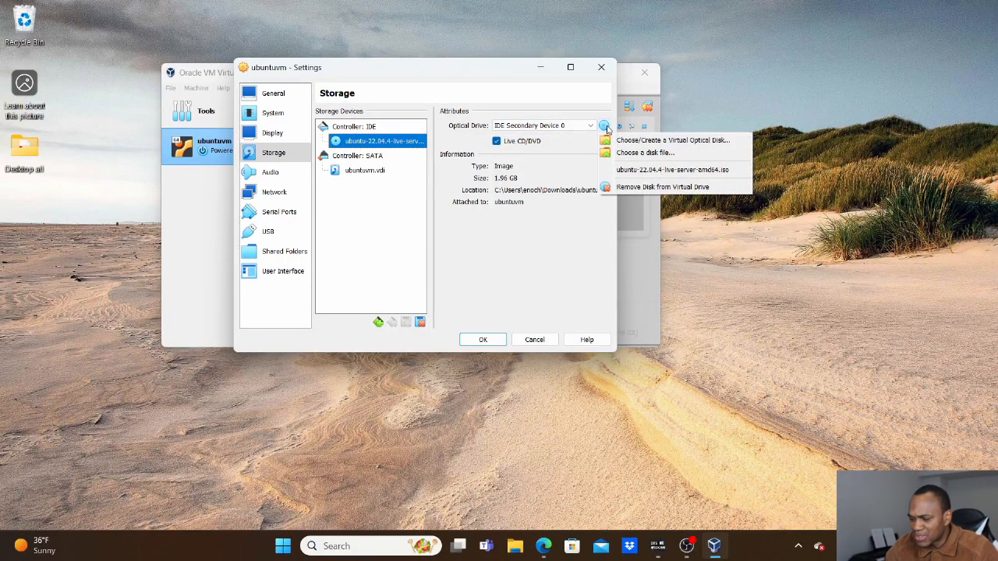
left_click(653, 187)
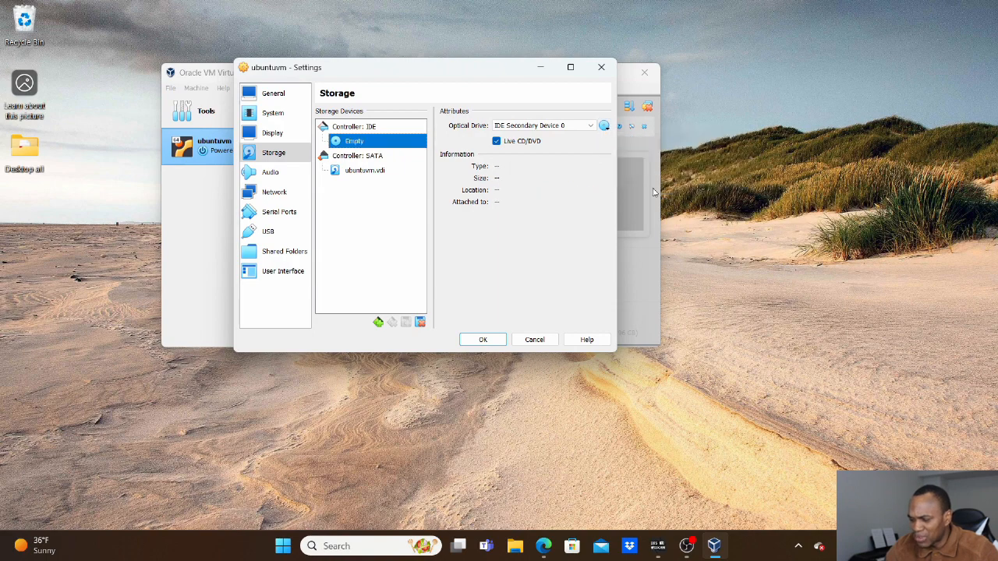
left_click(483, 341)
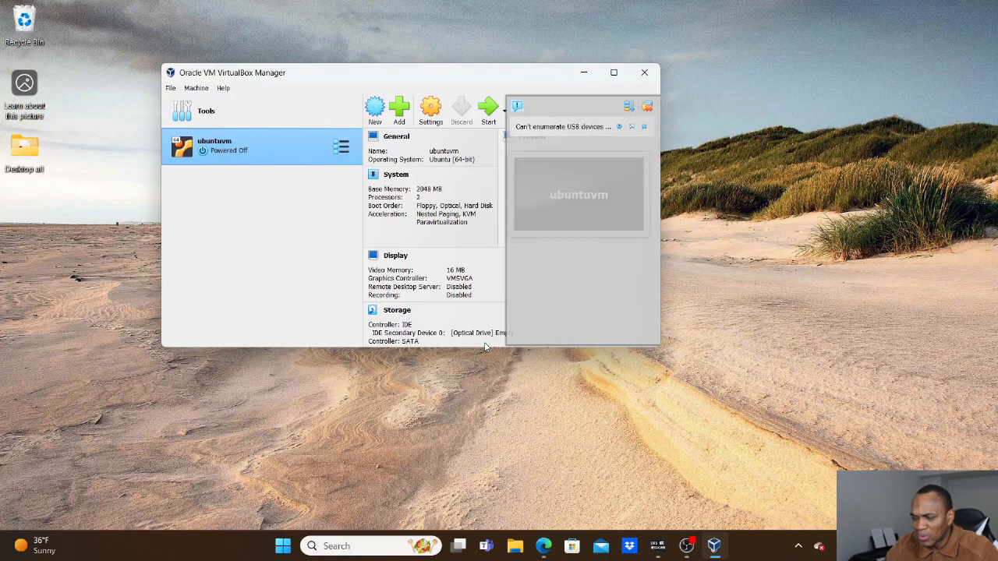
Step: Start the ubuntuvm virtual machine and log in to its console as devops with the account password
left_click(490, 113)
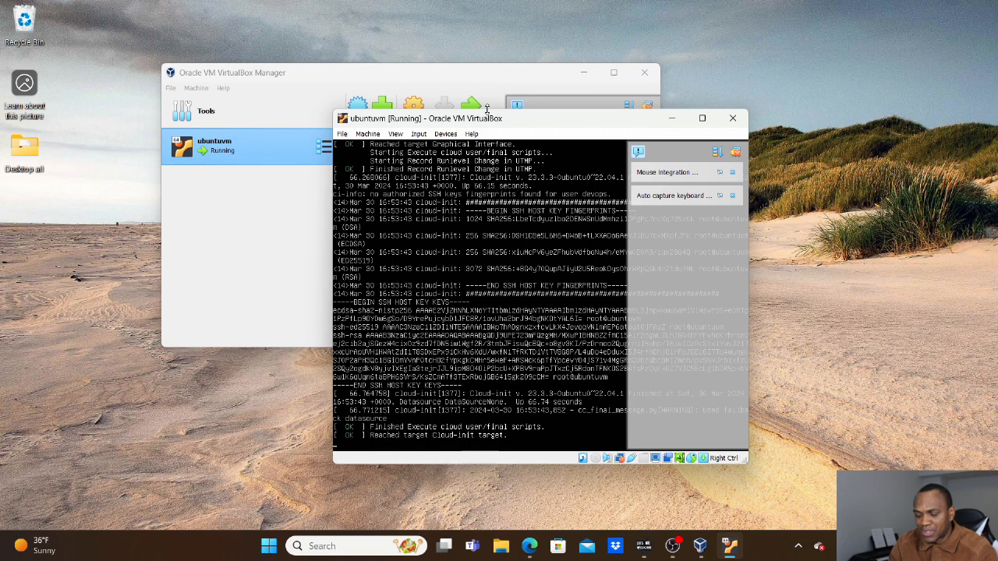
type("devops")
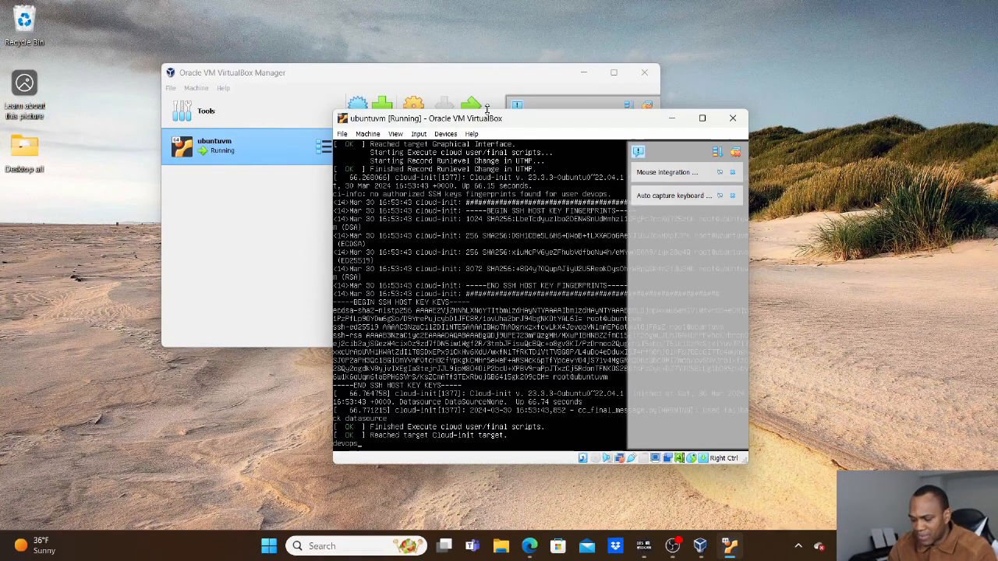
key("Return")
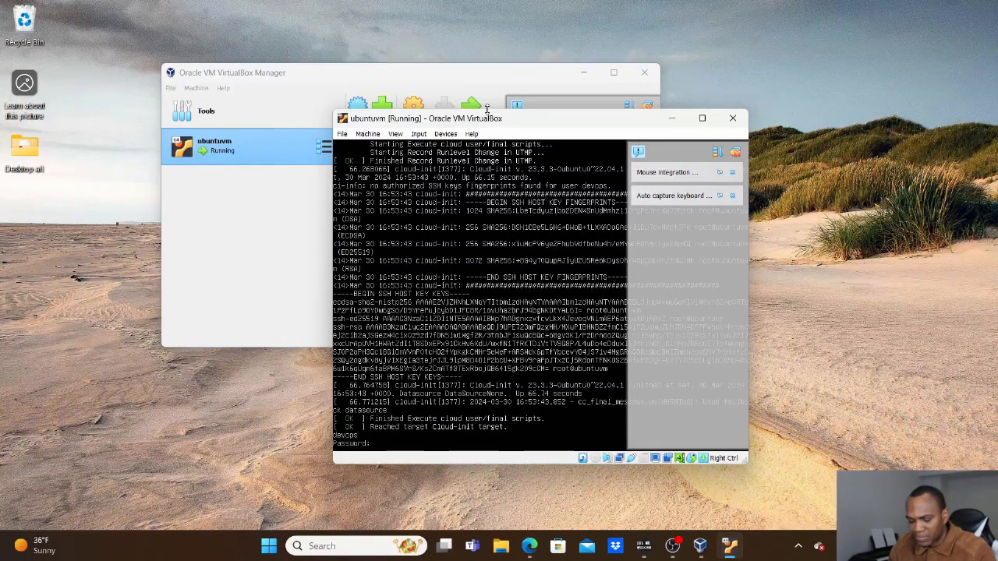
key("Return")
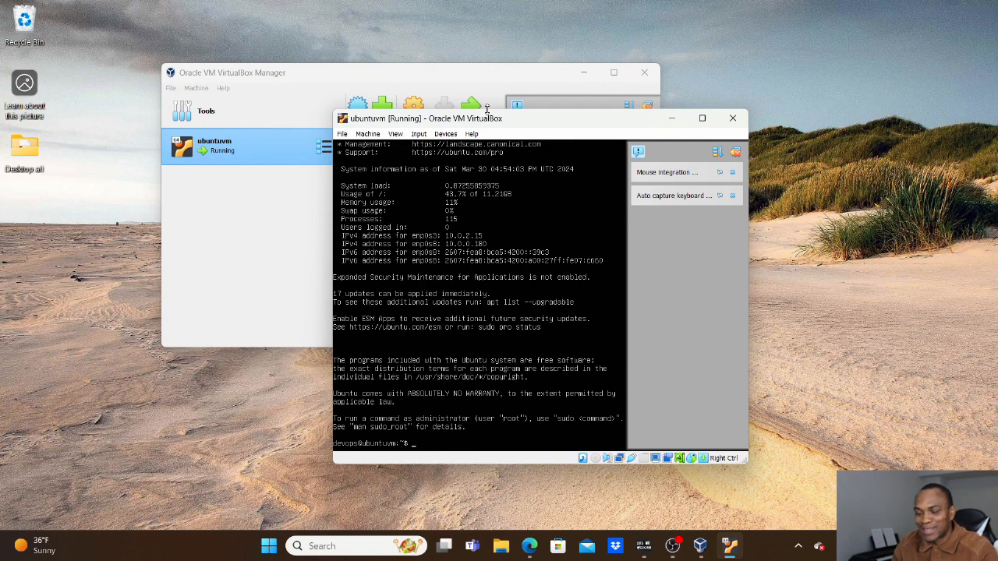
Step: Run ip addr show in the virtual machine's console to look up its network addresses
type("p a")
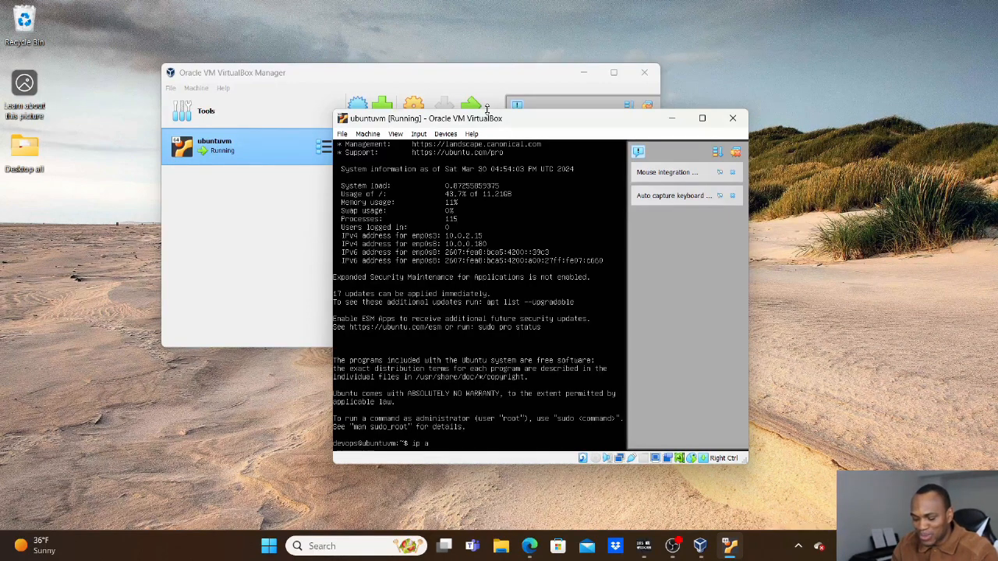
type("ddr show")
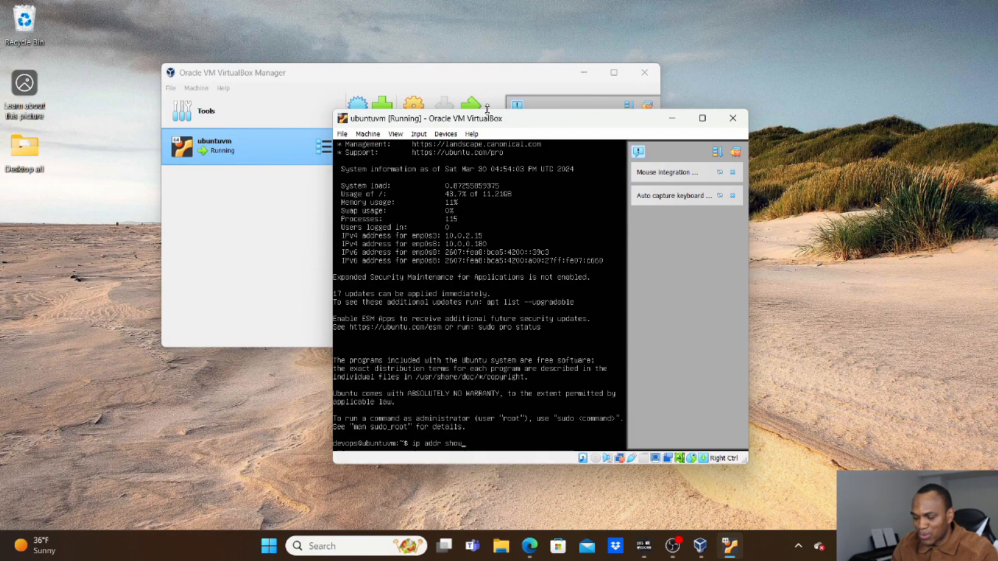
key("Return")
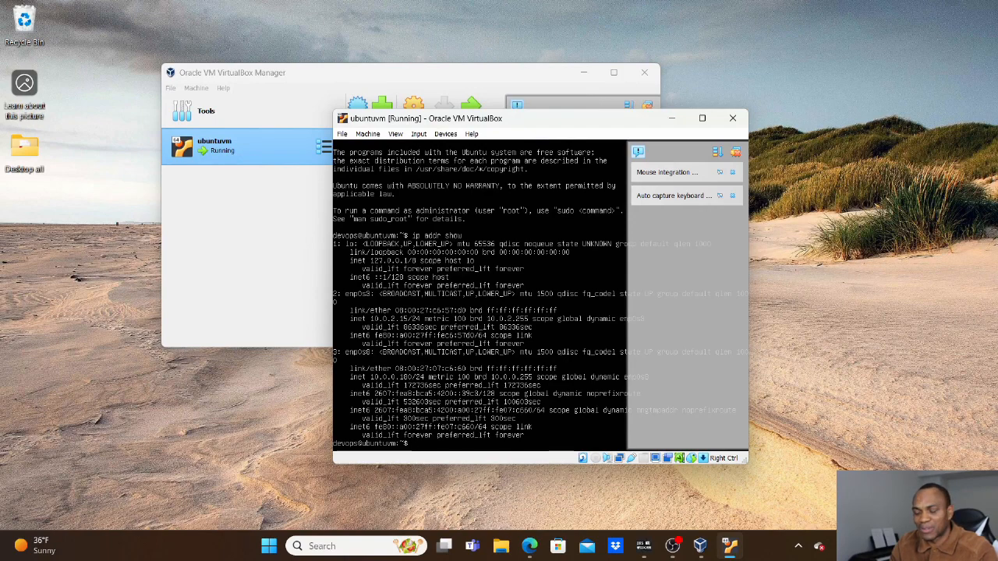
Step: Search Windows for git and open Git Bash
key("super")
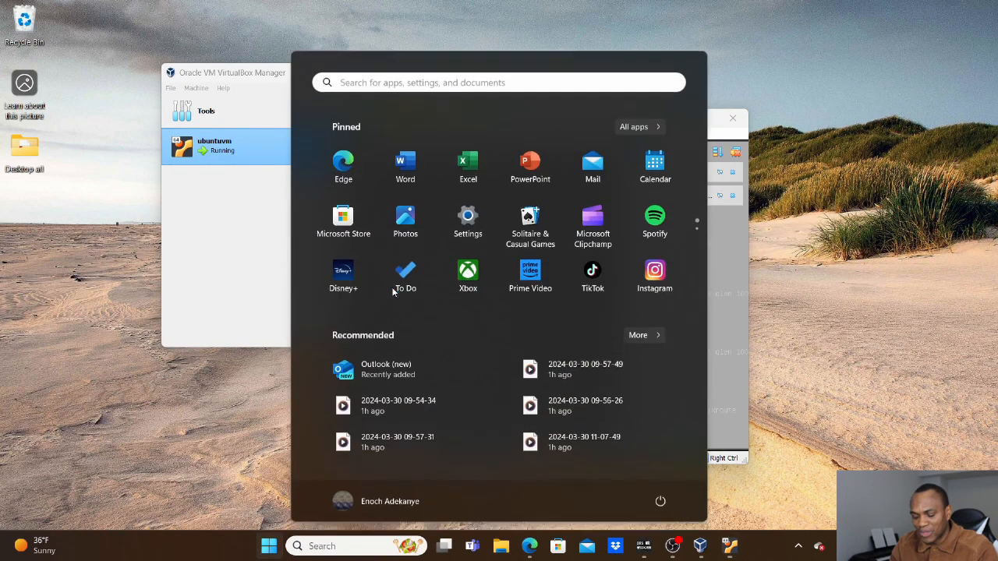
type("git")
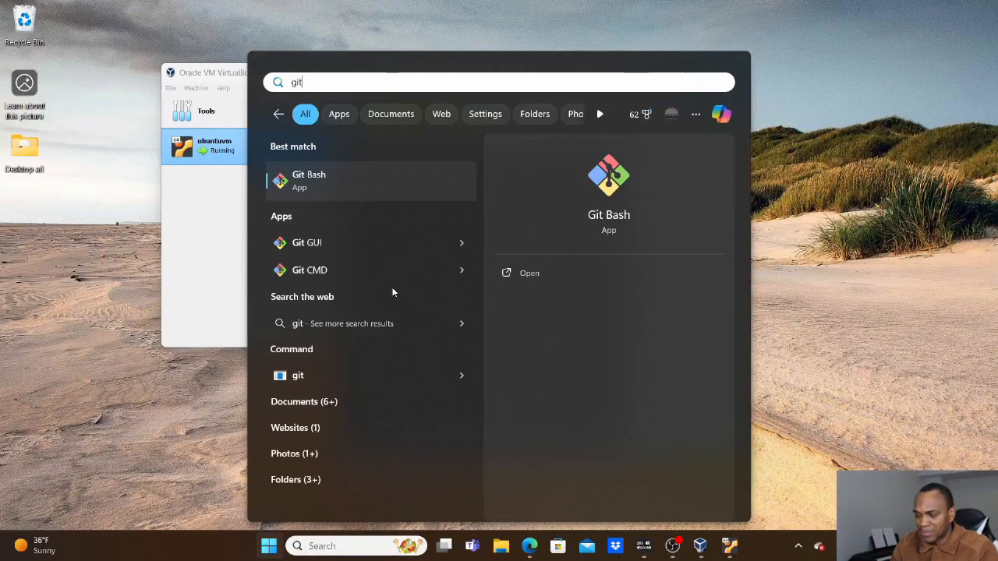
key("Return")
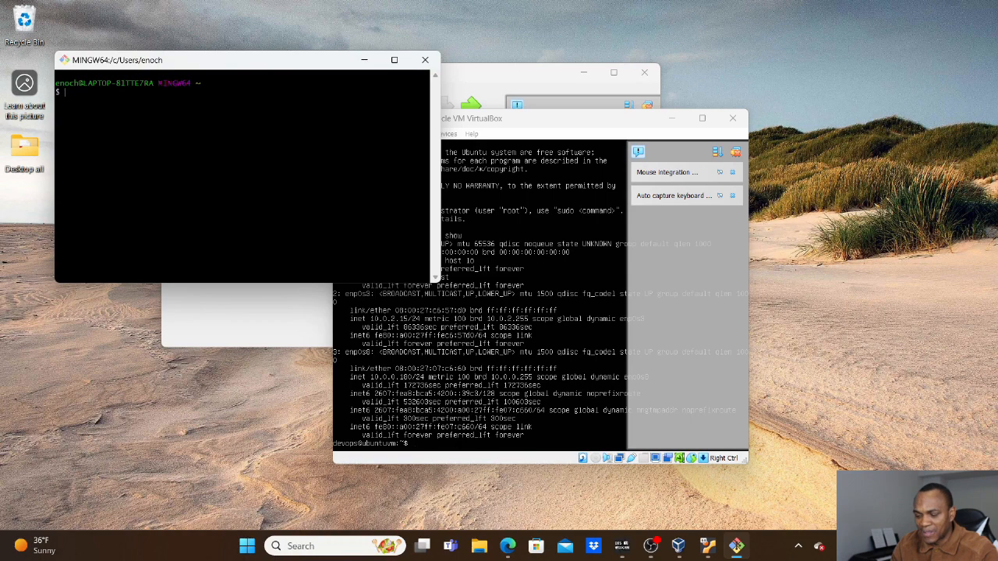
type("ss")
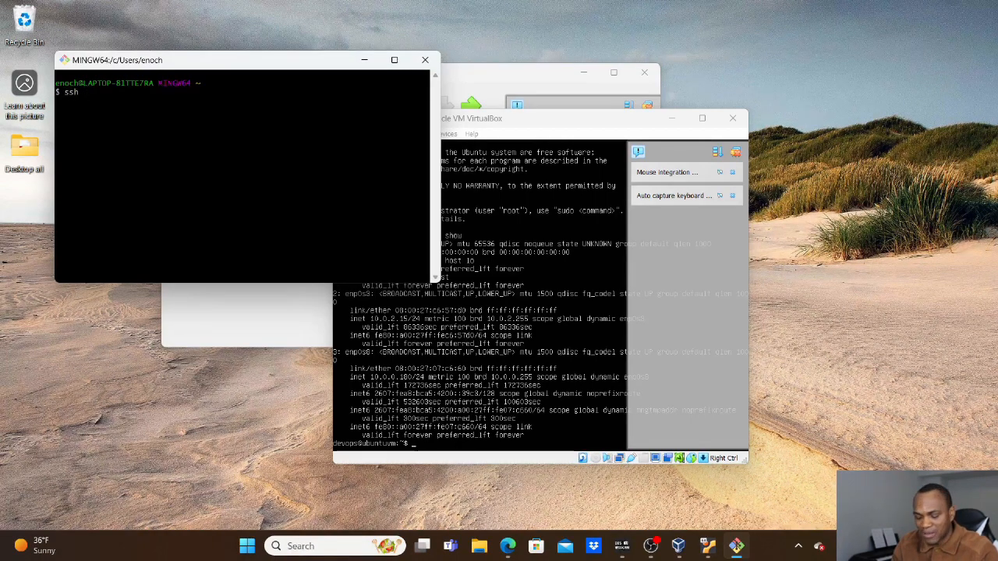
type("h")
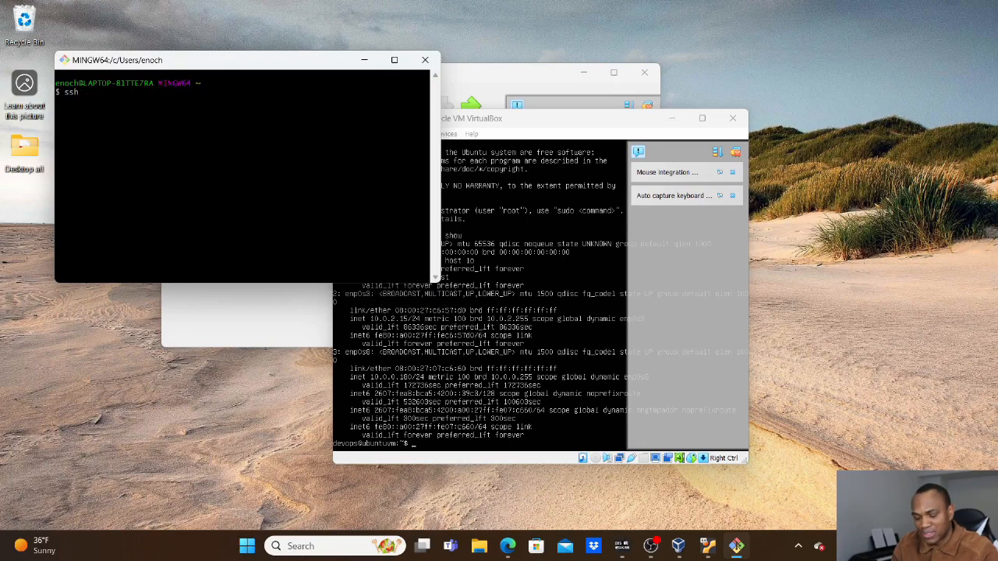
type(" devops")
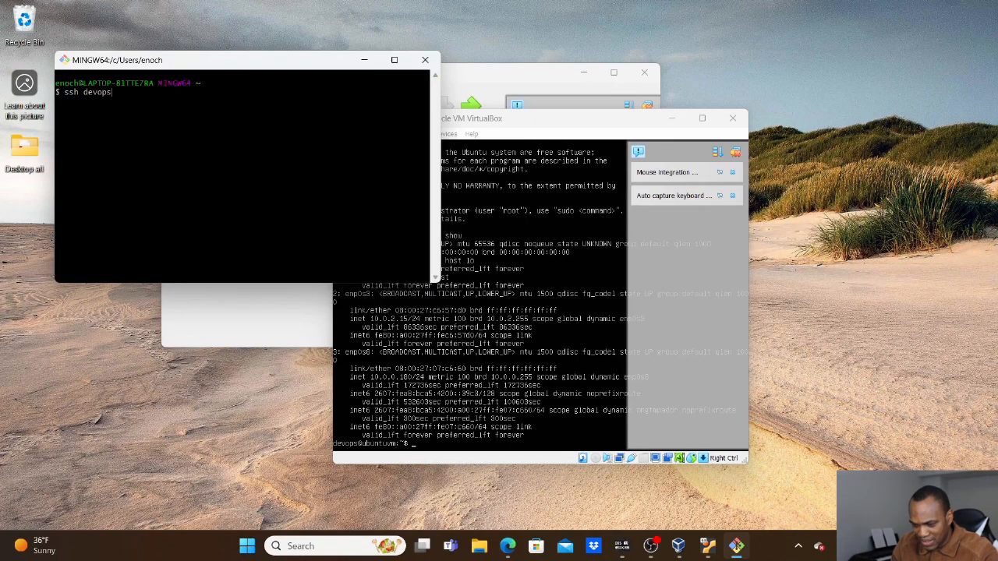
type("@")
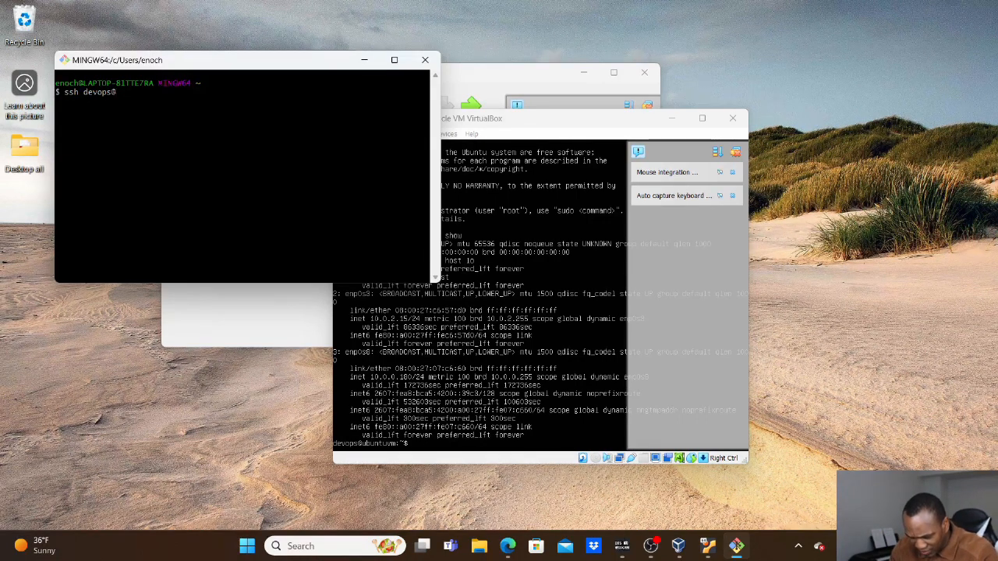
type("10")
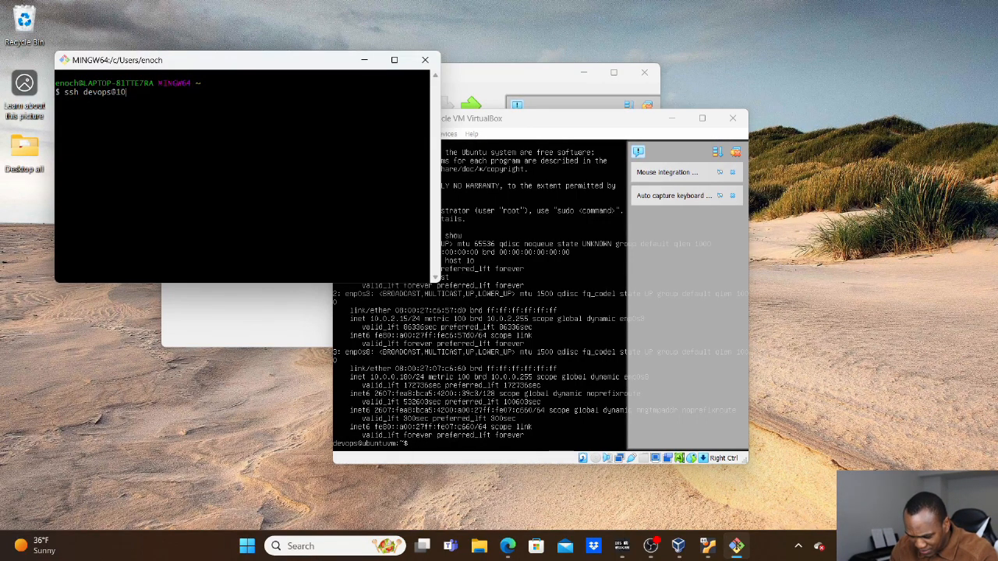
type(".0.0.")
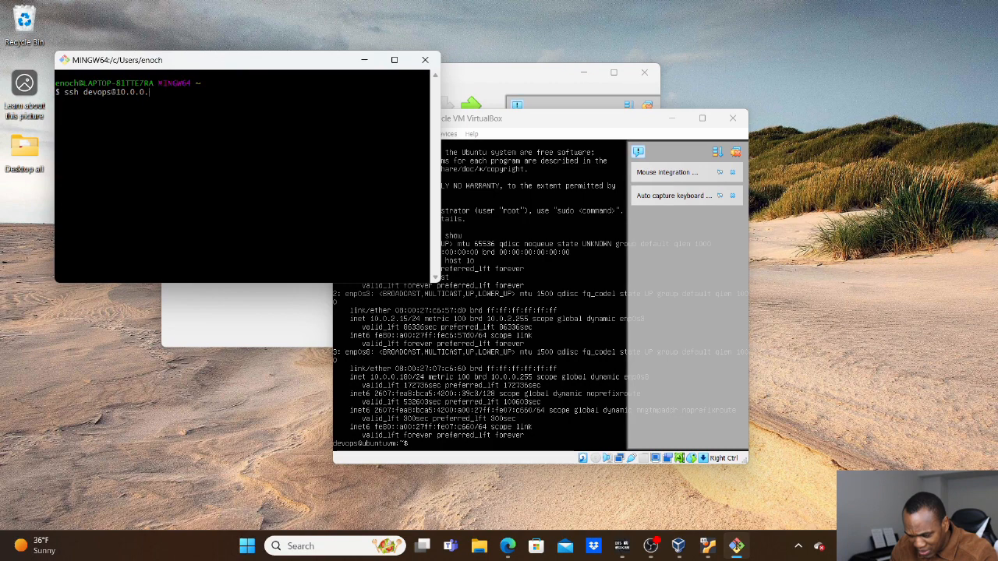
type("18")
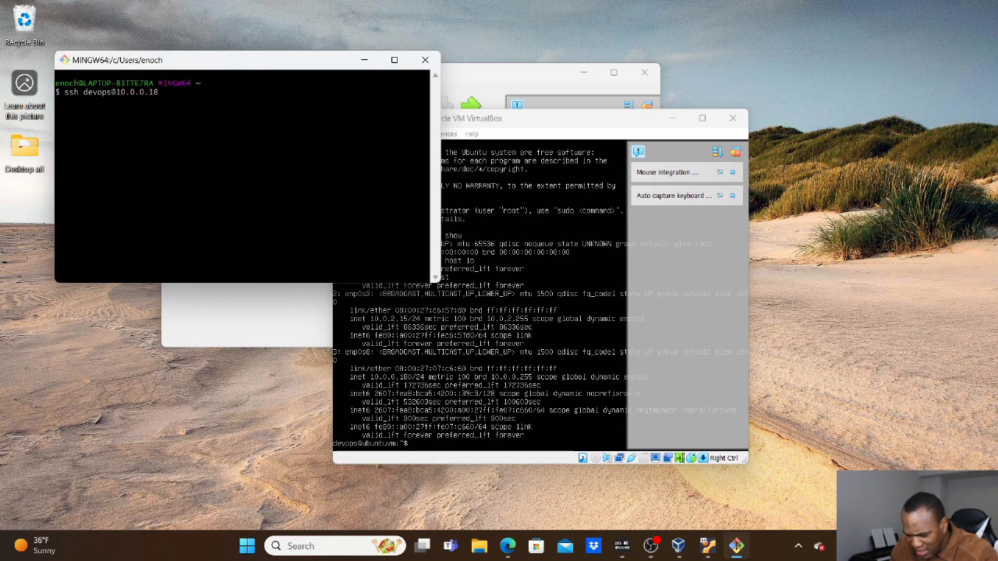
type("0")
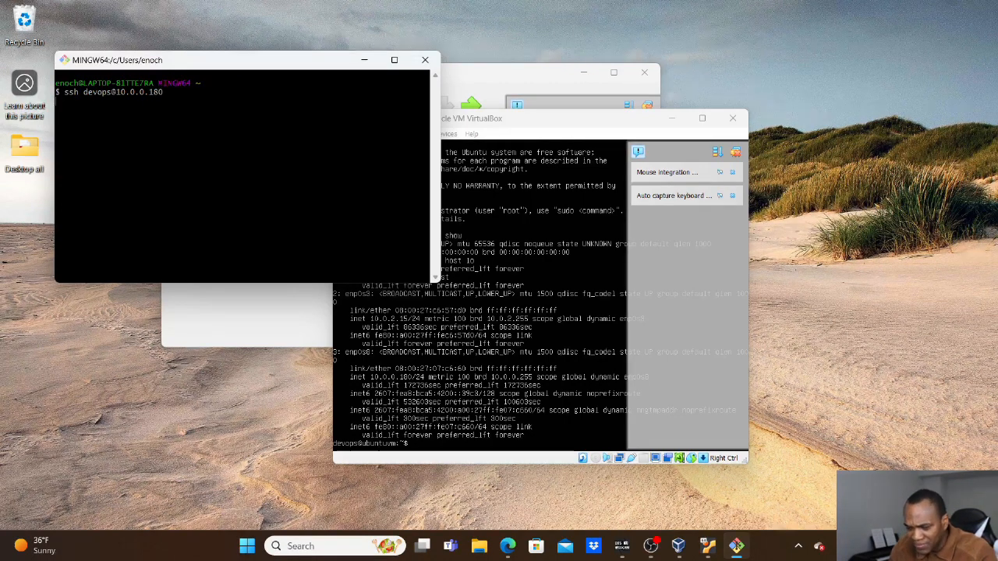
Step: Accept the host's key fingerprint with yes and enter the devops account password to log in over SSH
type("yes")
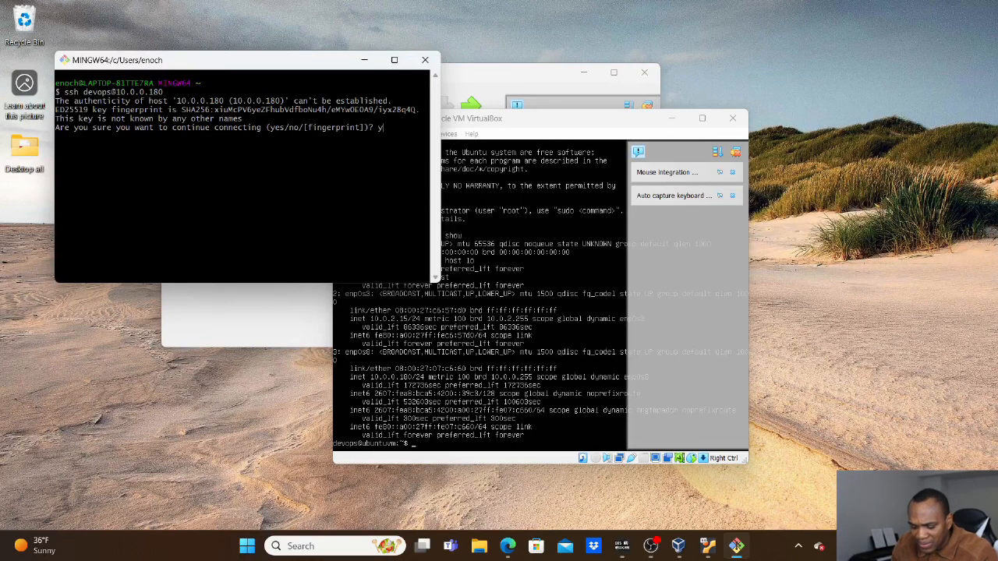
key("Return")
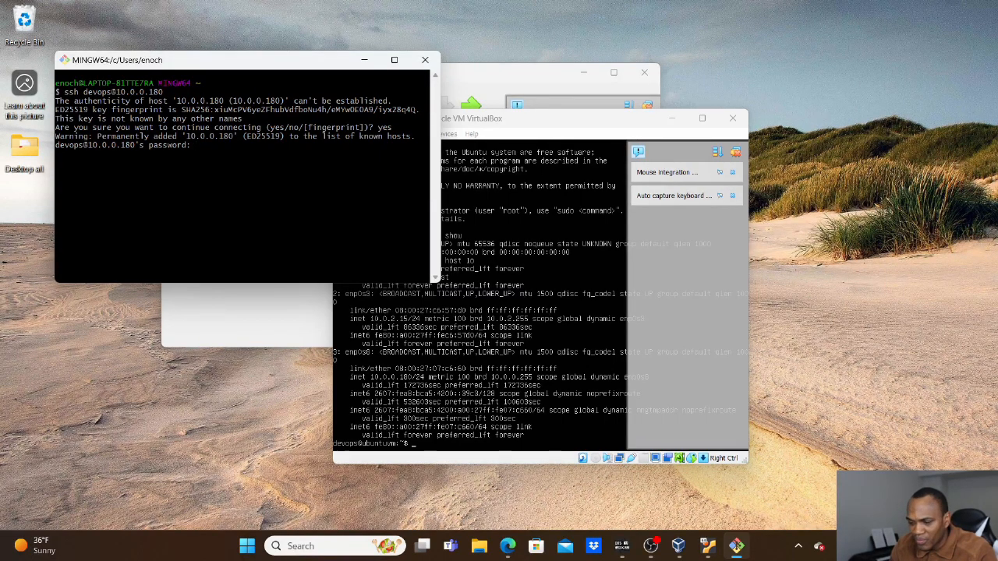
key("Return")
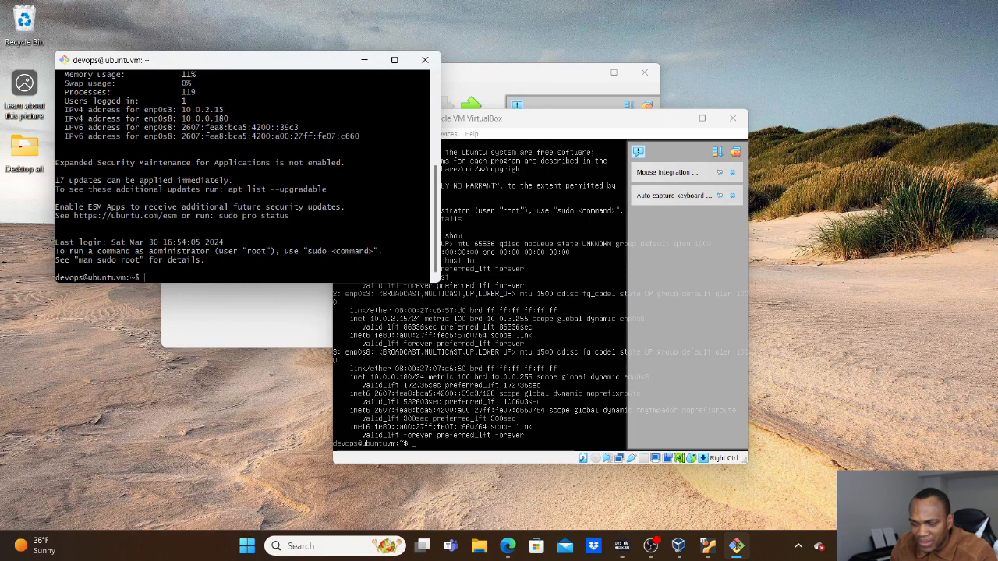
type("hoS")
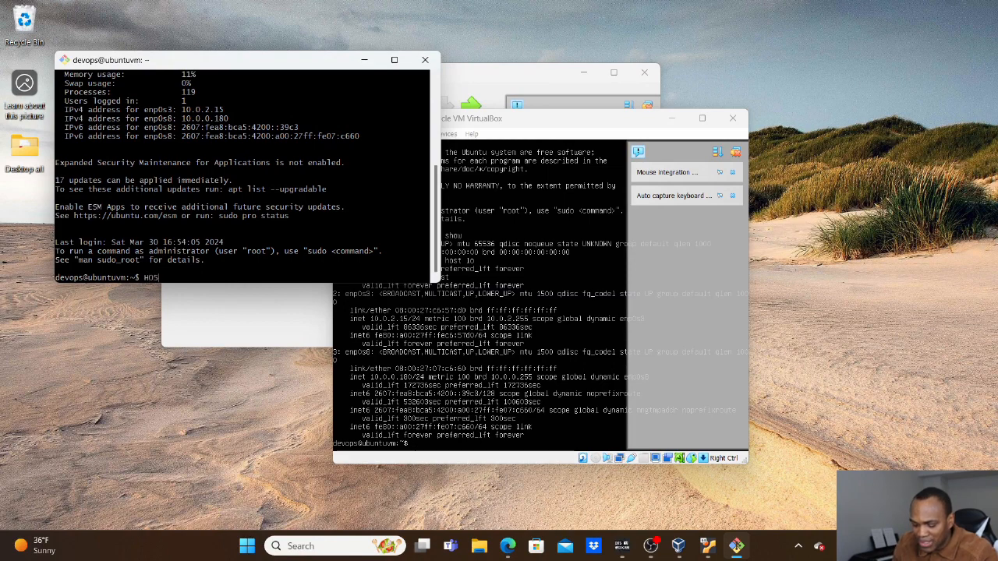
type("TNAME")
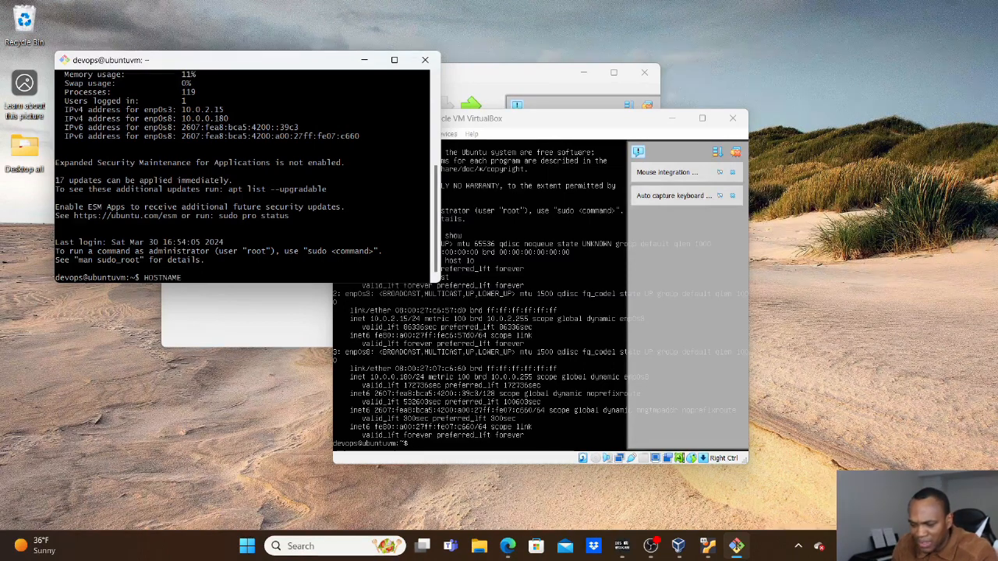
key("BackSpace")
key("BackSpace")
key("BackSpace")
key("BackSpace")
key("BackSpace")
key("BackSpace")
key("BackSpace")
key("BackSpace")
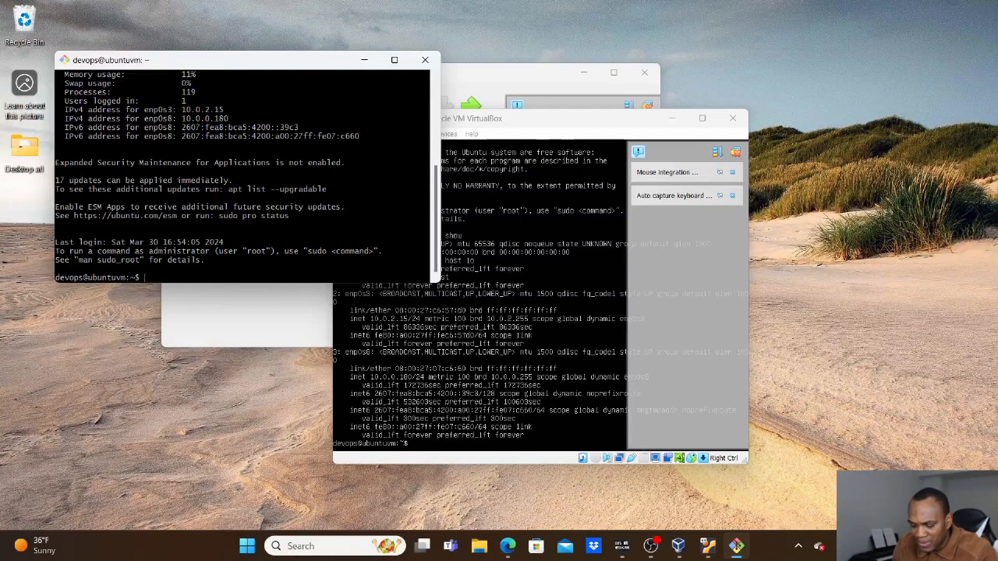
Step: Run hostname and ip addr show in the SSH session to check the virtual machine's name and network addresses
type("hostname")
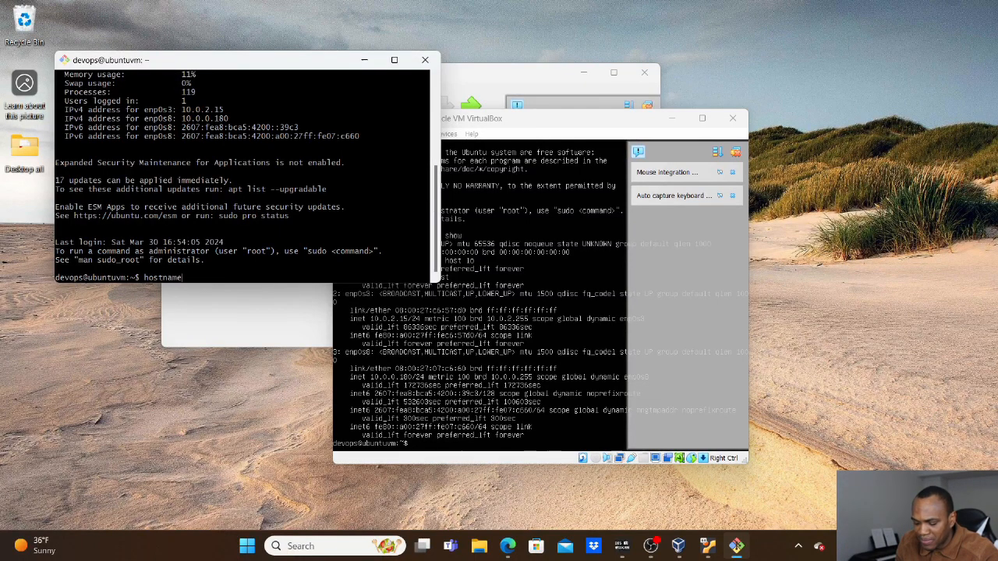
key("Return")
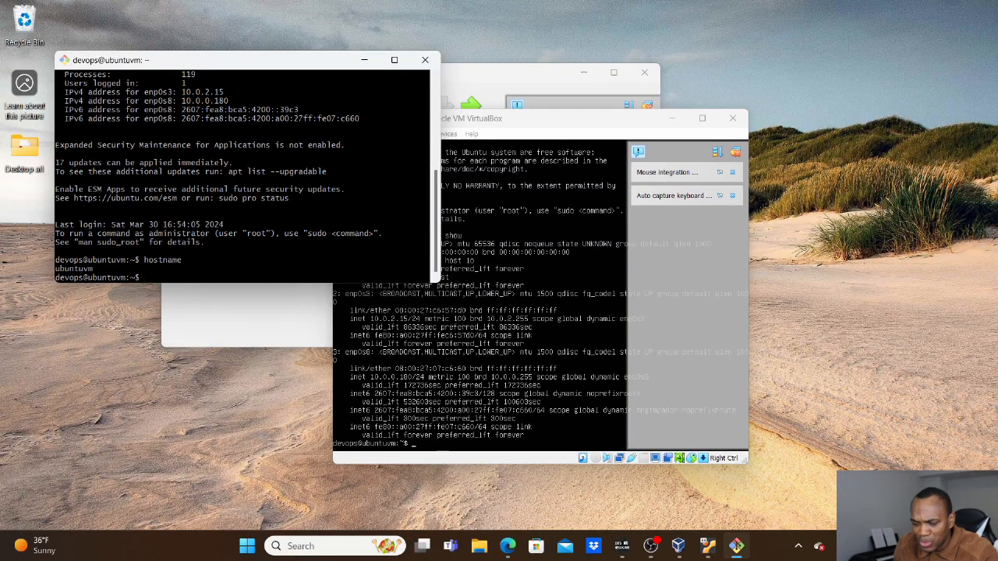
type("ip")
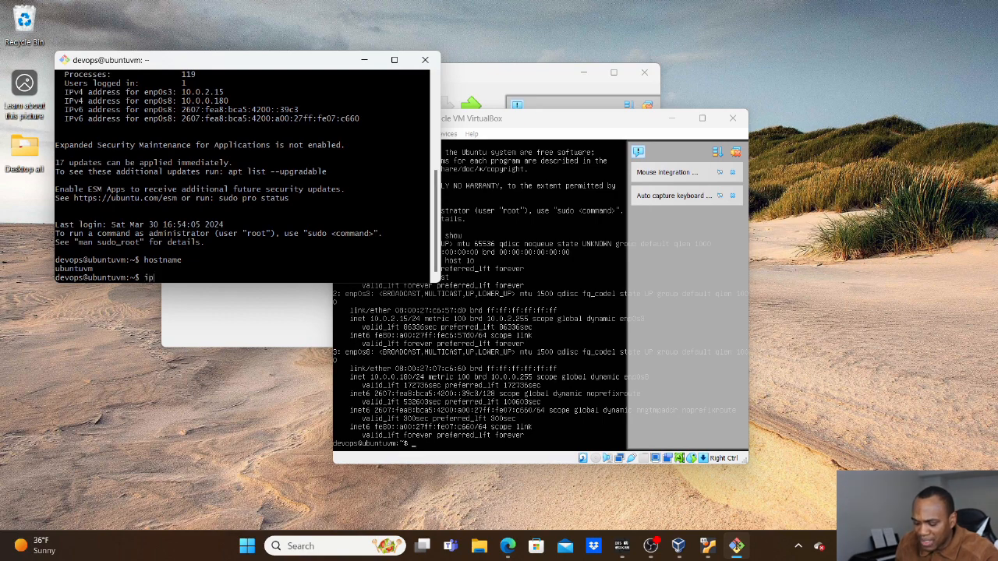
type(" addr show")
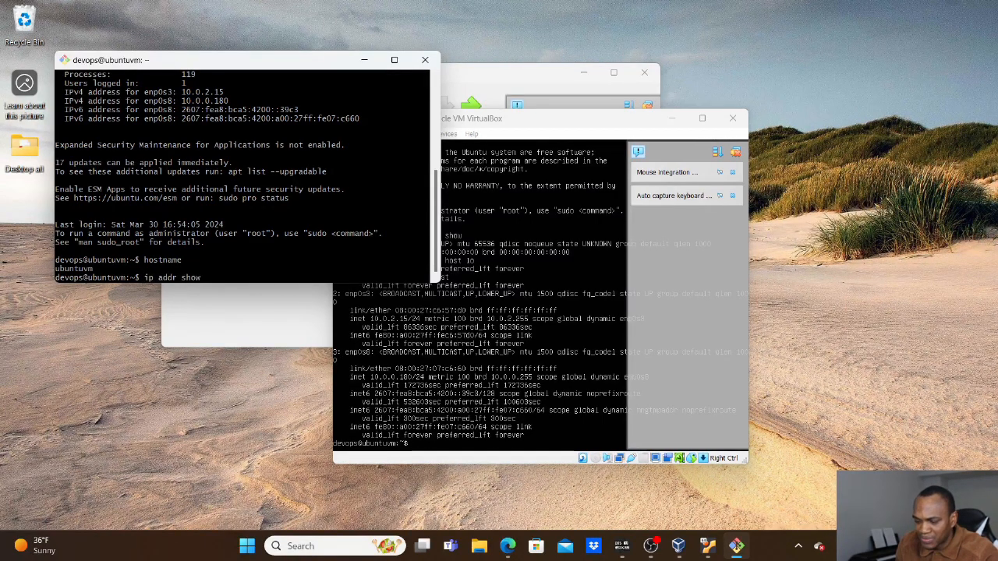
key("Return")
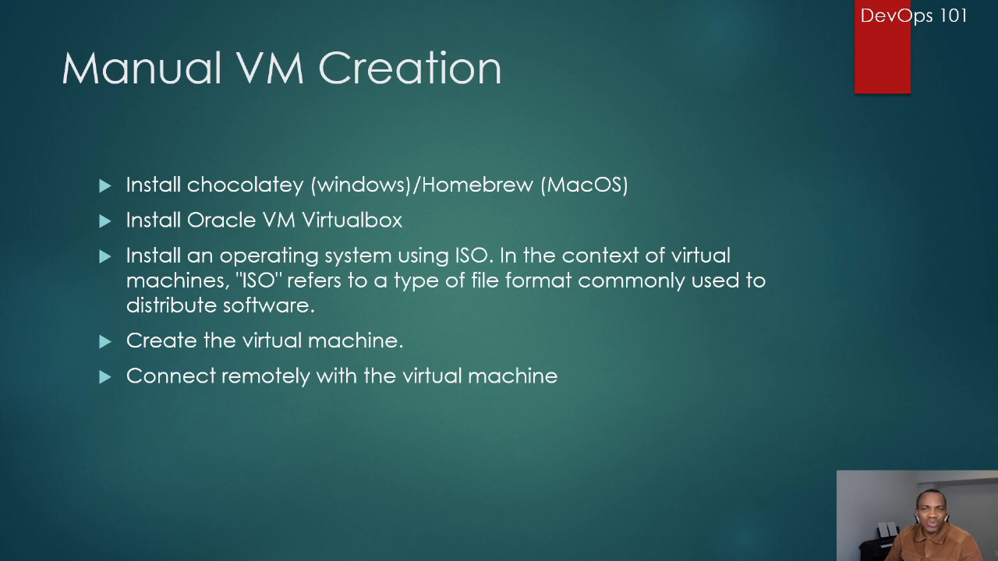
Step: End the slide show, switch to the Chocolatey community packages page in the browser, and search it for vagrant
key("Escape")
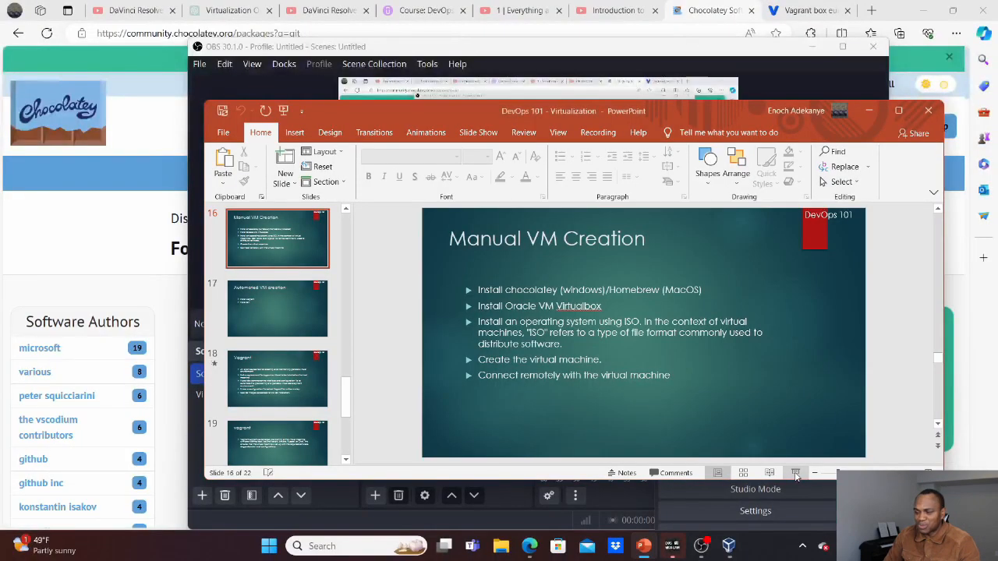
left_click(166, 302)
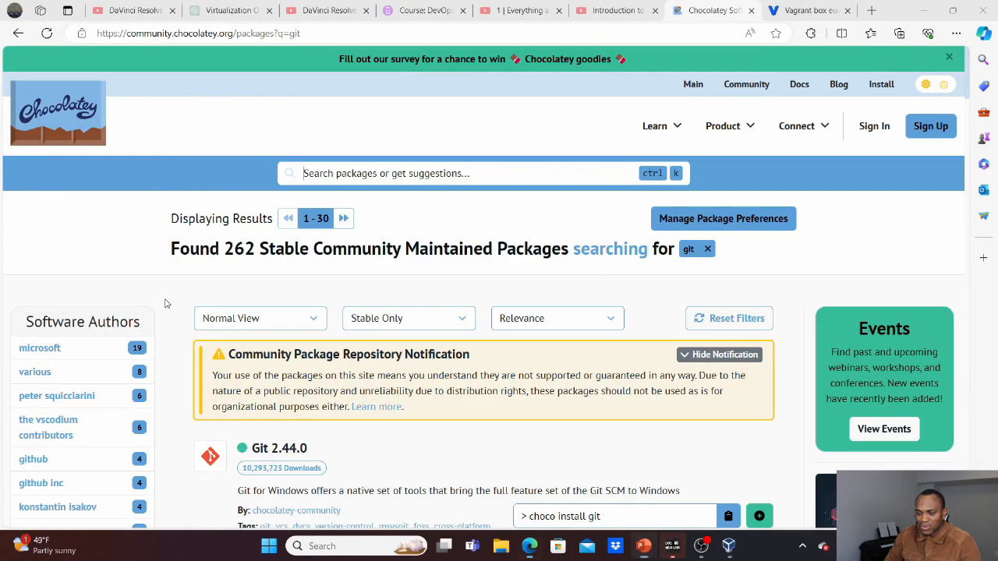
left_click(462, 165)
type("vagrant")
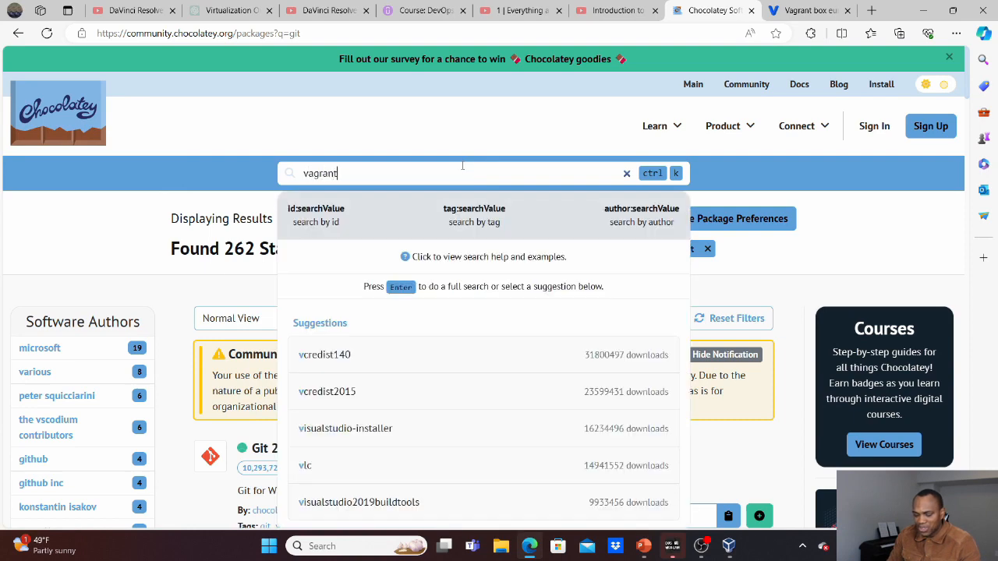
key("Return")
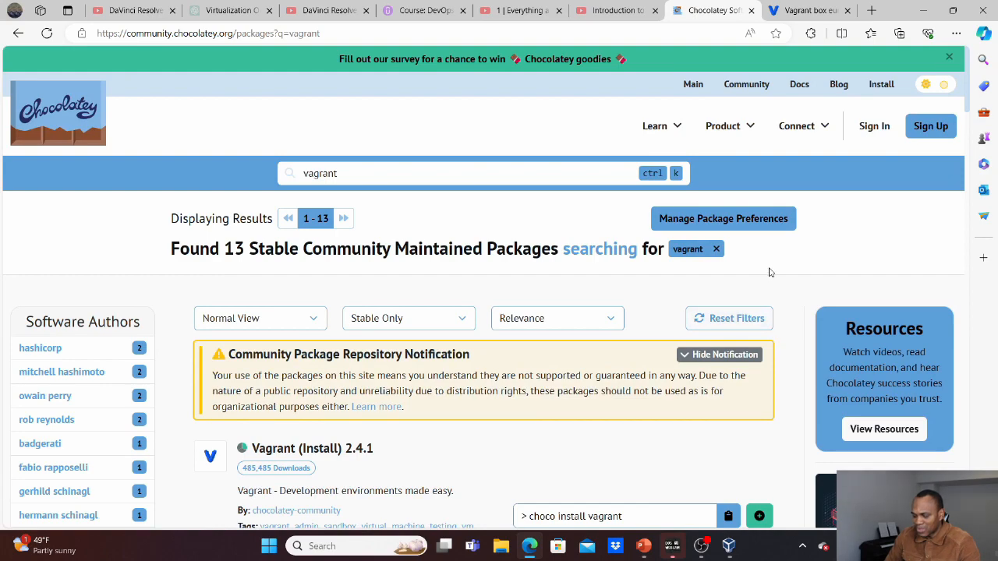
Step: Copy the choco install vagrant command from the Vagrant (Install) 2.4.1 package entry
scroll(768, 272, "down", 5)
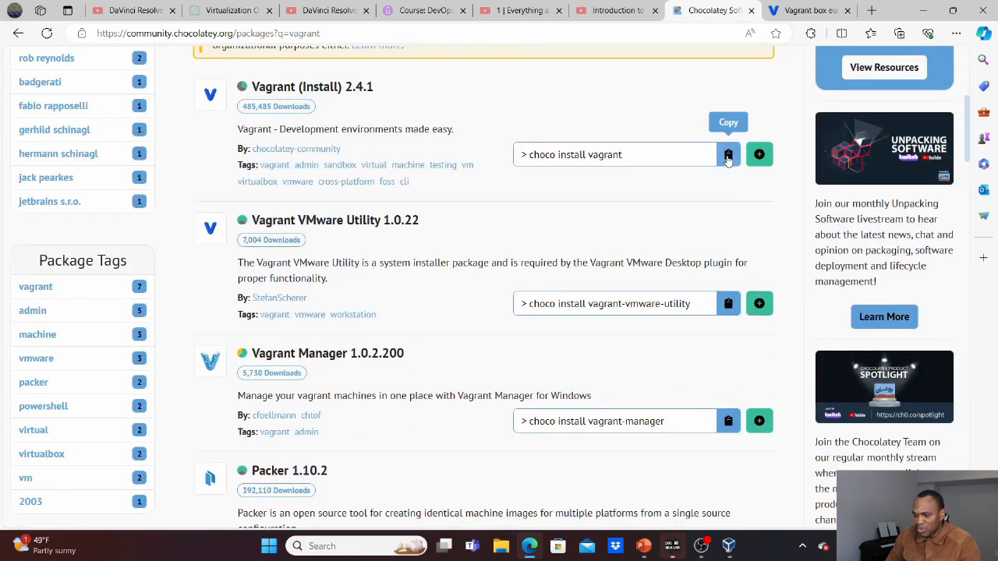
left_click(728, 155)
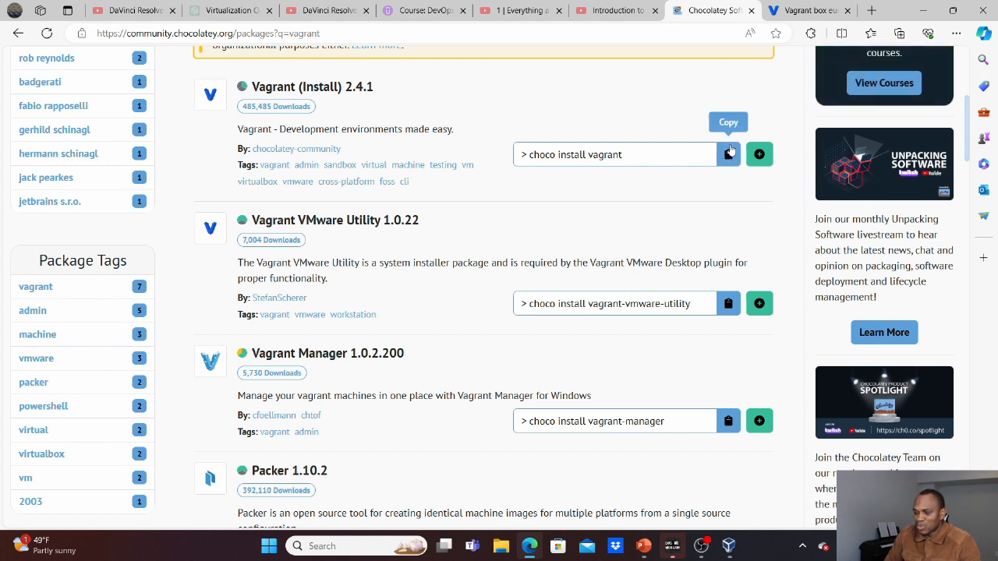
left_click(728, 156)
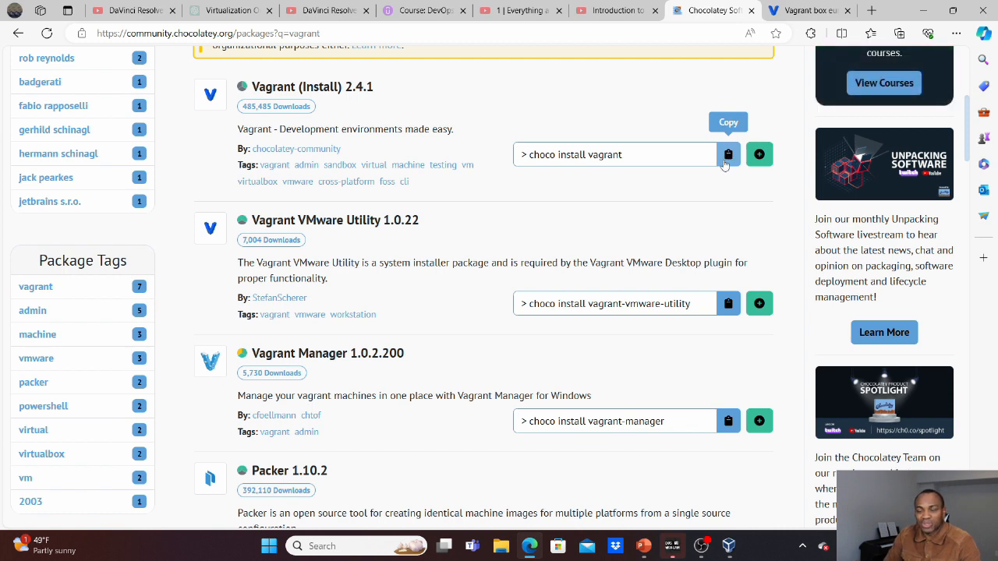
Step: Search the Chocolatey packages for git and copy the choco install git command from the Git 2.44.0 entry
scroll(685, 197, "up", 5)
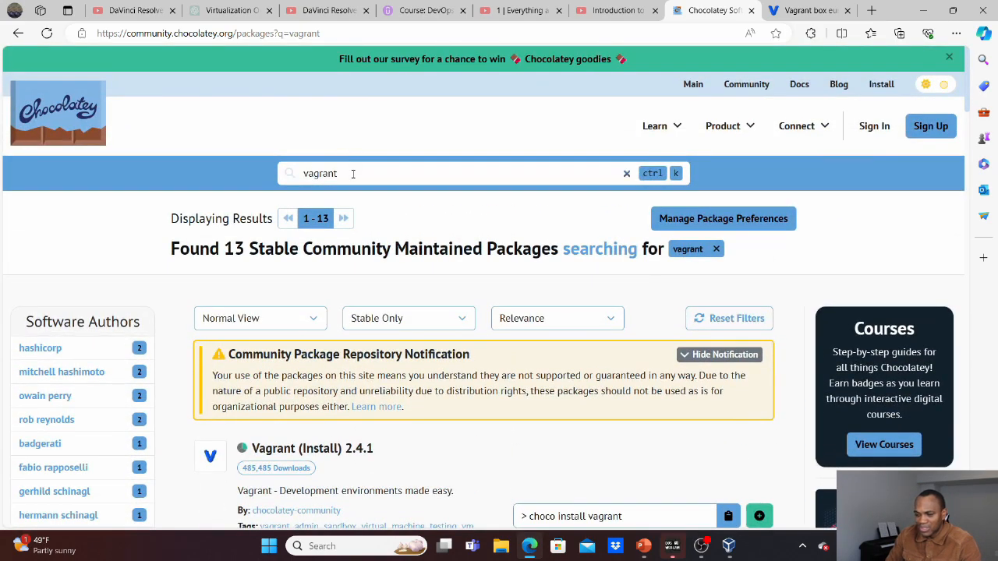
left_click(352, 173)
key("BackSpace")
key("BackSpace")
key("BackSpace")
key("BackSpace")
key("BackSpace")
key("BackSpace")
key("BackSpace")
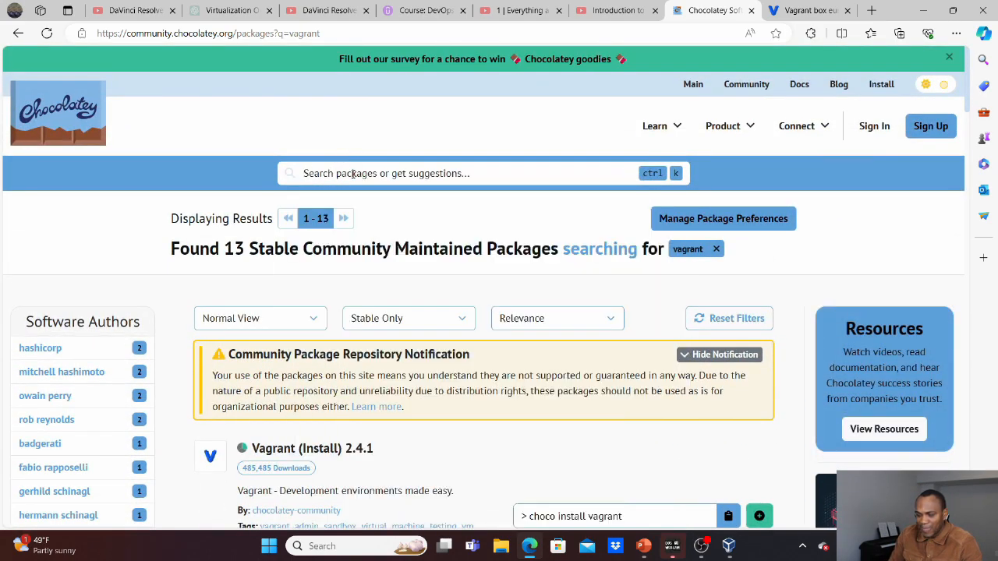
type("git")
key("Return")
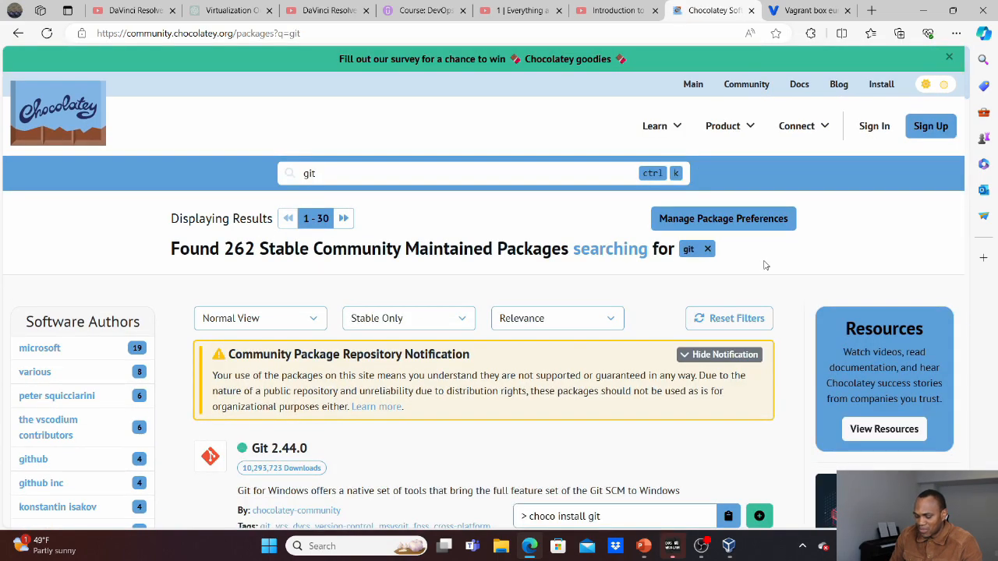
scroll(765, 266, "down", 5)
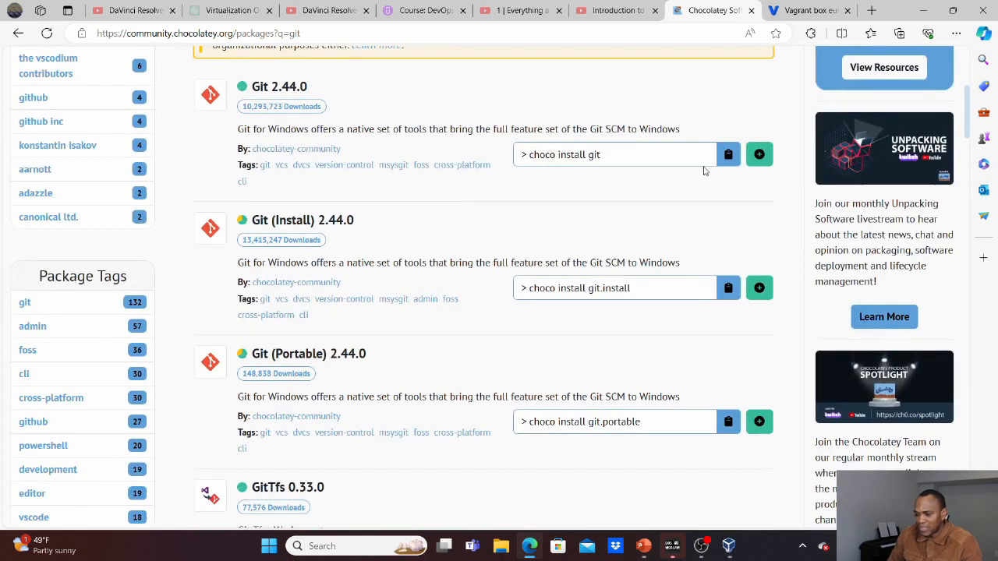
left_click(728, 155)
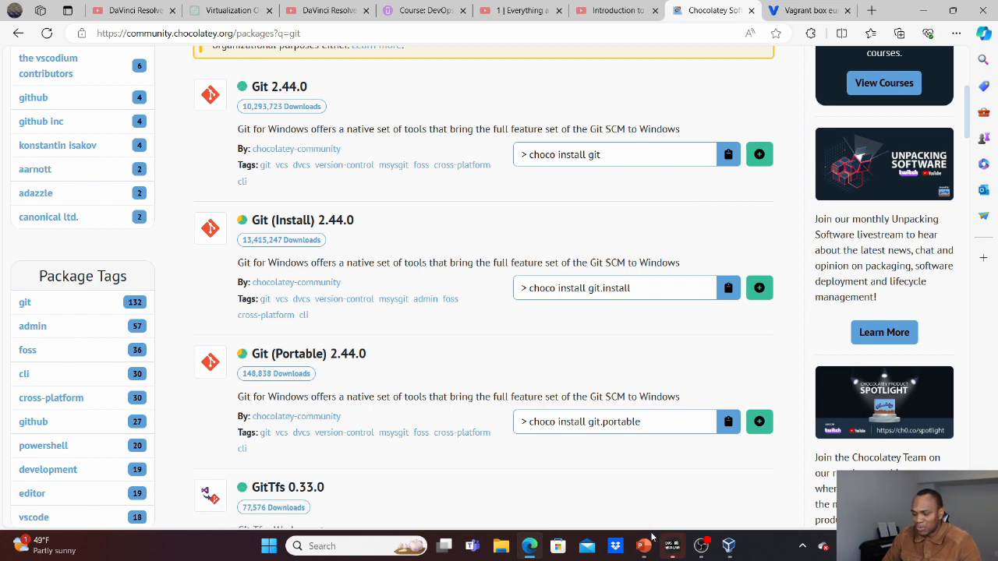
Step: Switch back to the DevOps 101 - Virtualization presentation in PowerPoint and start the slide show from the Manual VM Creation slide
mouse_move(643, 546)
left_click(671, 479)
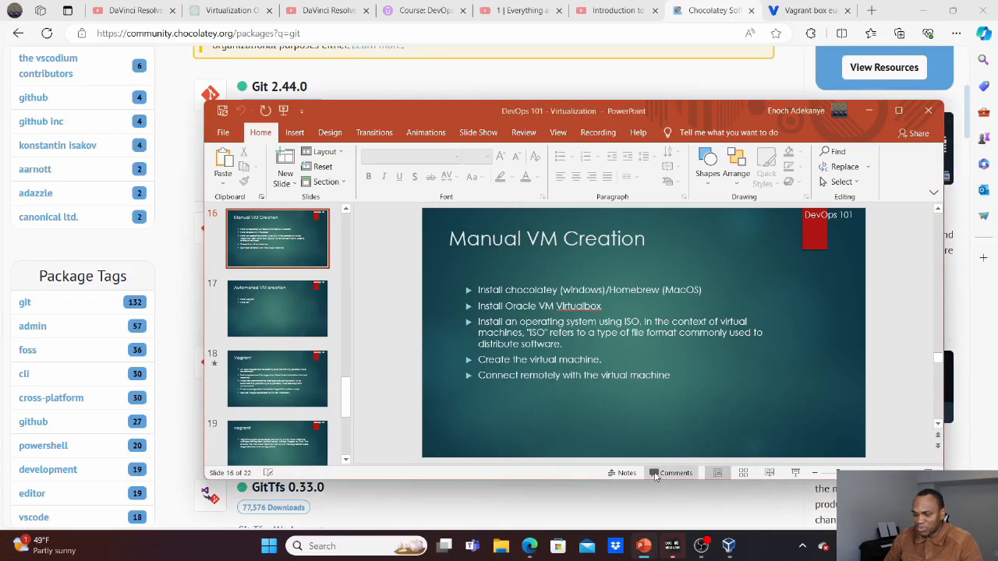
left_click(796, 474)
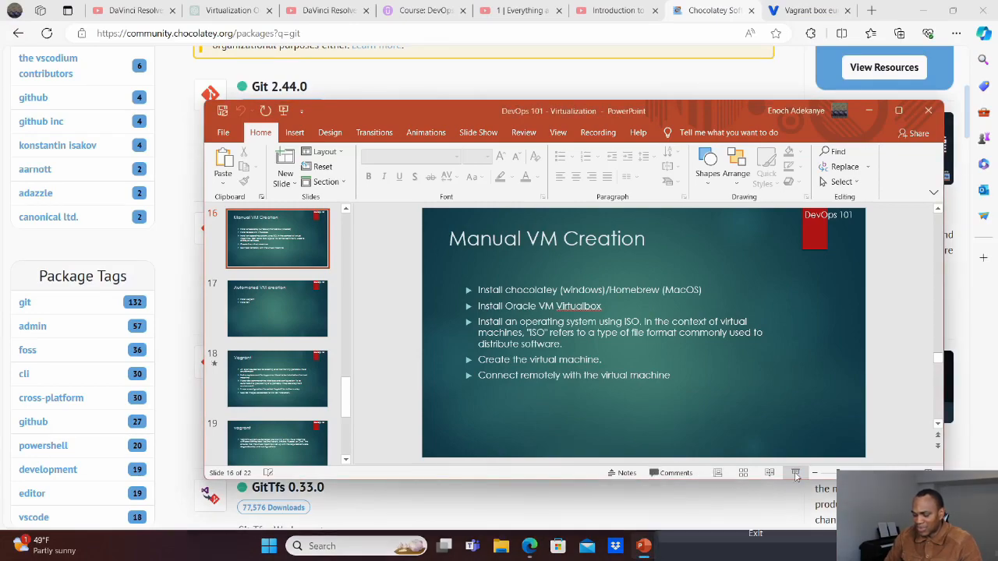